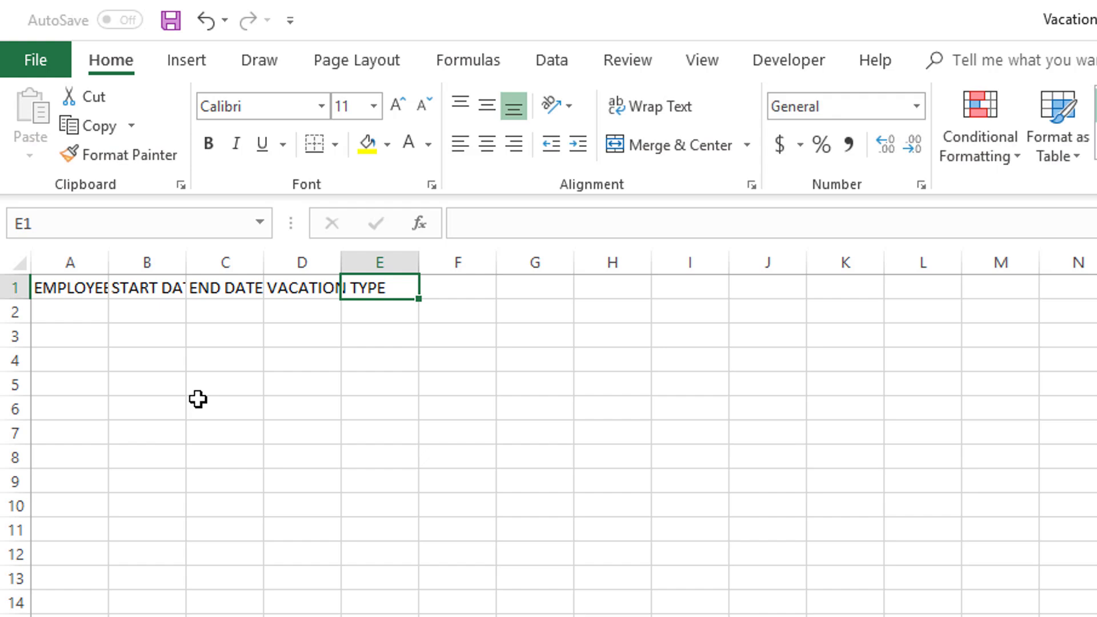
Enter the header NOTES in cell E1 and autofit columns A to E to their header text.
{"action": "type", "text": "NOTES"}
{"action": "key", "text": "ctrl+Return"}
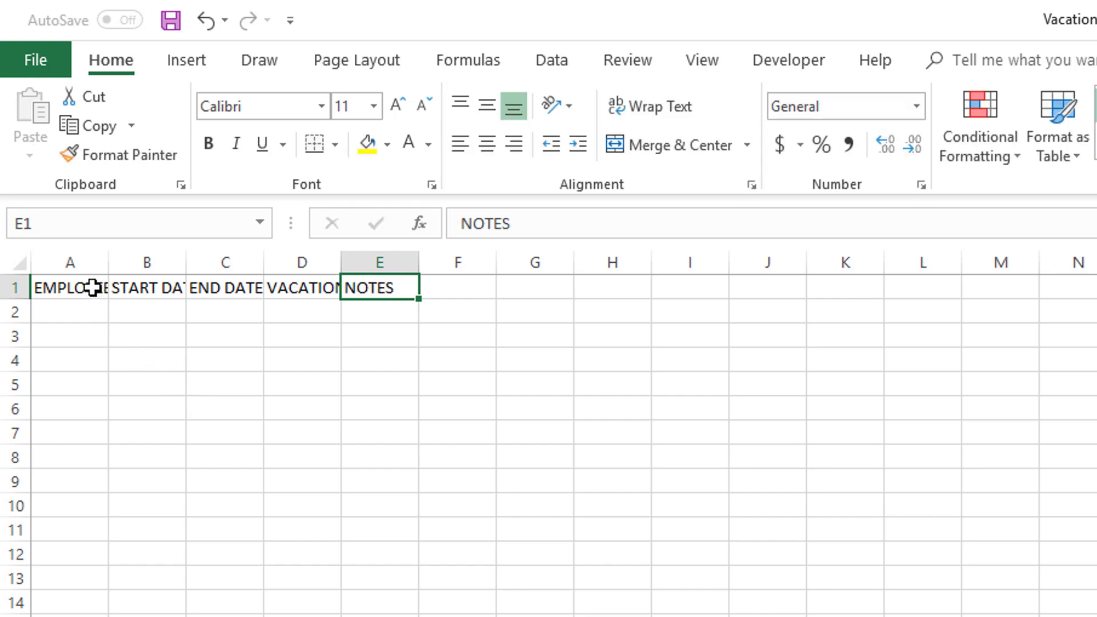
{"action": "left_click_drag", "start_coordinate": [92, 287], "coordinate": [104, 259]}
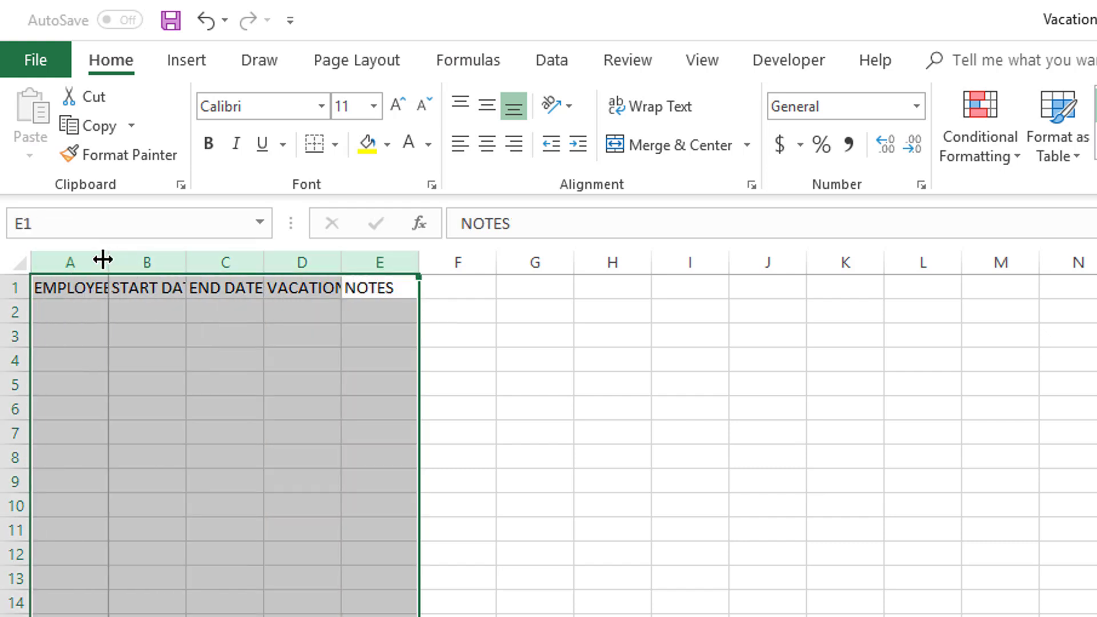
{"action": "double_click", "coordinate": [106, 259]}
{"action": "left_click", "coordinate": [155, 312]}
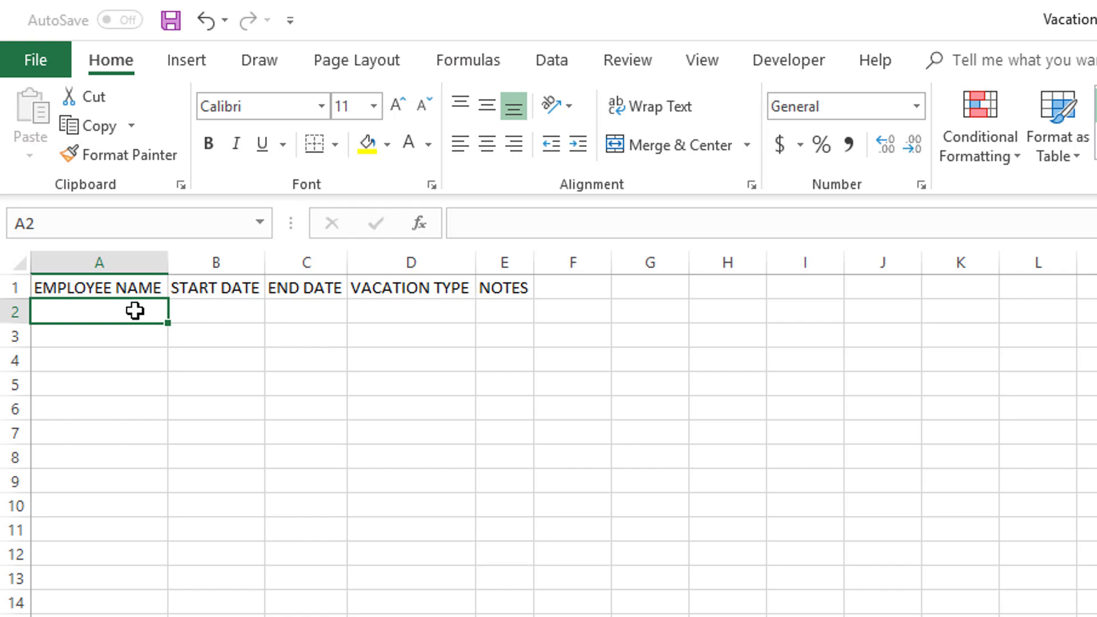
Convert the range A1:E2 into a table that has headers.
{"action": "left_click_drag", "start_coordinate": [94, 288], "coordinate": [519, 315]}
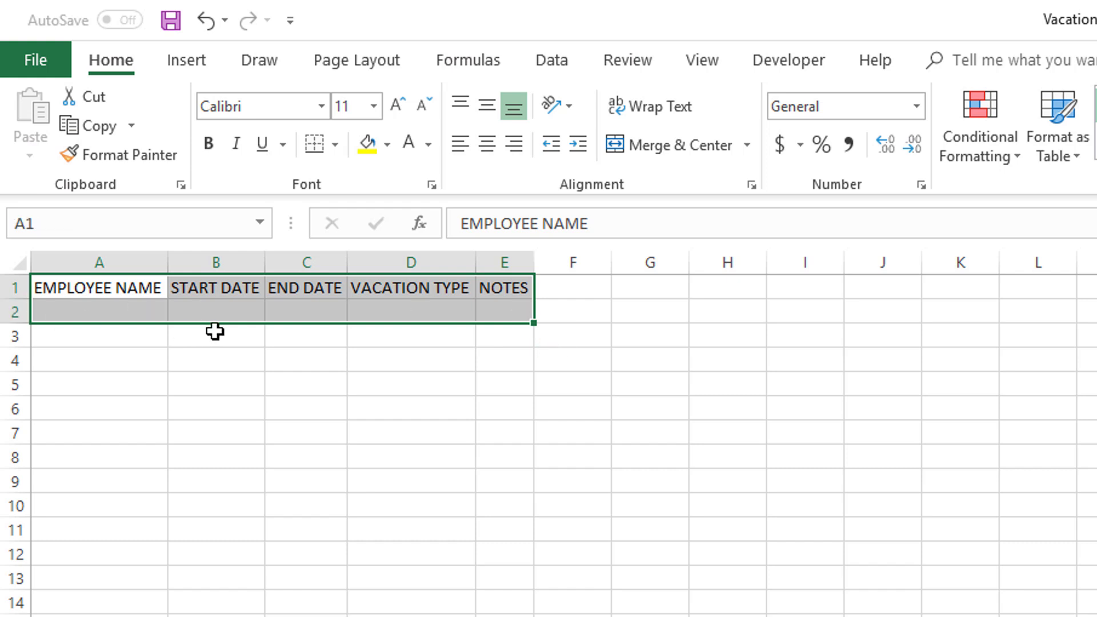
{"action": "left_click_drag", "start_coordinate": [152, 294], "coordinate": [487, 310]}
{"action": "key", "text": "ctrl+t"}
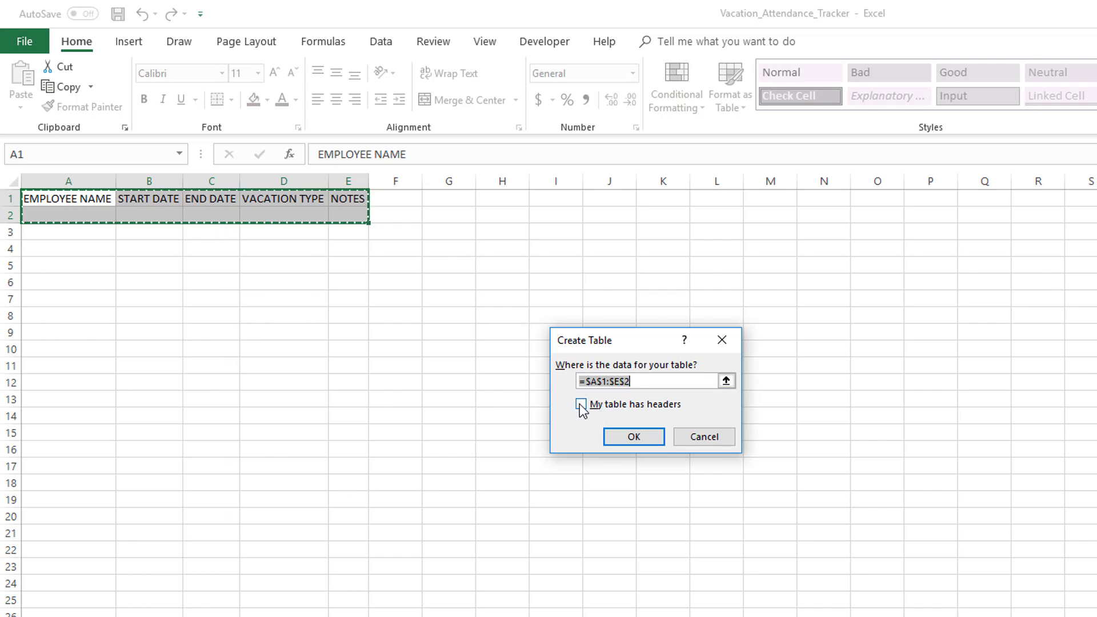
{"action": "left_click_drag", "start_coordinate": [591, 344], "coordinate": [457, 255]}
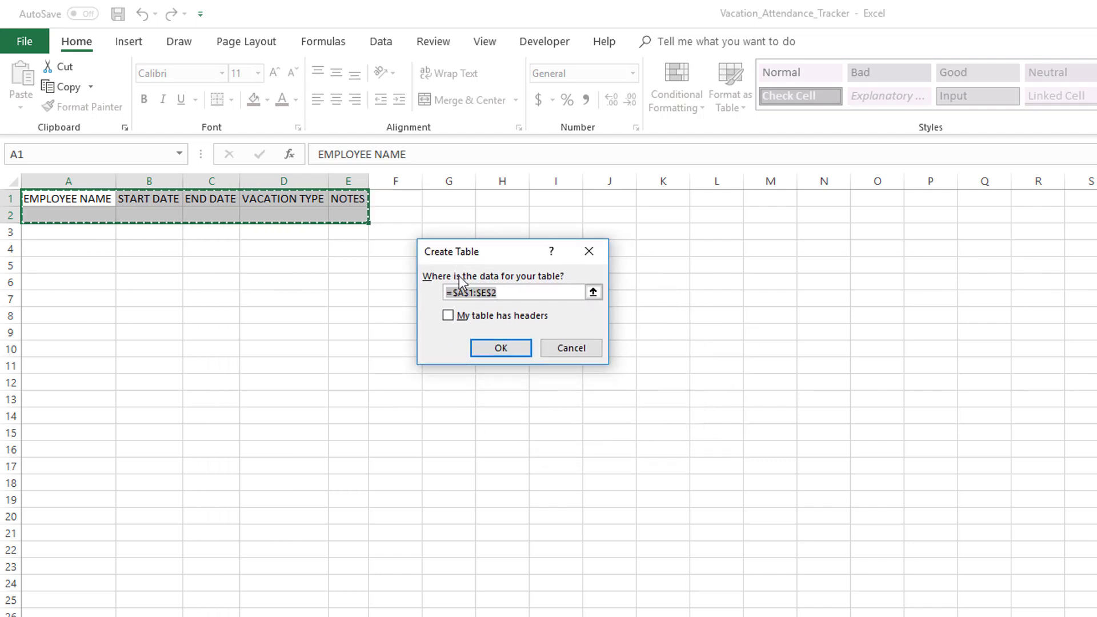
{"action": "left_click", "coordinate": [451, 316]}
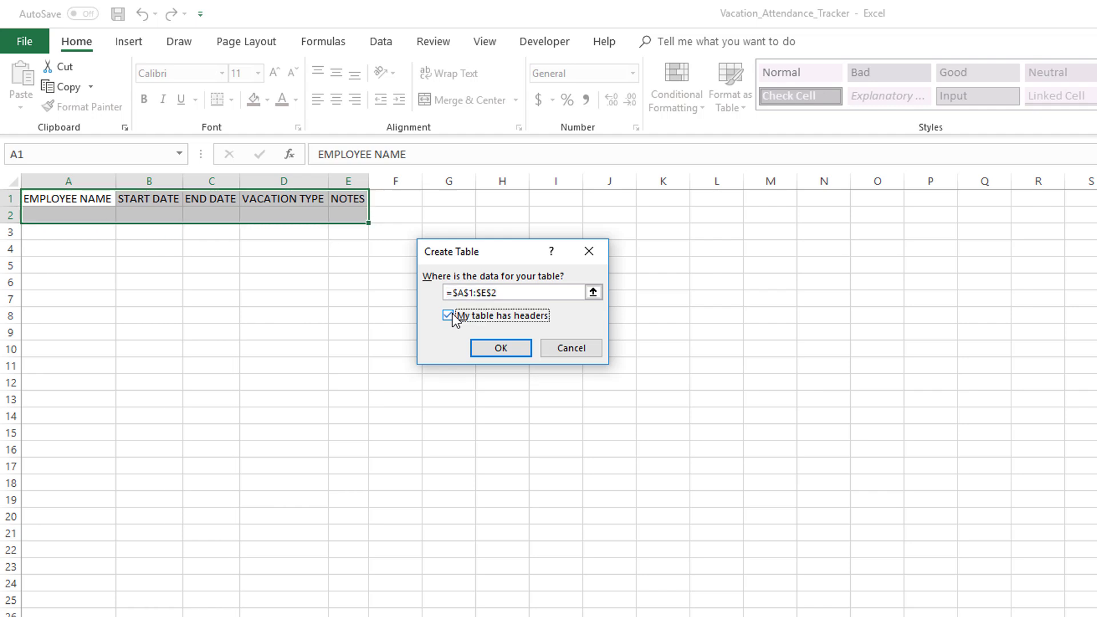
{"action": "left_click", "coordinate": [484, 349]}
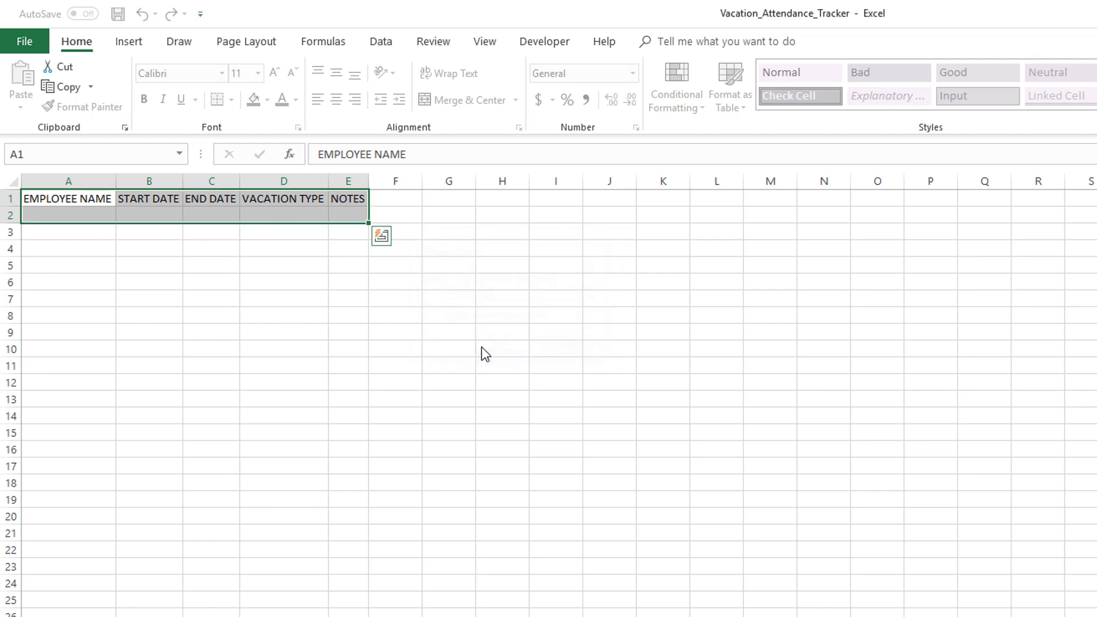
{"action": "left_click", "coordinate": [98, 215]}
{"action": "left_click", "coordinate": [101, 297]}
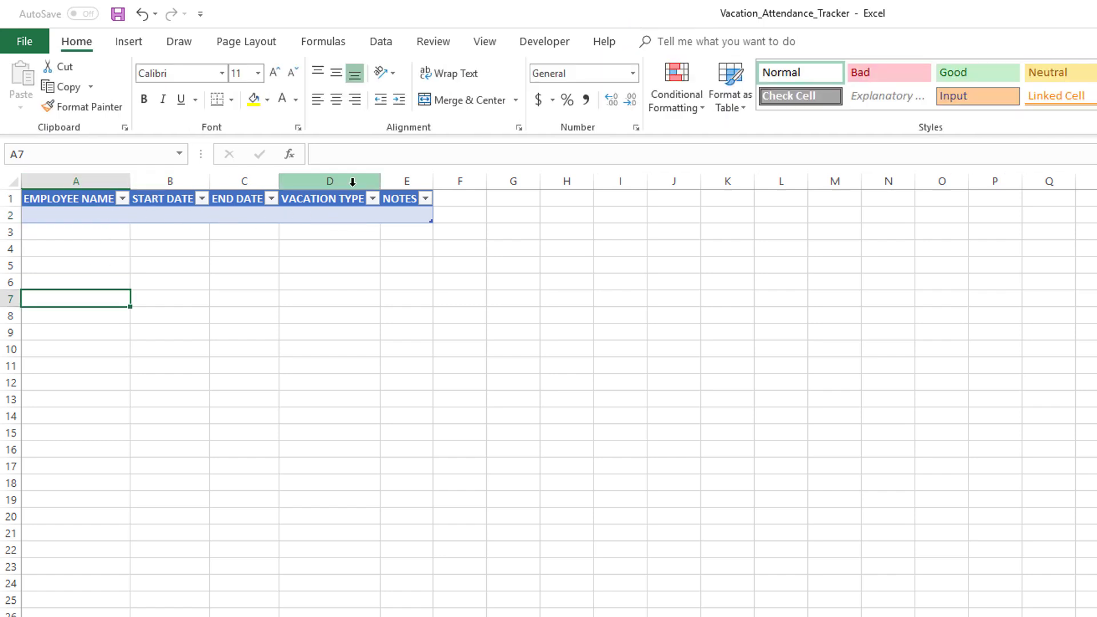
Slightly widen the EMPLOYEE NAME, START DATE, END DATE and VACATION TYPE columns of the table.
{"action": "left_click", "coordinate": [102, 220]}
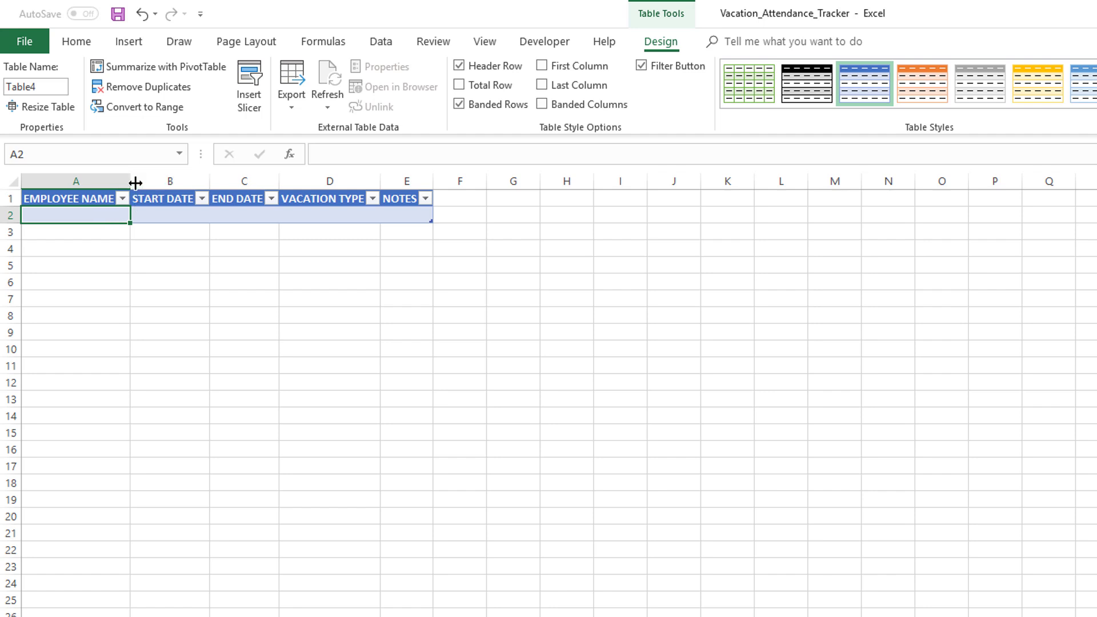
{"action": "left_click_drag", "start_coordinate": [130, 181], "coordinate": [137, 181]}
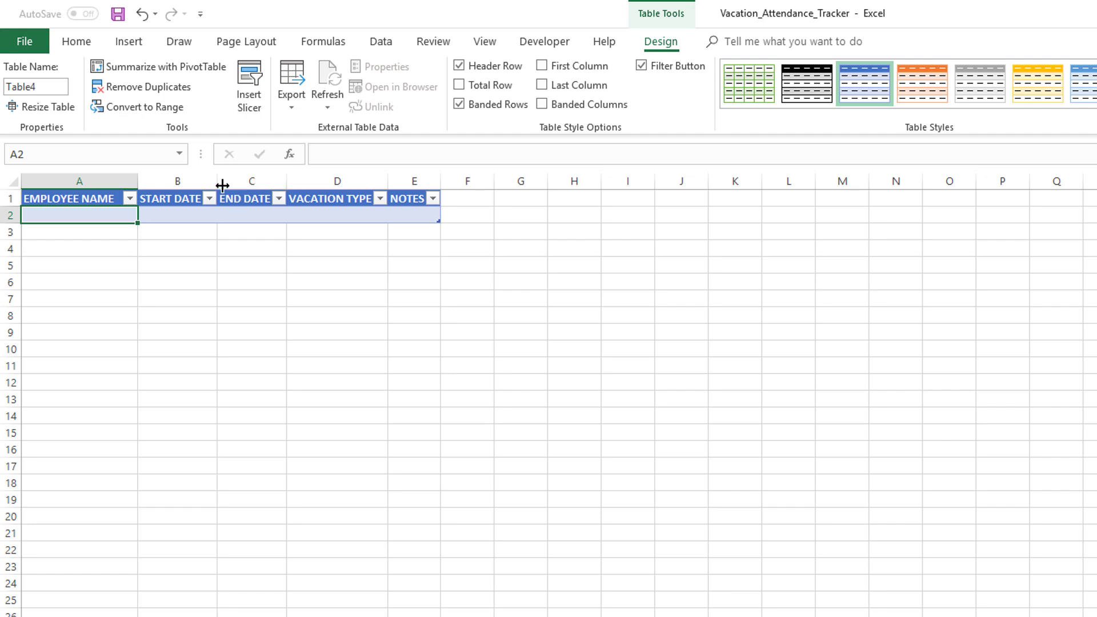
{"action": "left_click_drag", "start_coordinate": [217, 181], "coordinate": [222, 182]}
{"action": "left_click_drag", "start_coordinate": [290, 181], "coordinate": [309, 181]}
{"action": "left_click_drag", "start_coordinate": [410, 181], "coordinate": [415, 181]}
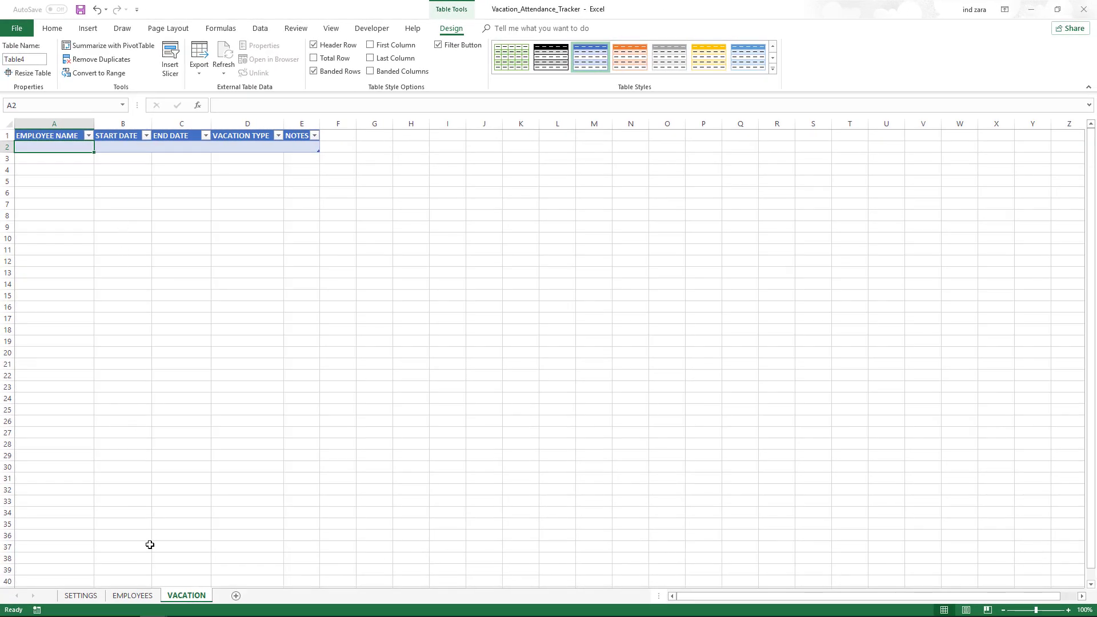
Check the EMPLOYEES sheet, then begin a data validation rule of type List for cell A2 on the VACATION sheet.
{"action": "left_click", "coordinate": [132, 595]}
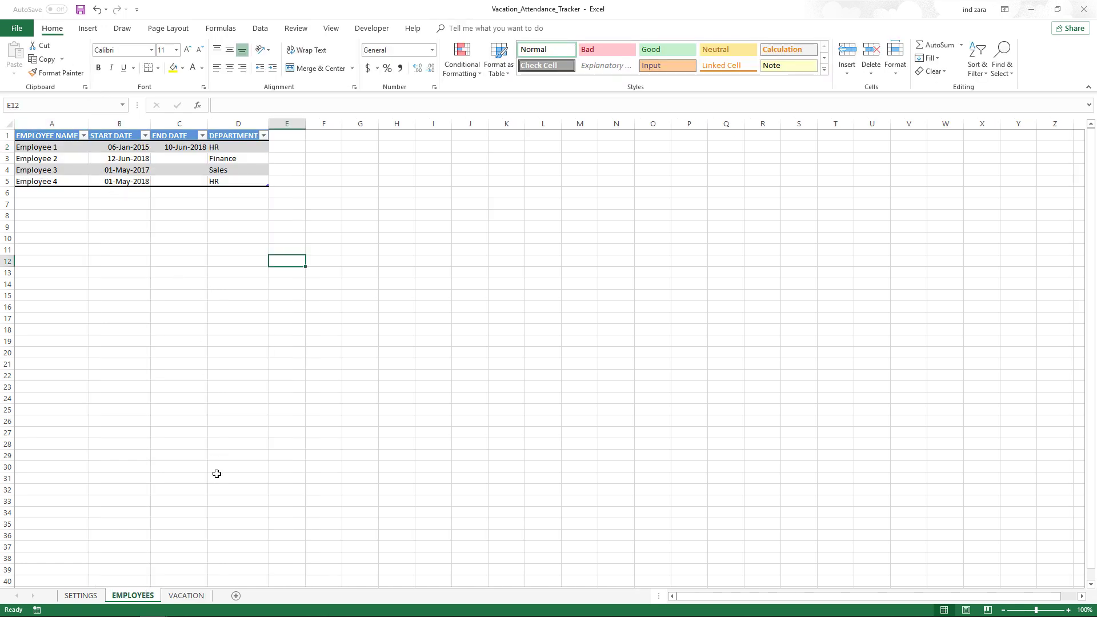
{"action": "left_click", "coordinate": [187, 595]}
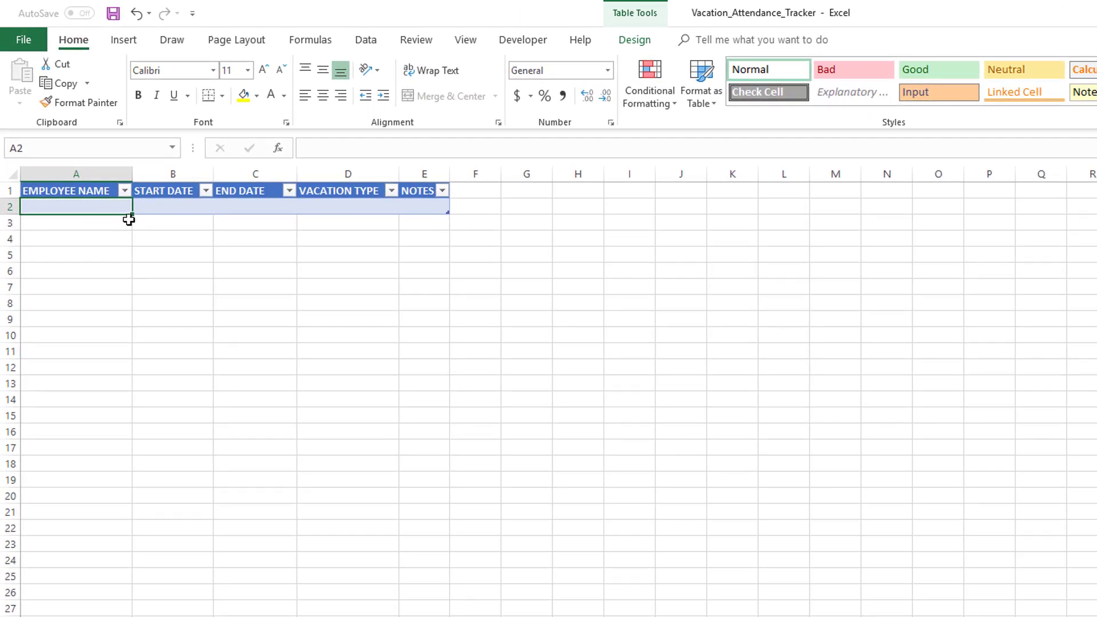
{"action": "left_click", "coordinate": [366, 41]}
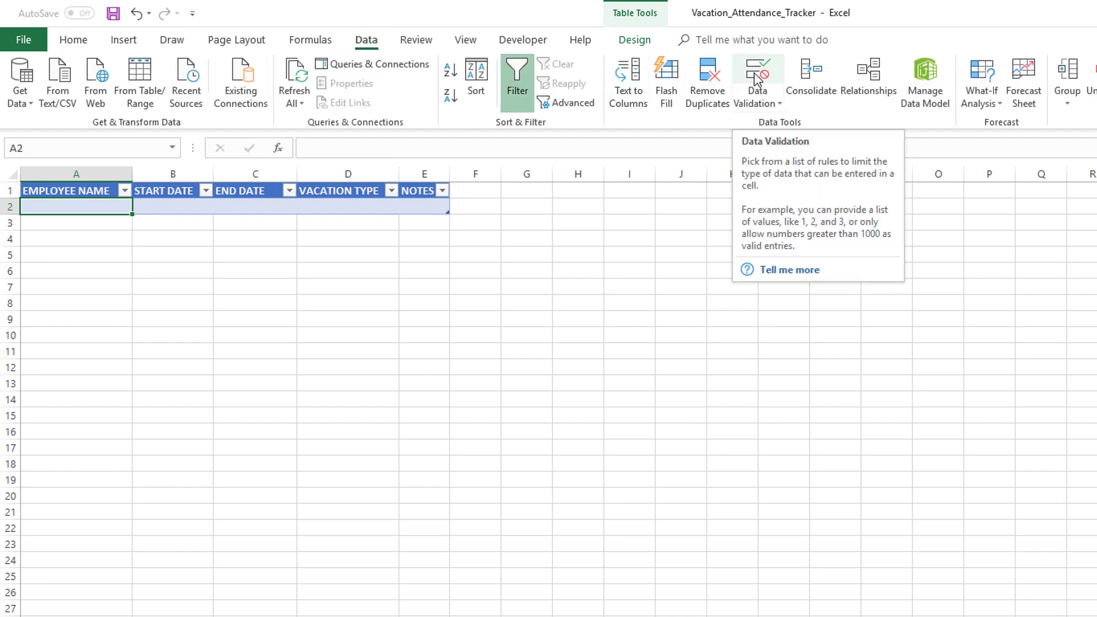
{"action": "left_click", "coordinate": [757, 78]}
{"action": "left_click_drag", "start_coordinate": [534, 171], "coordinate": [455, 233]}
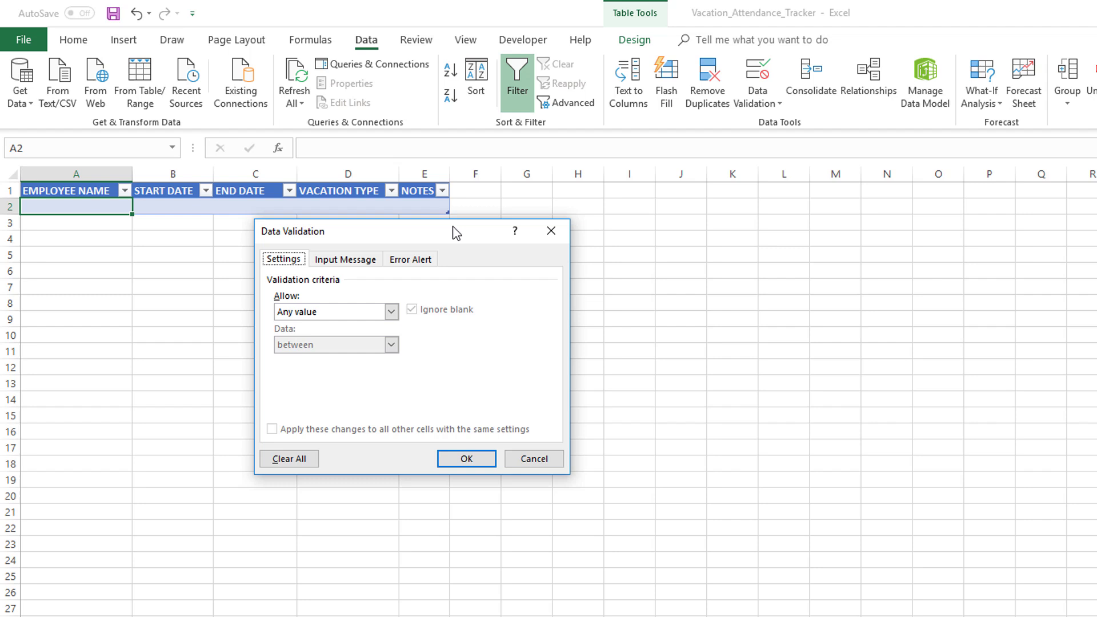
{"action": "left_click", "coordinate": [381, 314]}
{"action": "left_click", "coordinate": [350, 359]}
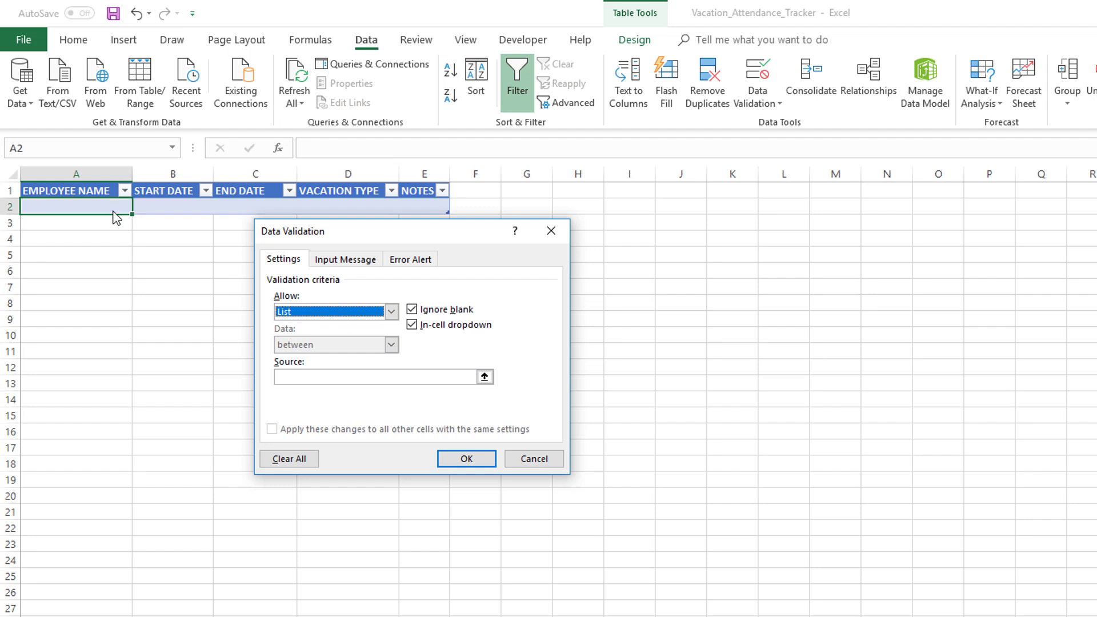
Use the named range L_EMP as the list source for cell A2 and apply the validation.
{"action": "left_click", "coordinate": [306, 377]}
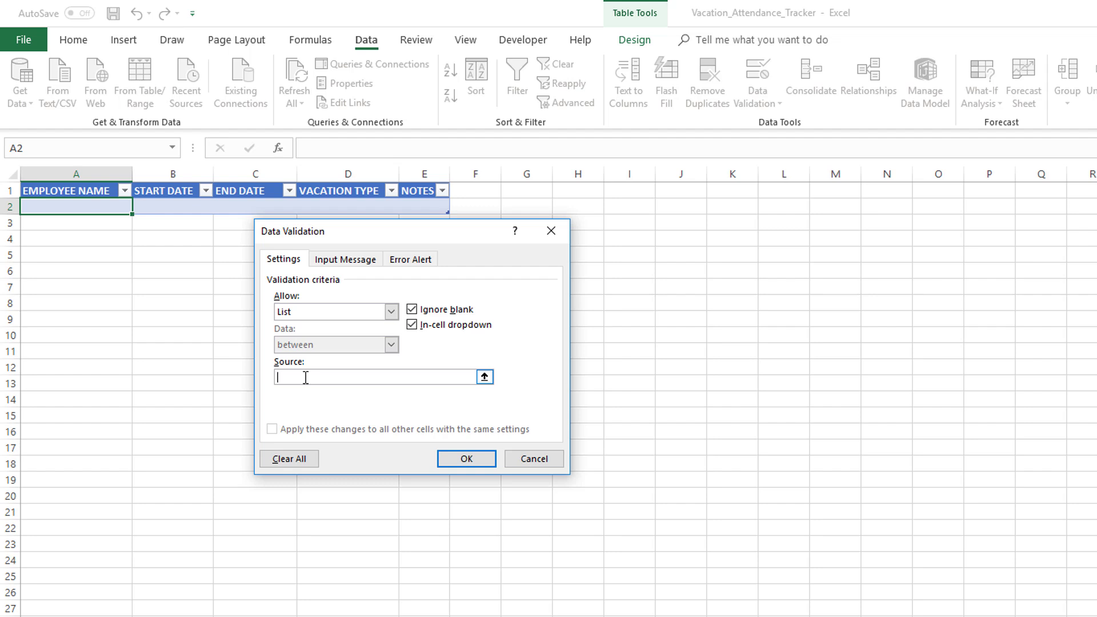
{"action": "key", "text": "F3"}
{"action": "left_click_drag", "start_coordinate": [444, 231], "coordinate": [626, 280]}
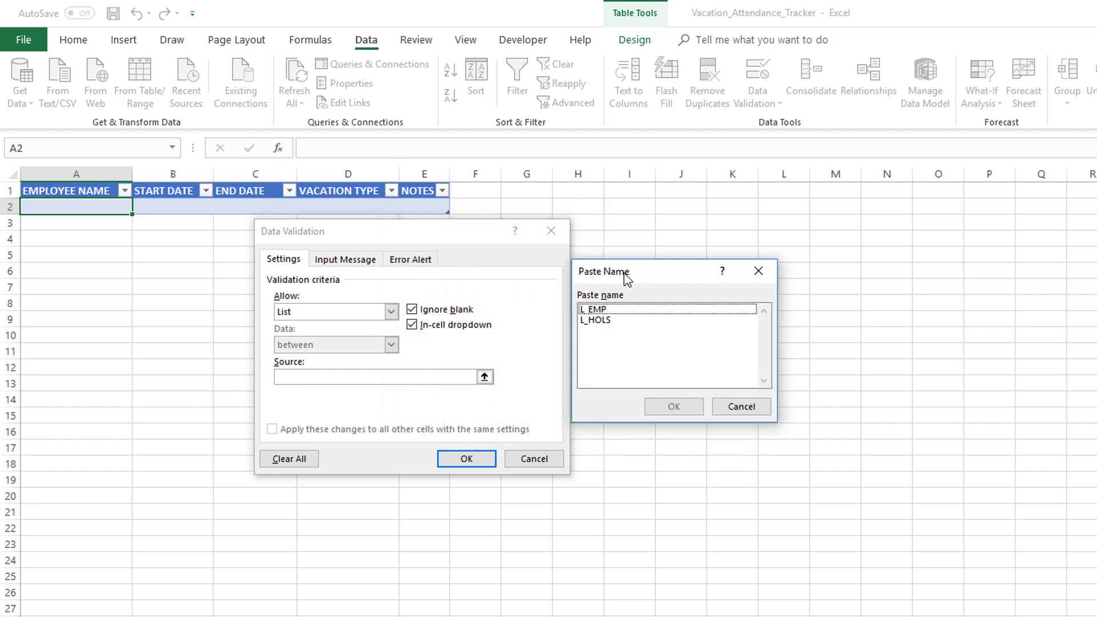
{"action": "left_click", "coordinate": [608, 310]}
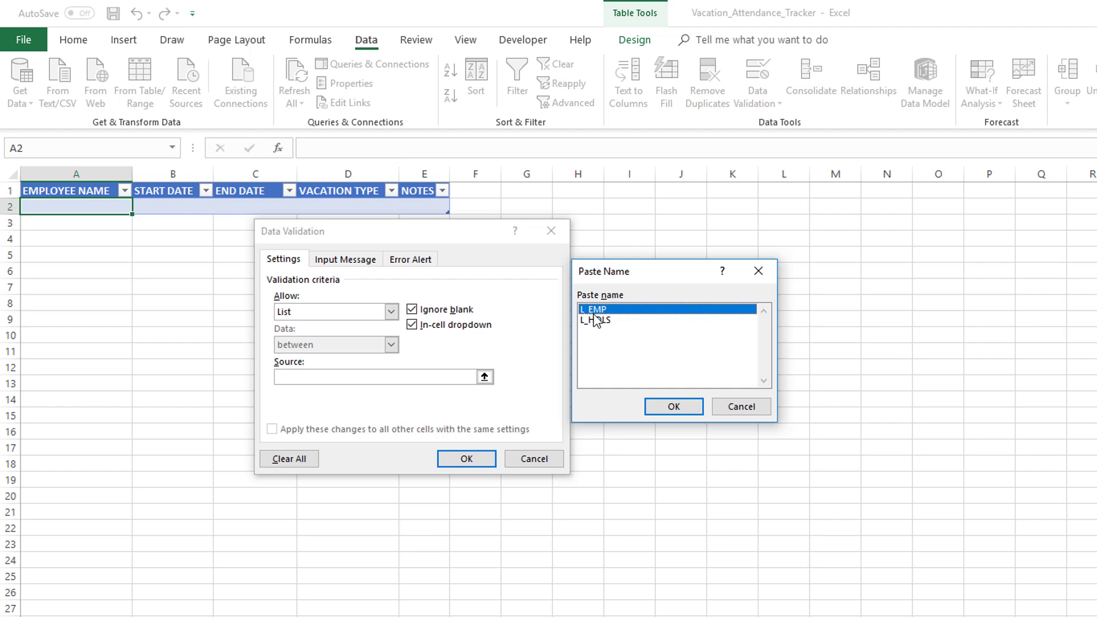
{"action": "left_click", "coordinate": [664, 406]}
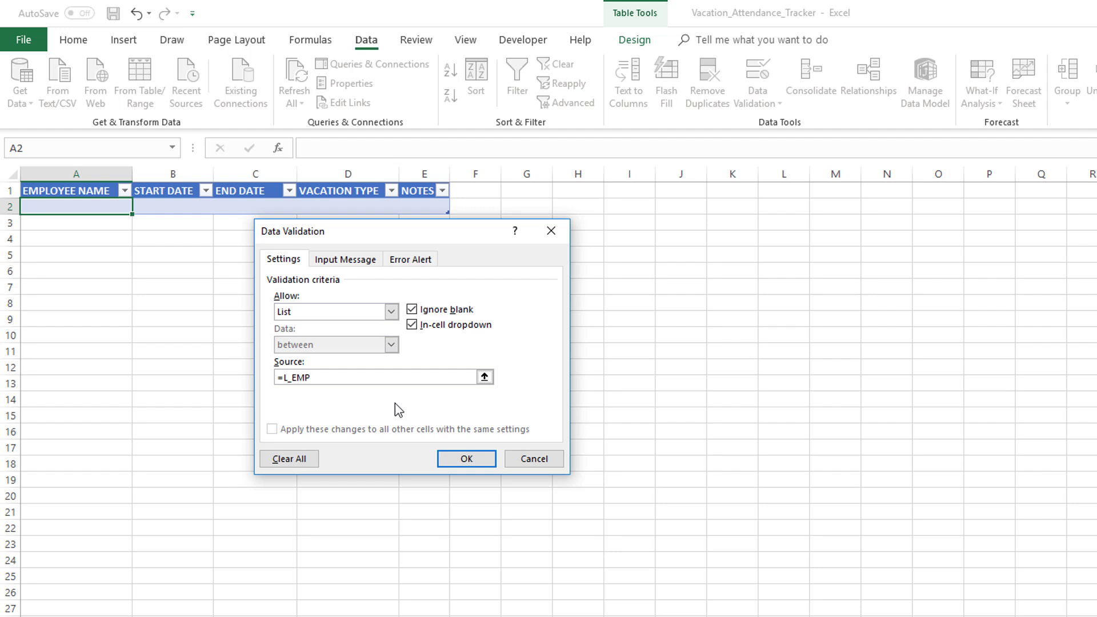
{"action": "left_click", "coordinate": [452, 460]}
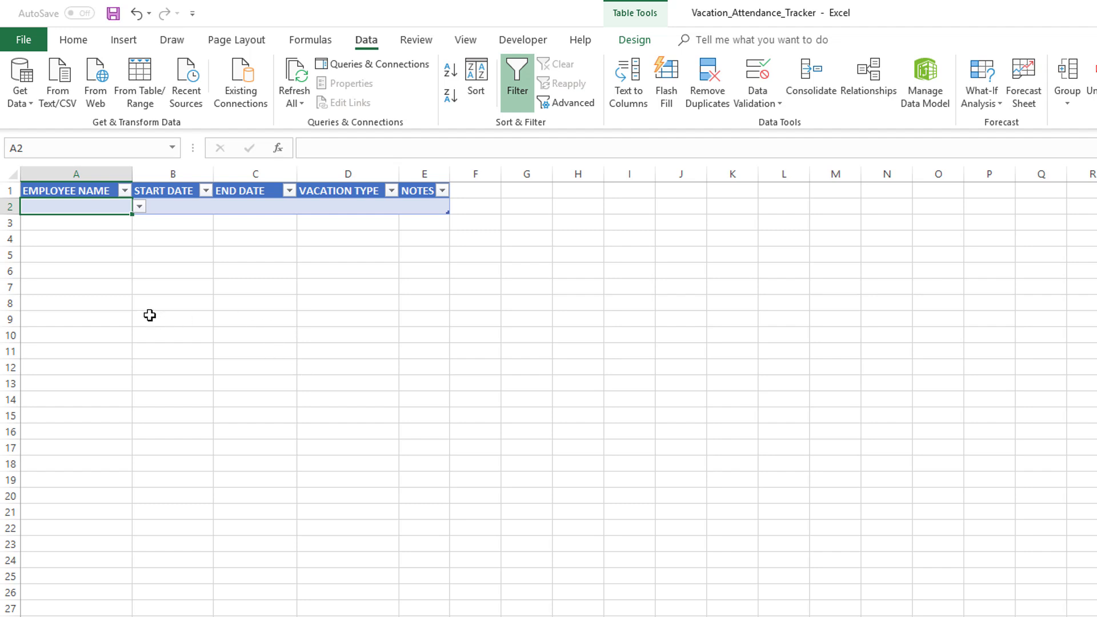
Try the employee list in cell A2 with Employee 2, and set the cell to Employee 1.
{"action": "left_click", "coordinate": [117, 235]}
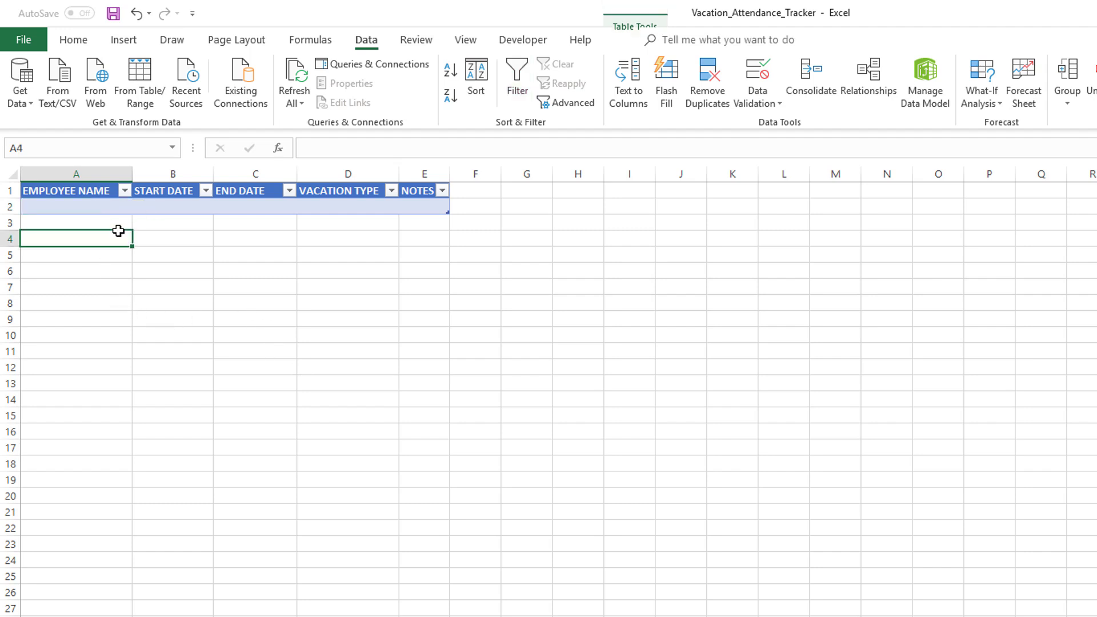
{"action": "left_click", "coordinate": [116, 206]}
{"action": "left_click", "coordinate": [139, 207]}
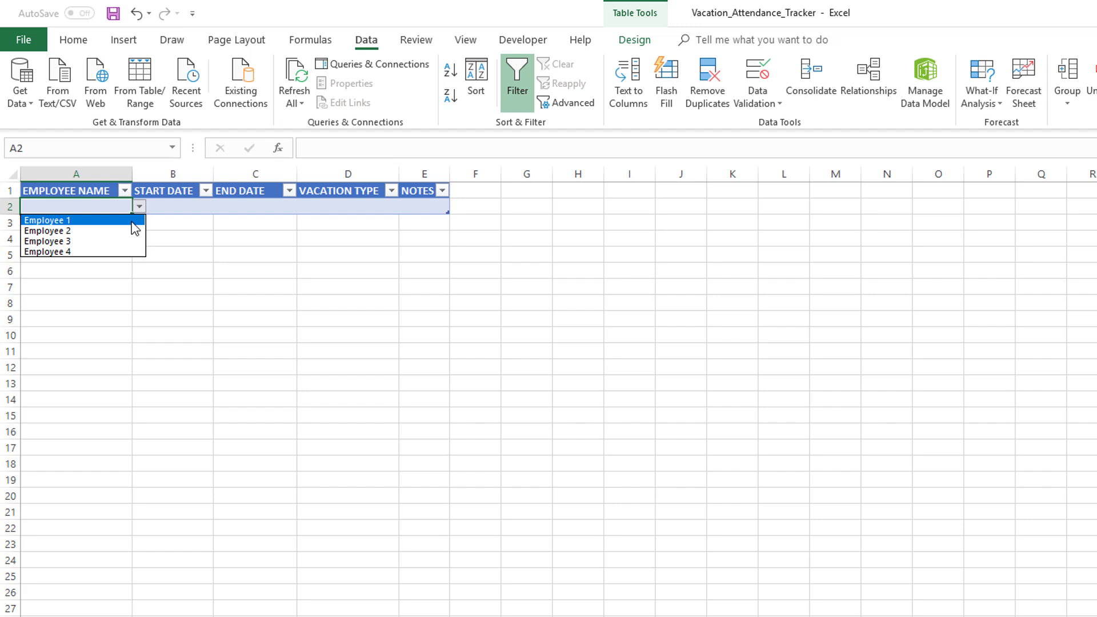
{"action": "left_click", "coordinate": [132, 232]}
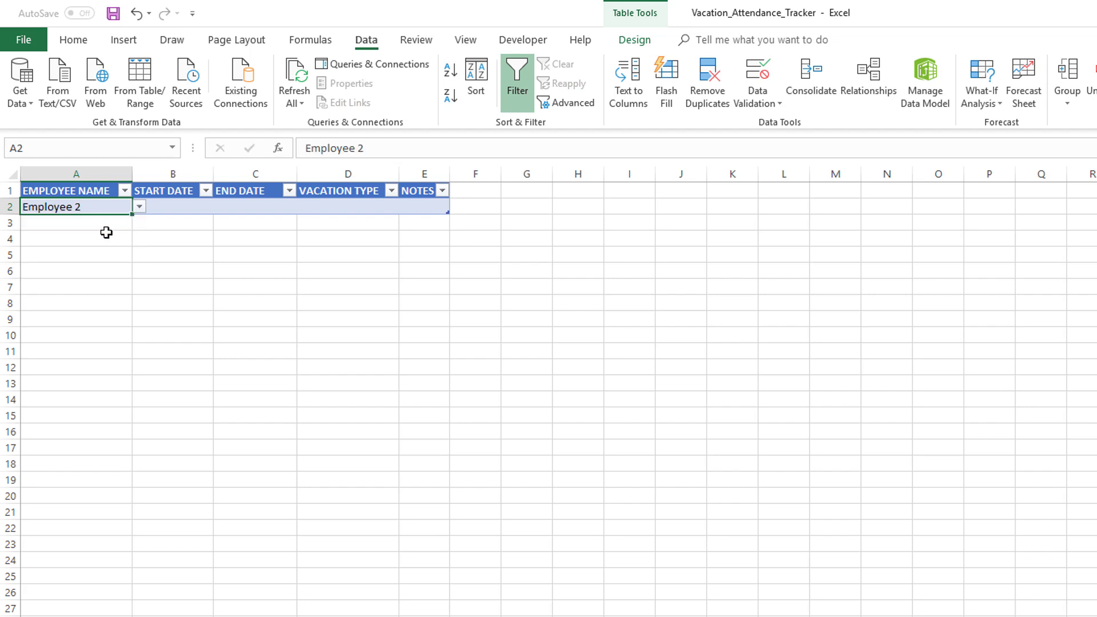
{"action": "left_click", "coordinate": [140, 210]}
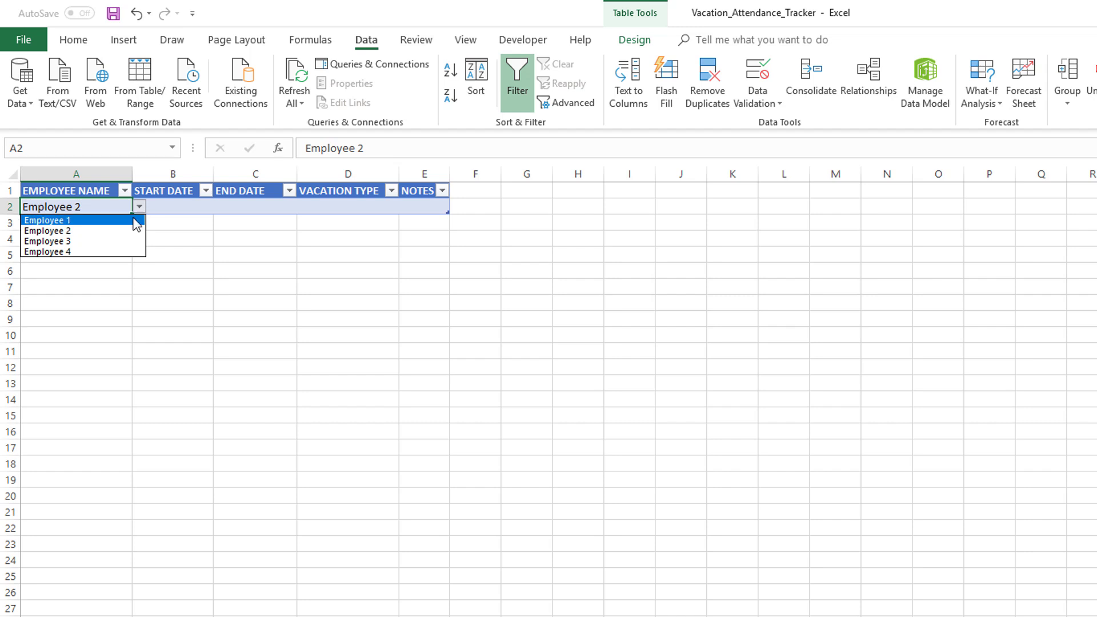
{"action": "left_click", "coordinate": [139, 220]}
{"action": "left_click", "coordinate": [171, 205]}
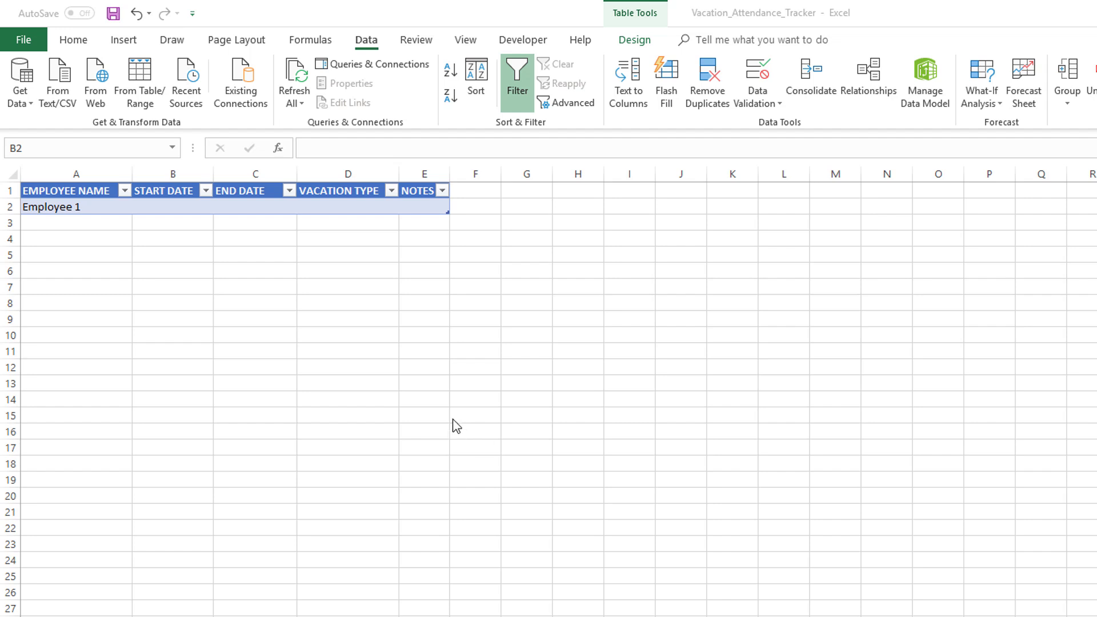
{"action": "left_click", "coordinate": [140, 249]}
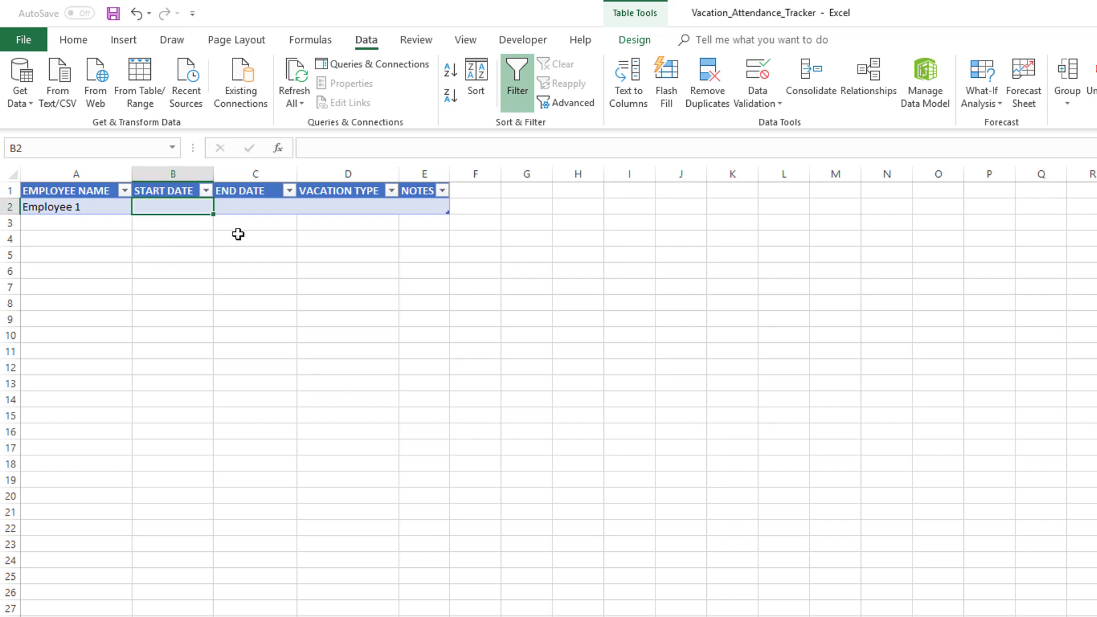
{"action": "left_click", "coordinate": [357, 209]}
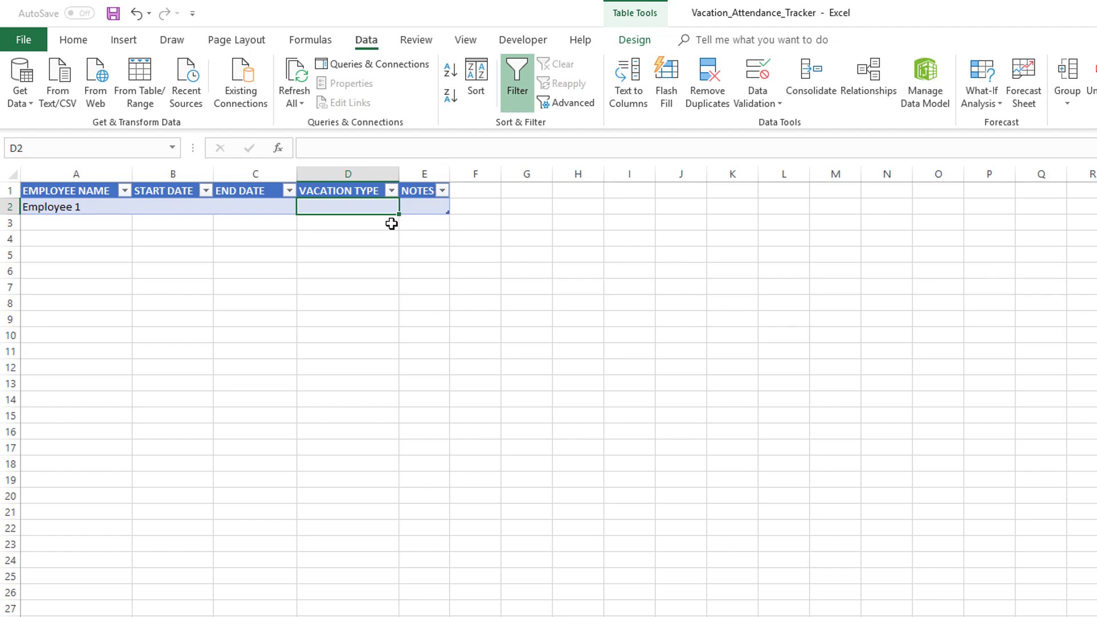
{"action": "left_click", "coordinate": [758, 77]}
{"action": "left_click", "coordinate": [342, 311]}
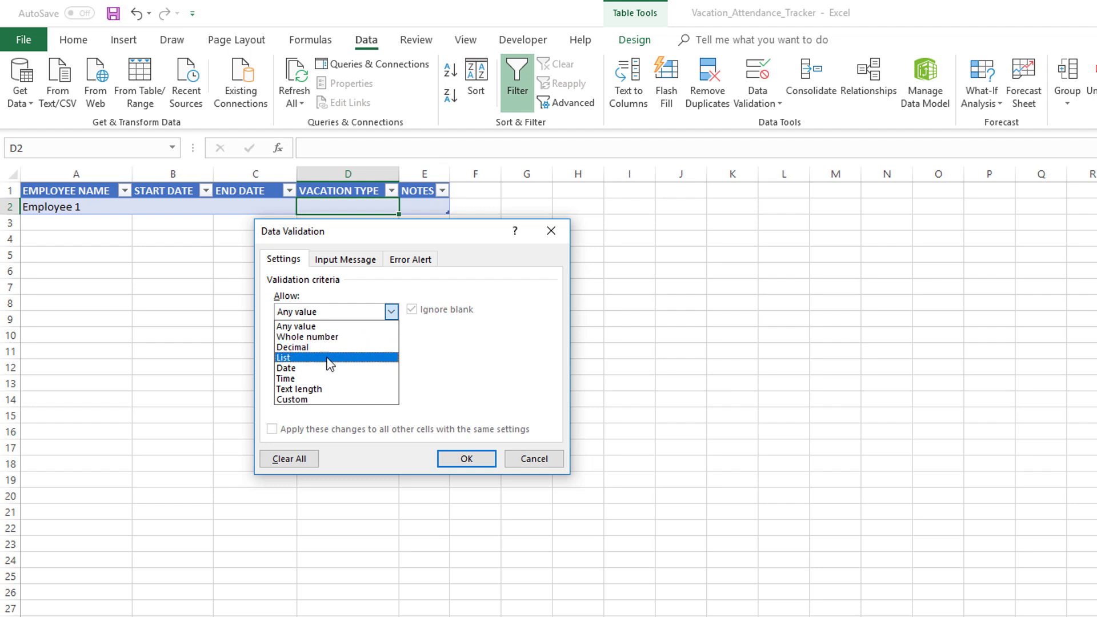
{"action": "left_click", "coordinate": [323, 353]}
{"action": "left_click", "coordinate": [311, 378]}
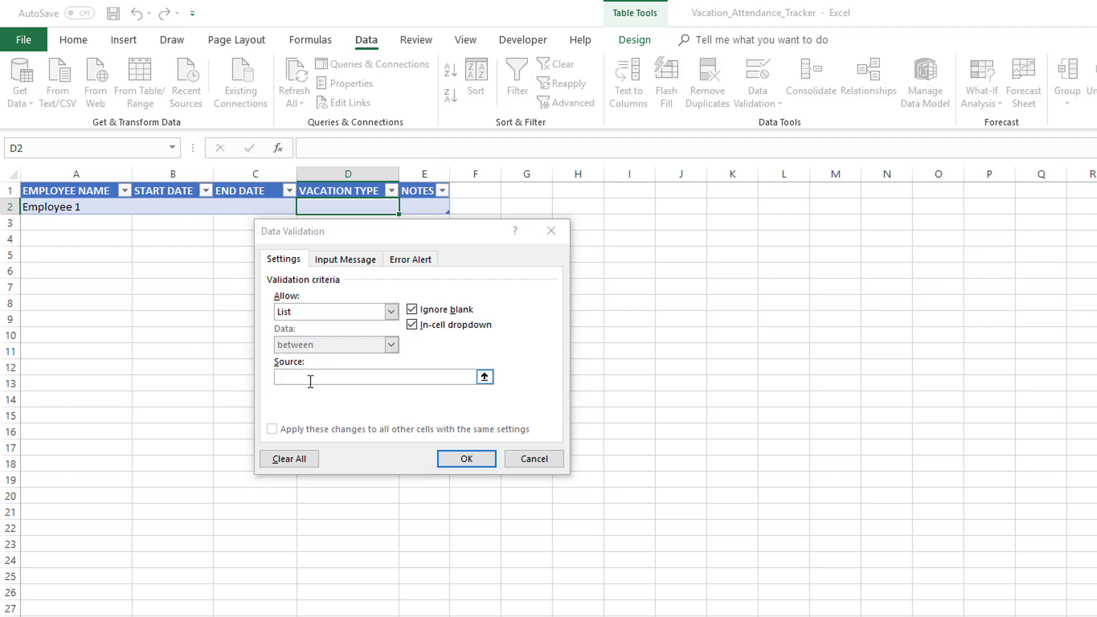
{"action": "key", "text": "F3"}
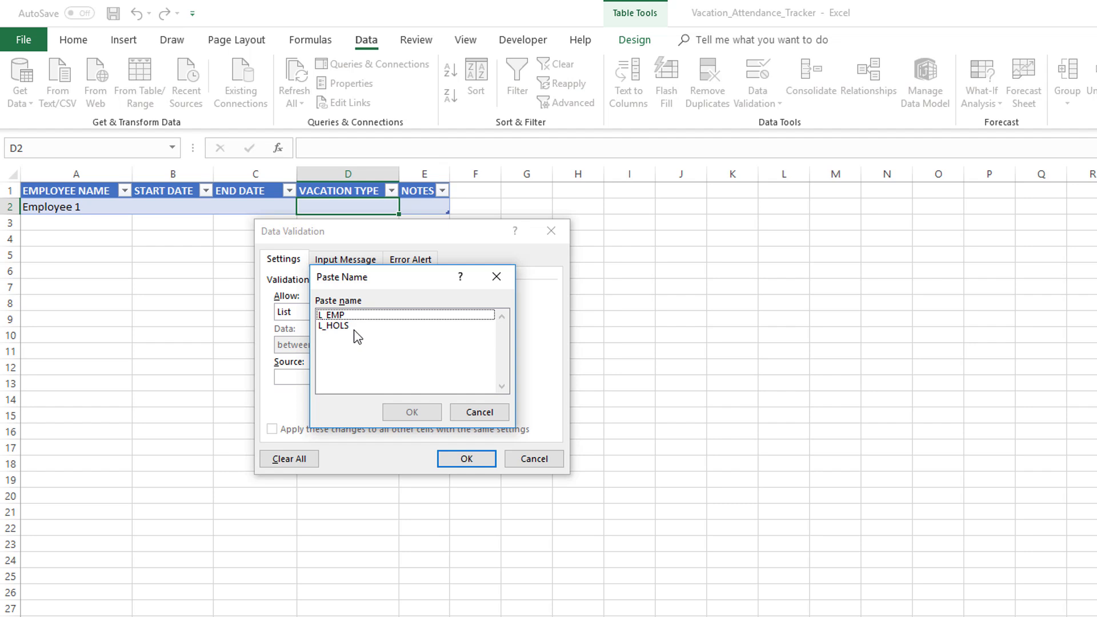
{"action": "left_click", "coordinate": [462, 417]}
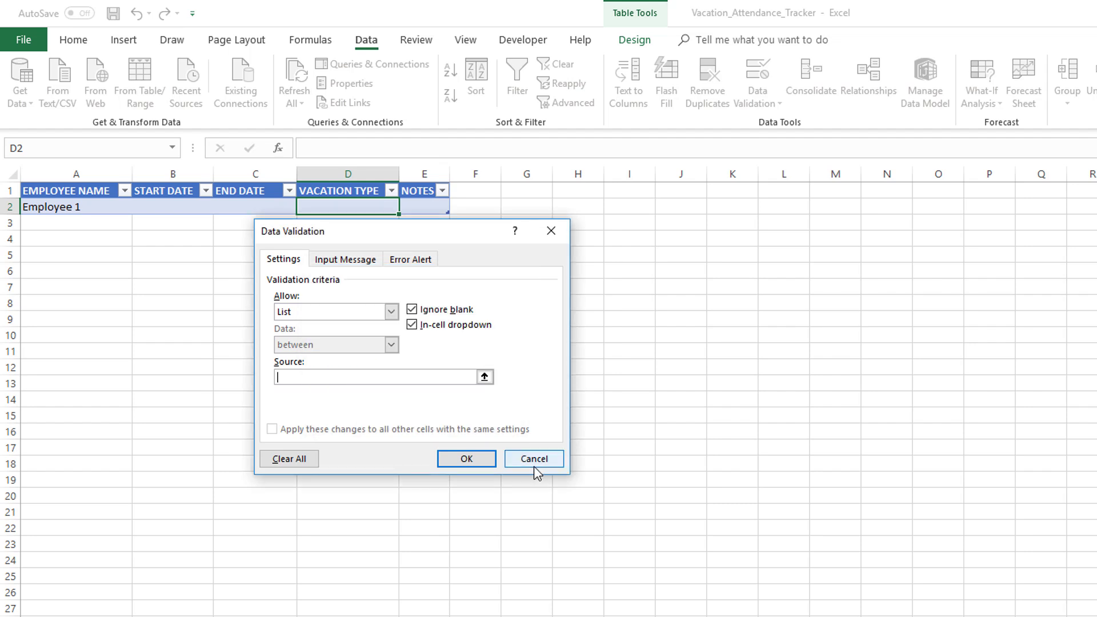
{"action": "left_click", "coordinate": [534, 461]}
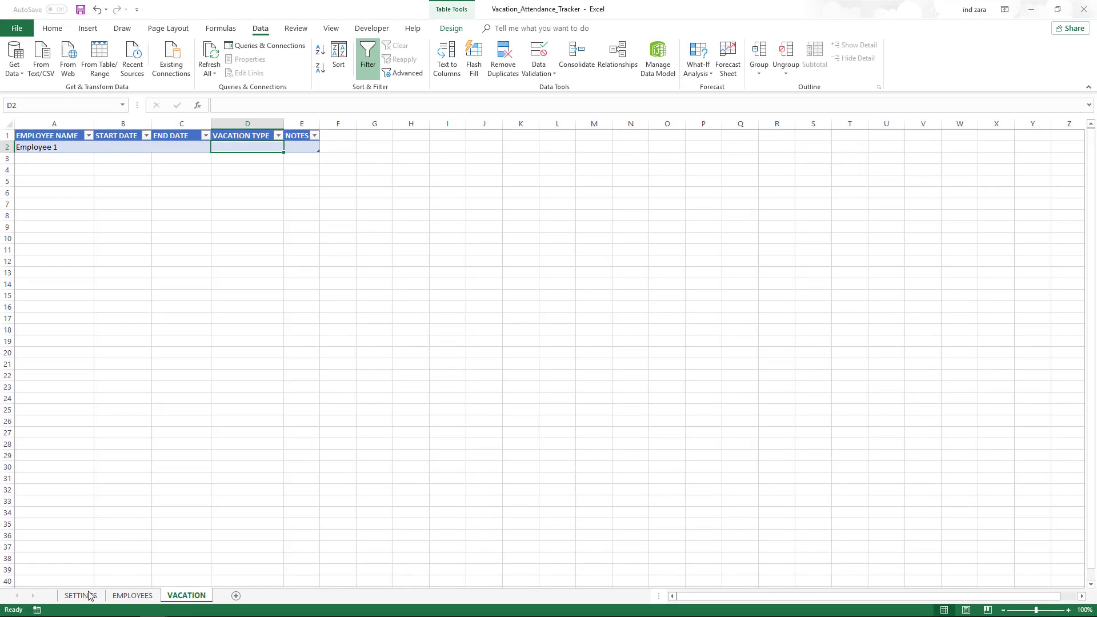
On the SETTINGS sheet, name the vacation type entries in A4:A8 as L_VACTYPE.
{"action": "left_click", "coordinate": [88, 595]}
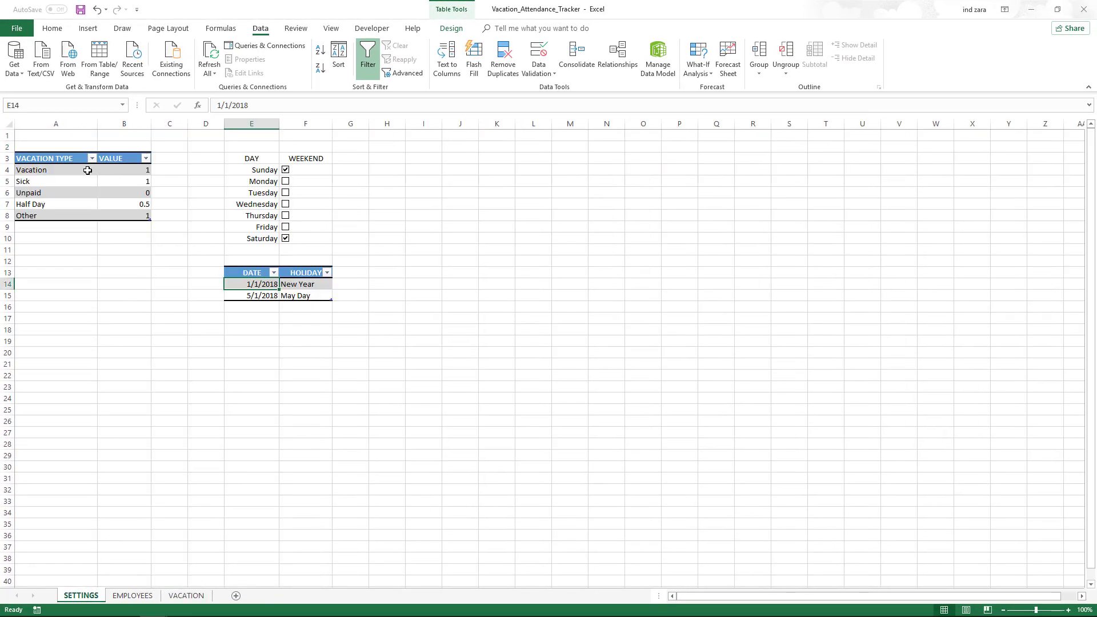
{"action": "left_click_drag", "start_coordinate": [87, 170], "coordinate": [65, 215]}
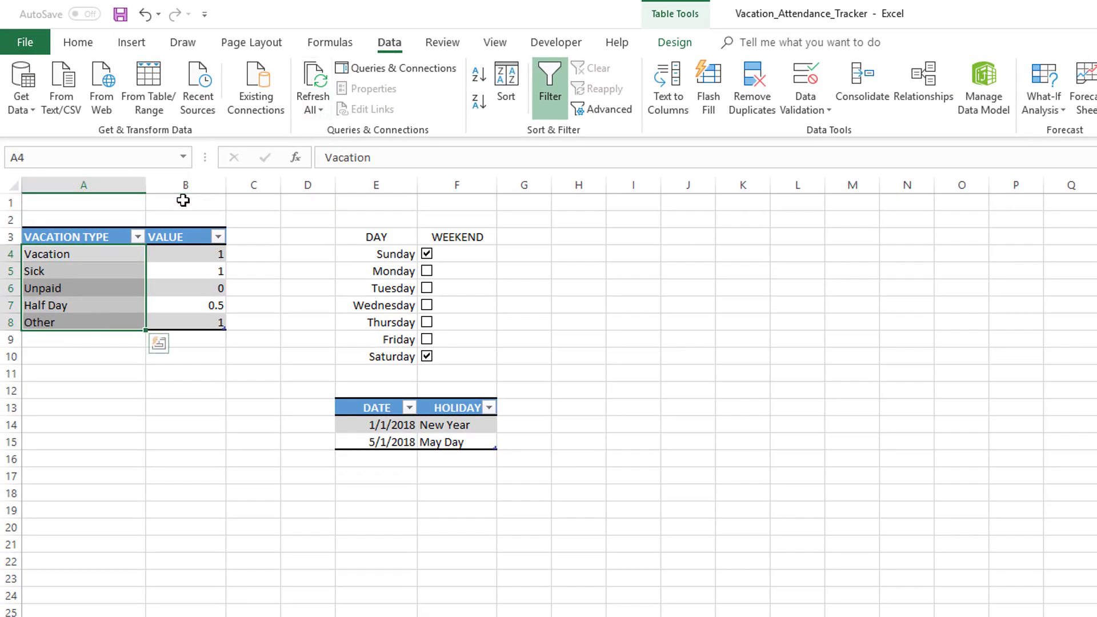
{"action": "left_click", "coordinate": [130, 269]}
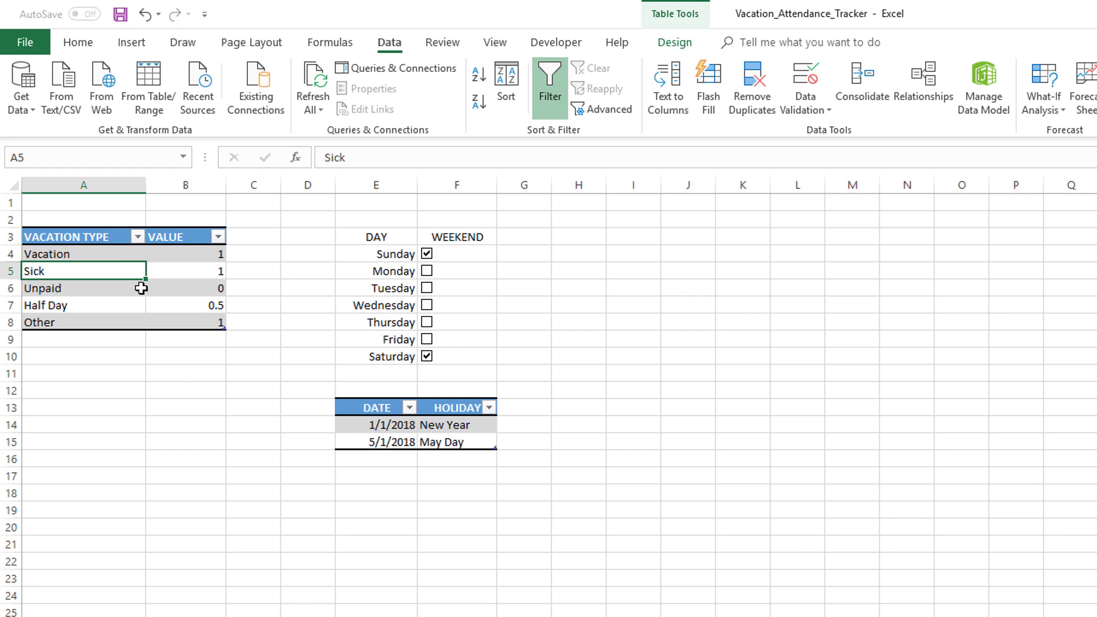
{"action": "left_click_drag", "start_coordinate": [115, 255], "coordinate": [118, 323]}
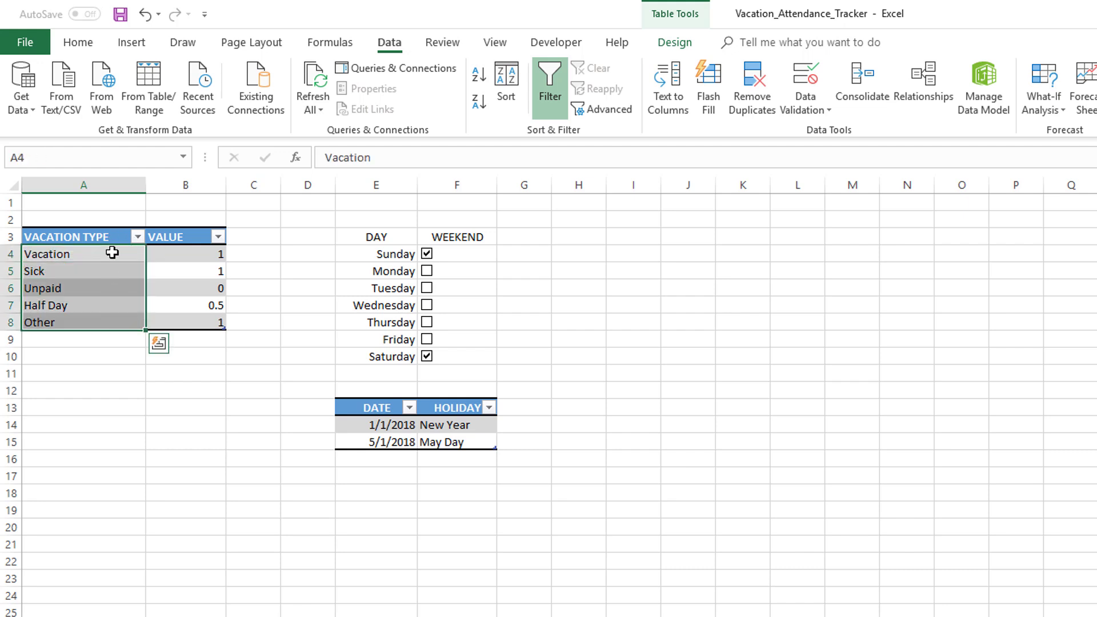
{"action": "left_click", "coordinate": [101, 163]}
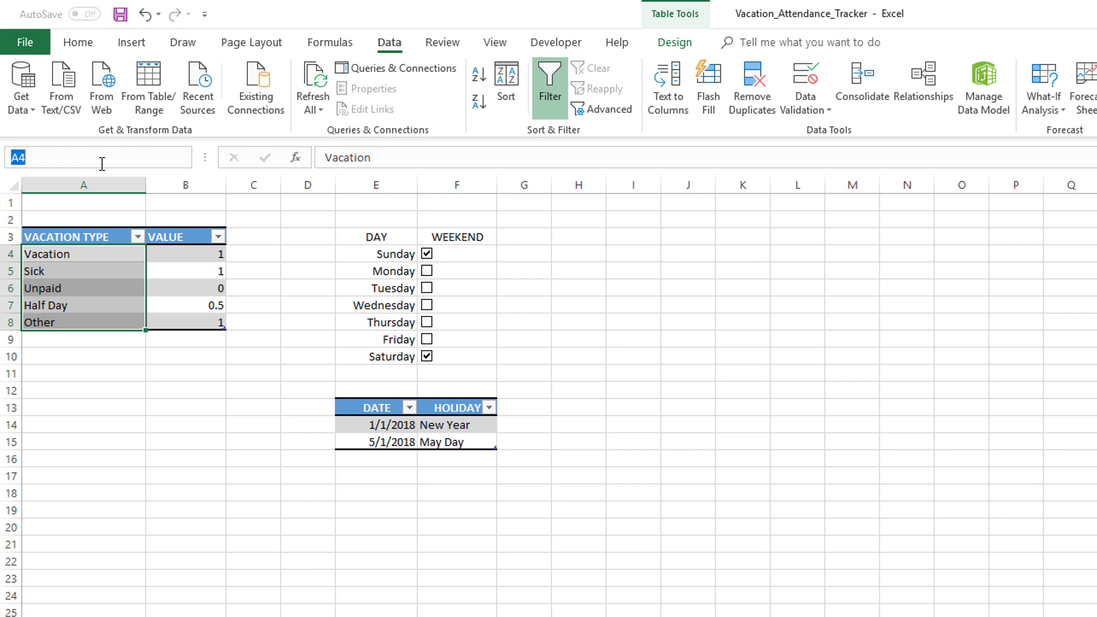
{"action": "type", "text": "L_VACTYPE"}
{"action": "key", "text": "Return"}
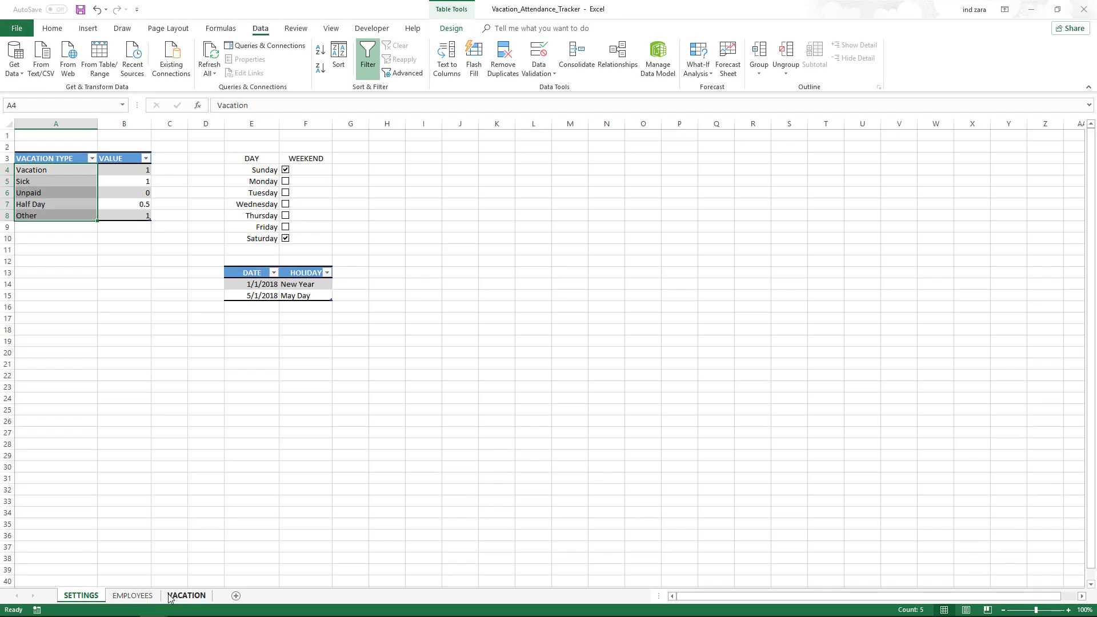
Apply a List data validation to cell D2 on the VACATION sheet, using the named range L_VACTYPE as its source.
{"action": "left_click", "coordinate": [170, 597]}
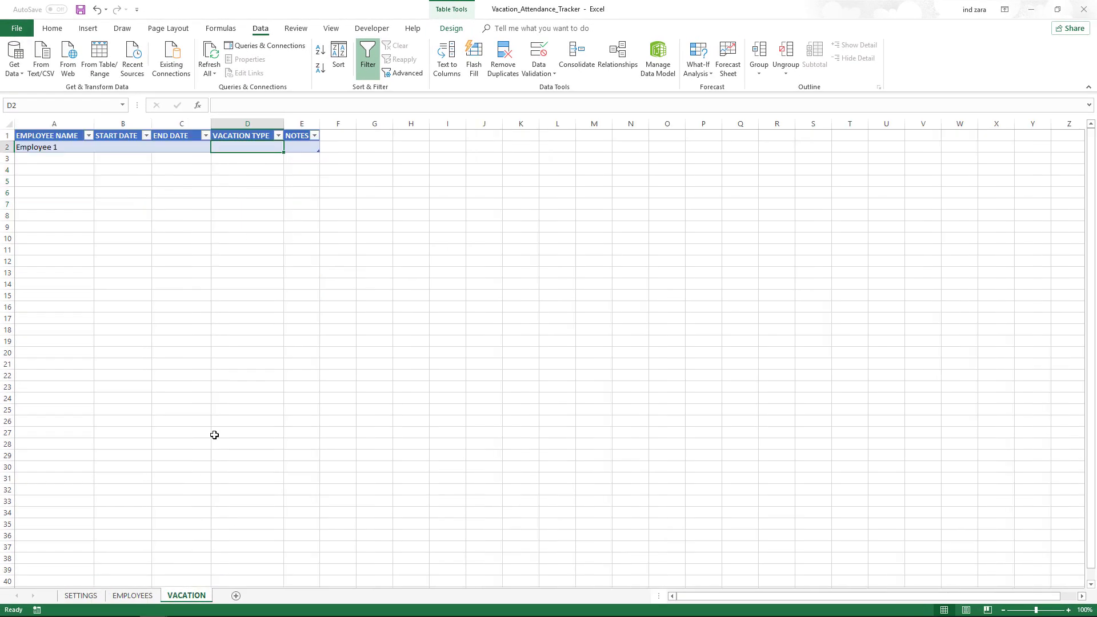
{"action": "left_click", "coordinate": [538, 57]}
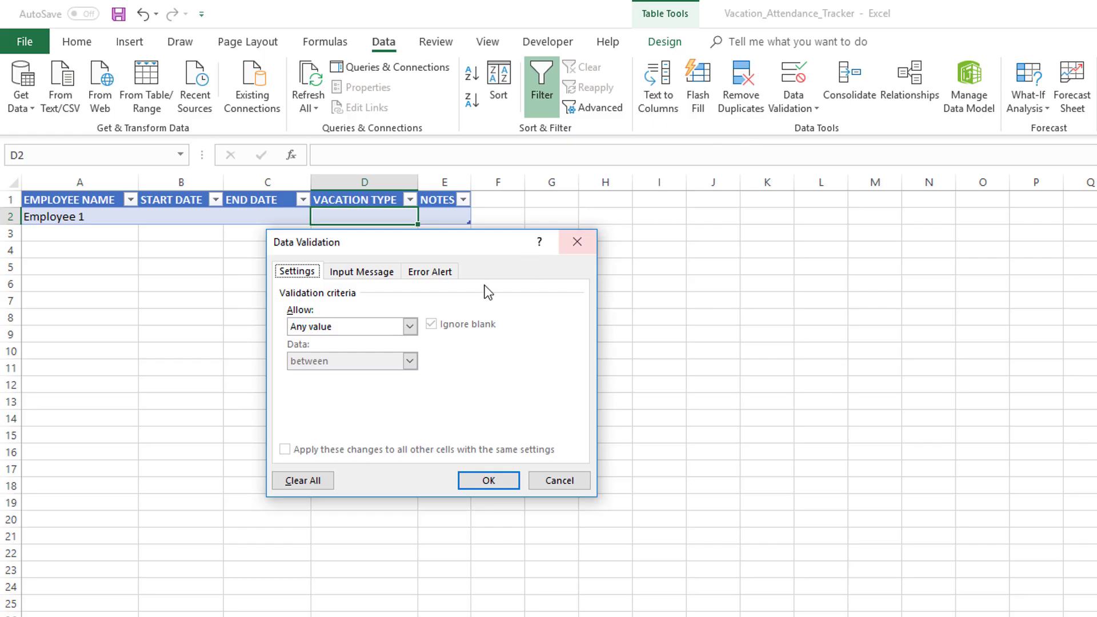
{"action": "left_click", "coordinate": [379, 325]}
{"action": "left_click", "coordinate": [339, 369]}
{"action": "left_click", "coordinate": [327, 390]}
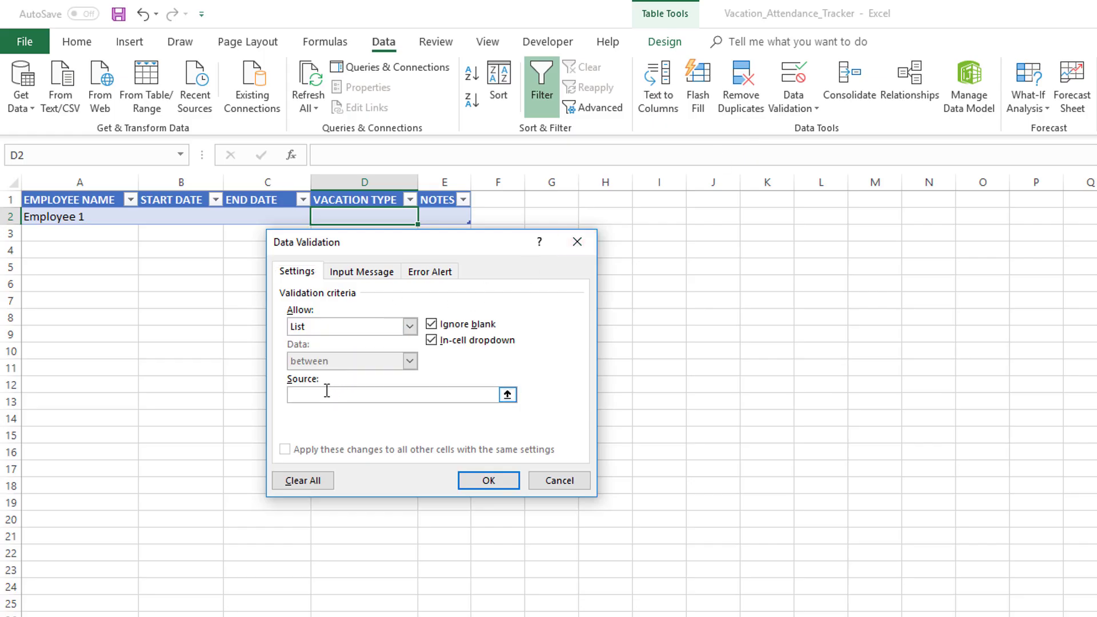
{"action": "key", "text": "F3"}
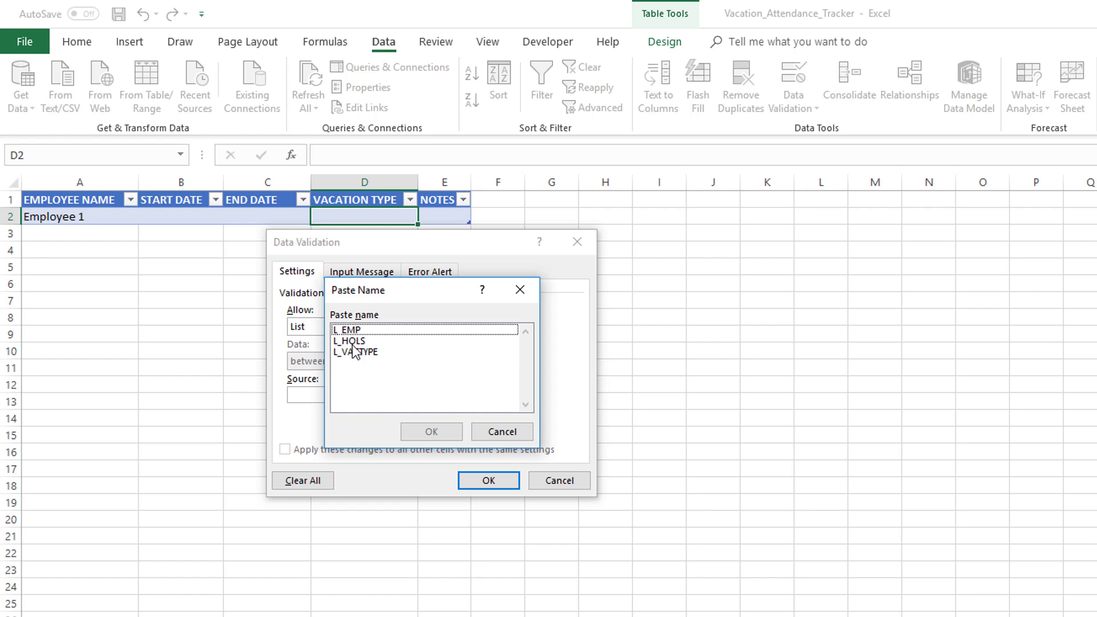
{"action": "left_click", "coordinate": [354, 352]}
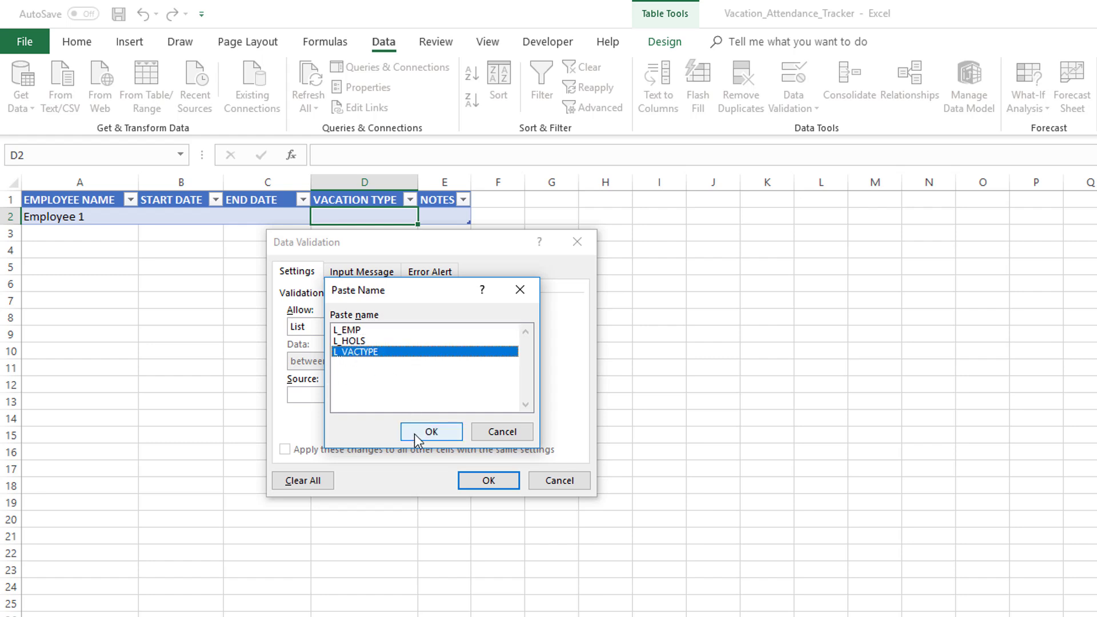
{"action": "left_click", "coordinate": [430, 433]}
{"action": "left_click", "coordinate": [473, 485]}
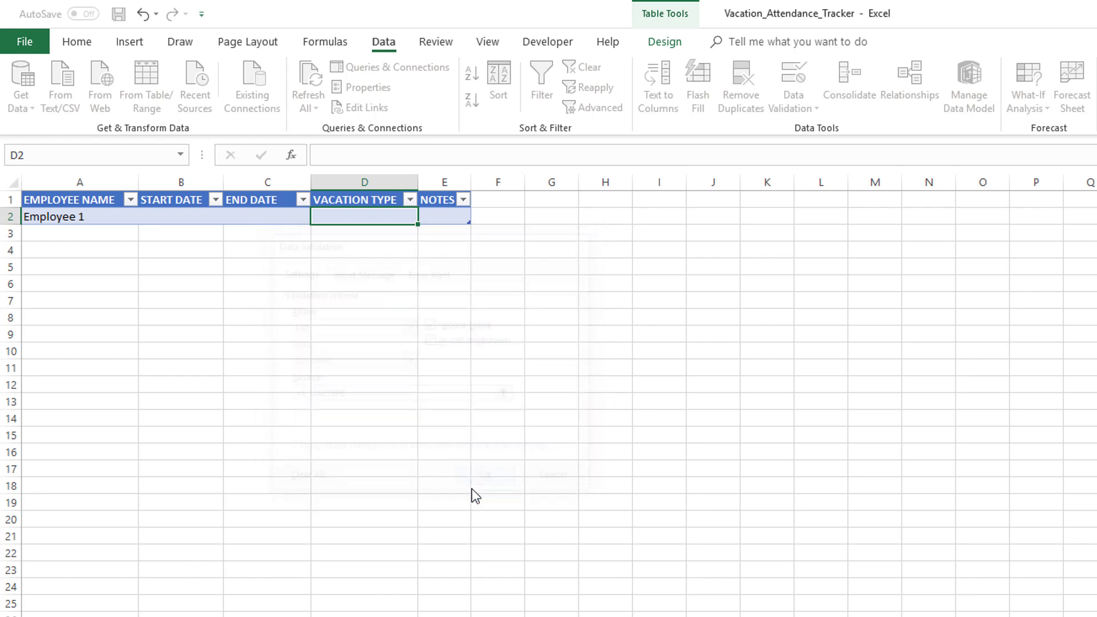
Choose Vacation from the validation list in cell D2.
{"action": "left_click", "coordinate": [426, 217]}
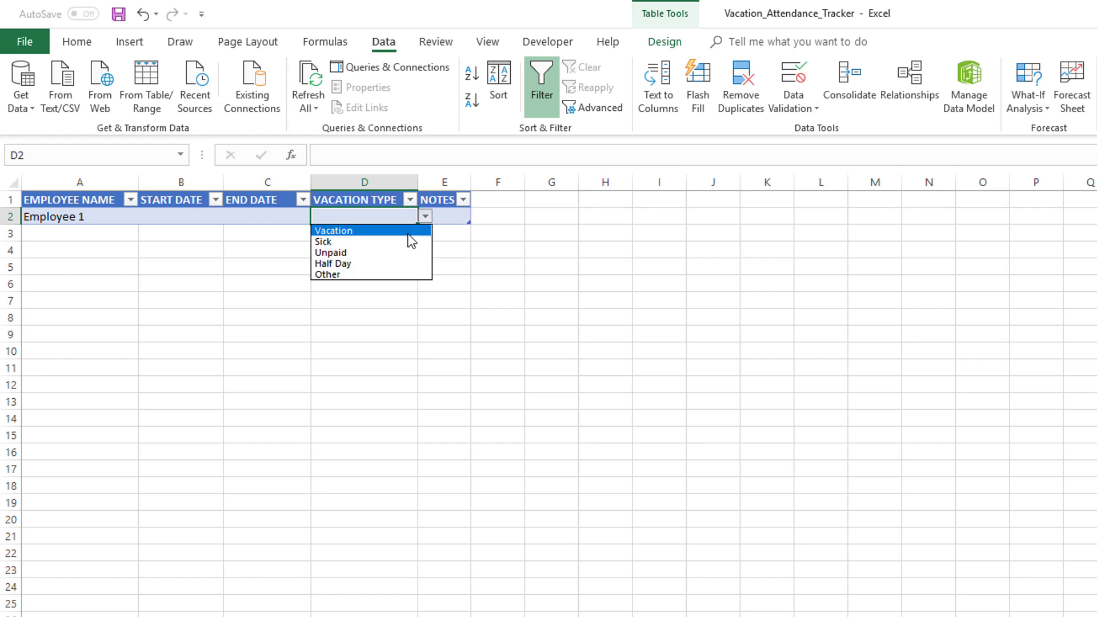
{"action": "left_click", "coordinate": [408, 234]}
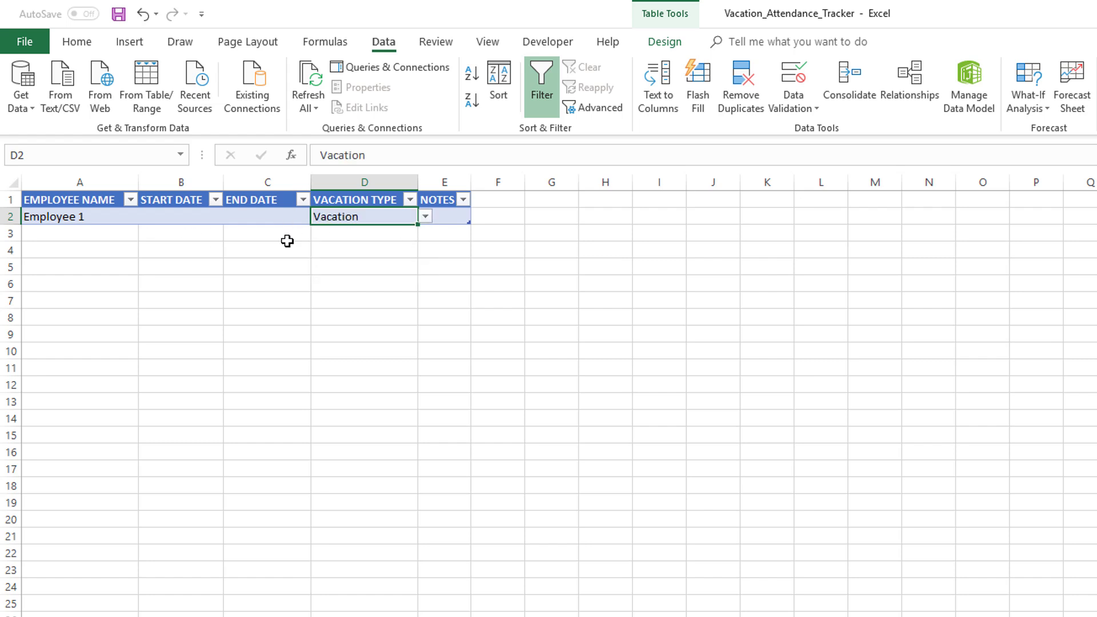
{"action": "left_click", "coordinate": [254, 249]}
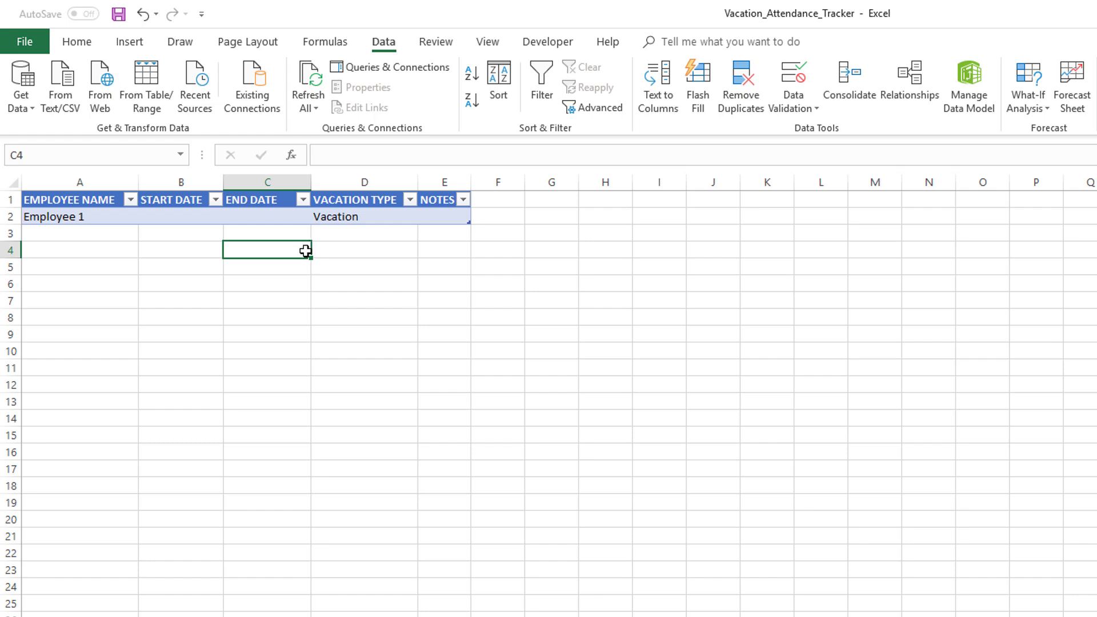
Enter the start date 1/5/2018 and the end date 1/10/2018 for Employee 1.
{"action": "left_click", "coordinate": [217, 218]}
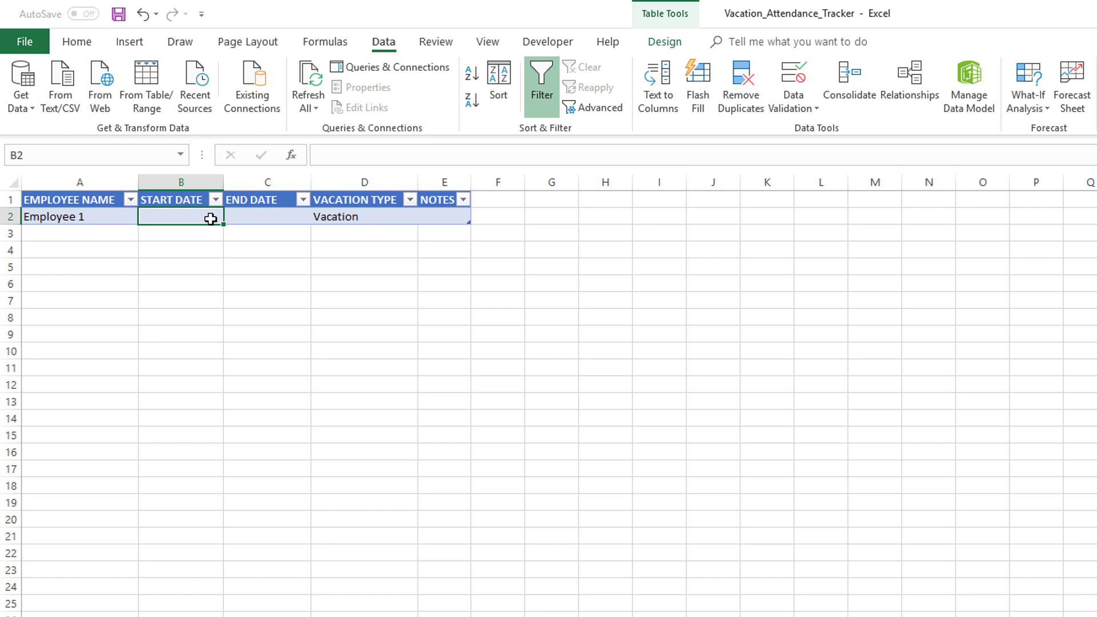
{"action": "type", "text": "1/5/2018"}
{"action": "key", "text": "Tab"}
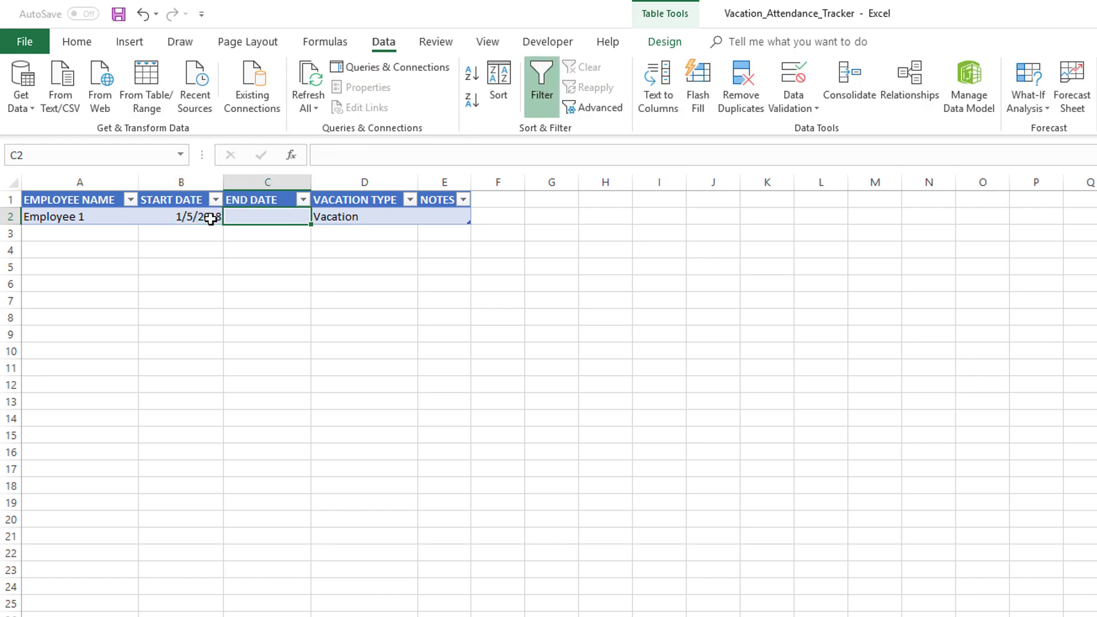
{"action": "type", "text": "1/10/2018"}
{"action": "key", "text": "Tab"}
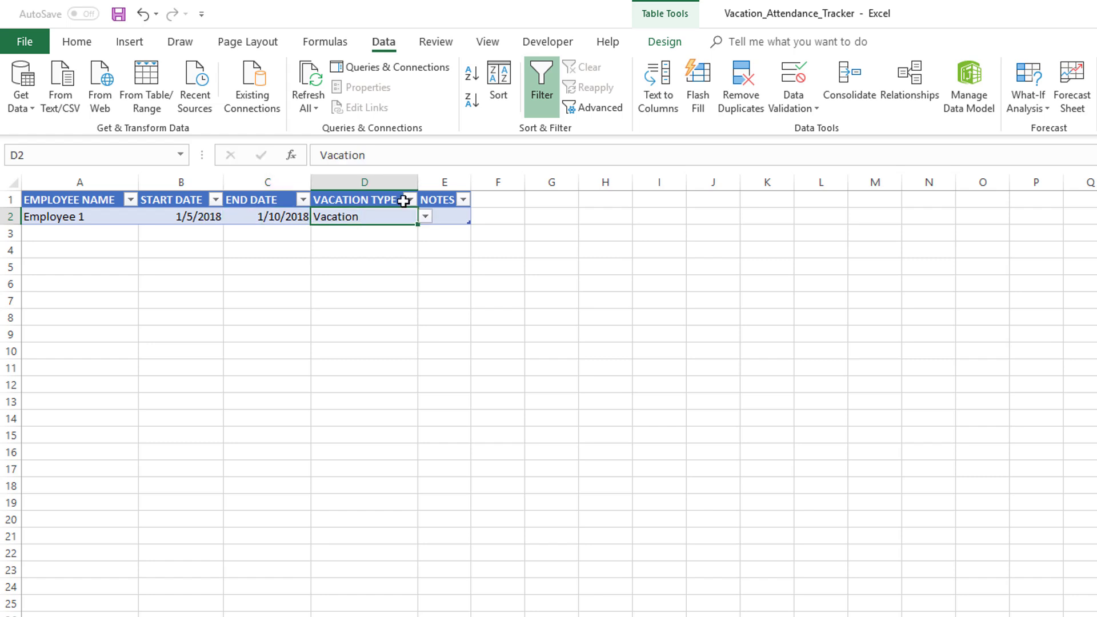
Widen the NOTES column to several times its width and enter the note "Employee 3 will be backup" in cell E2.
{"action": "left_click_drag", "start_coordinate": [471, 182], "coordinate": [636, 192]}
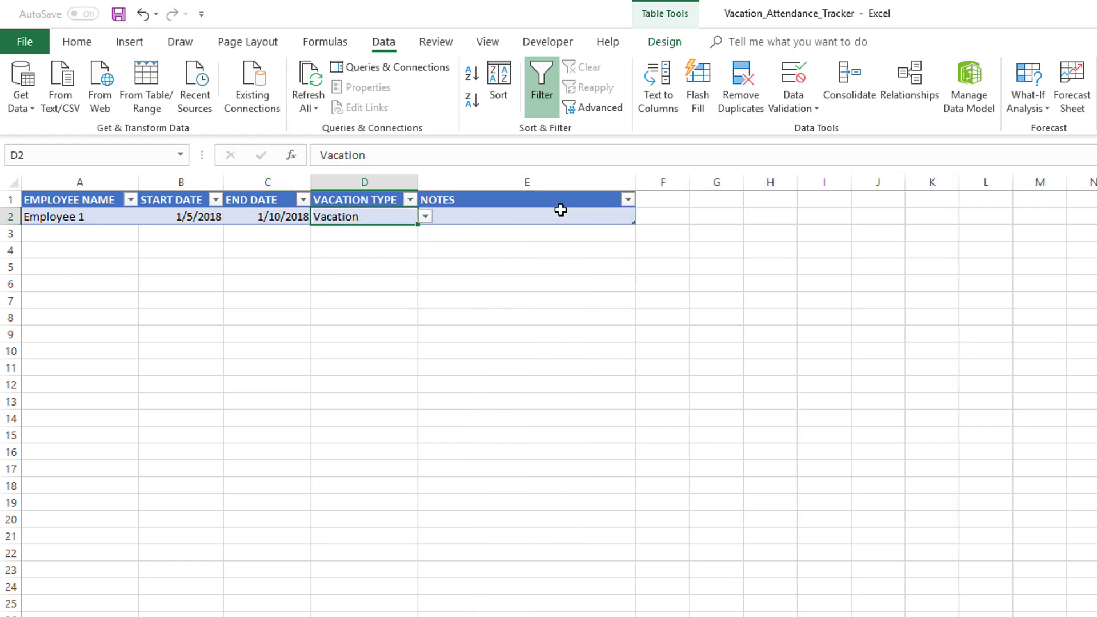
{"action": "left_click", "coordinate": [543, 216]}
{"action": "type", "text": "Emplo"}
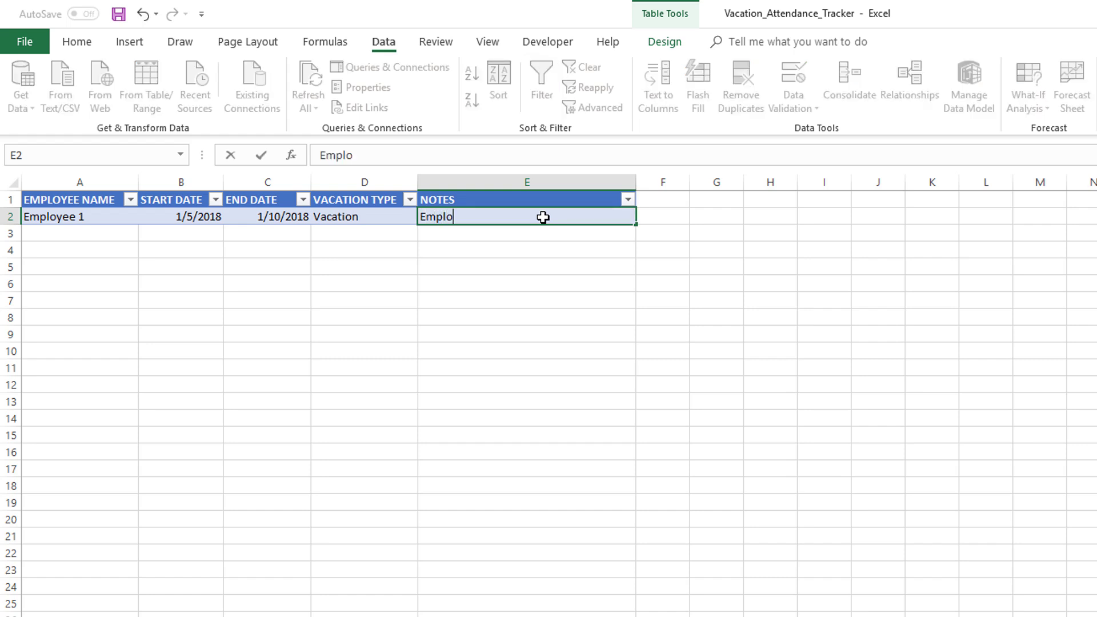
{"action": "type", "text": "yee 2 will be backup"}
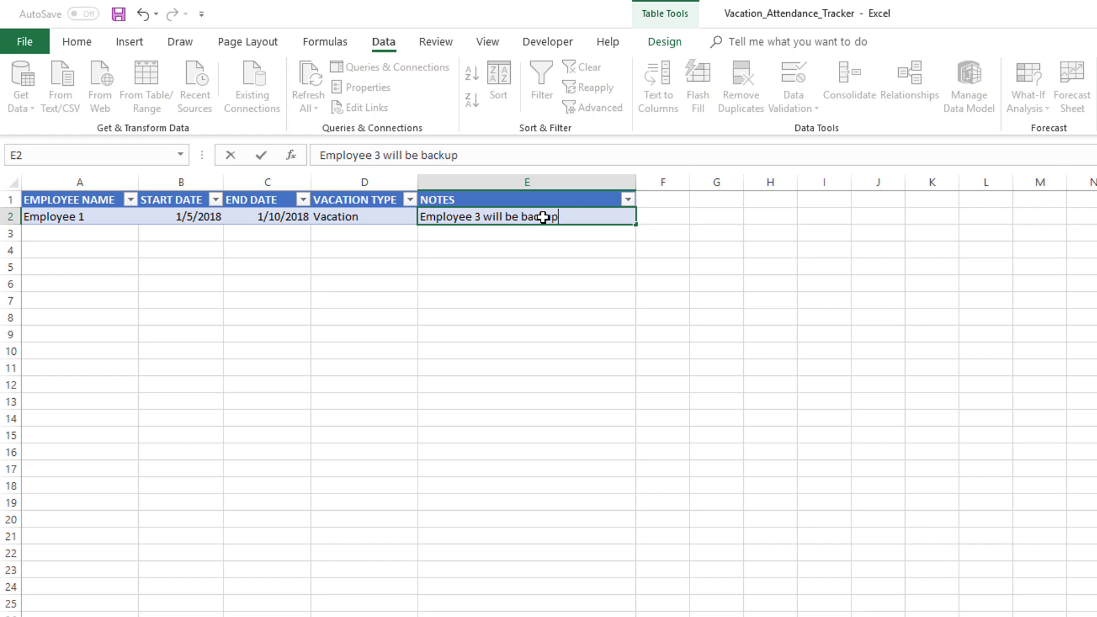
{"action": "key", "text": "Return"}
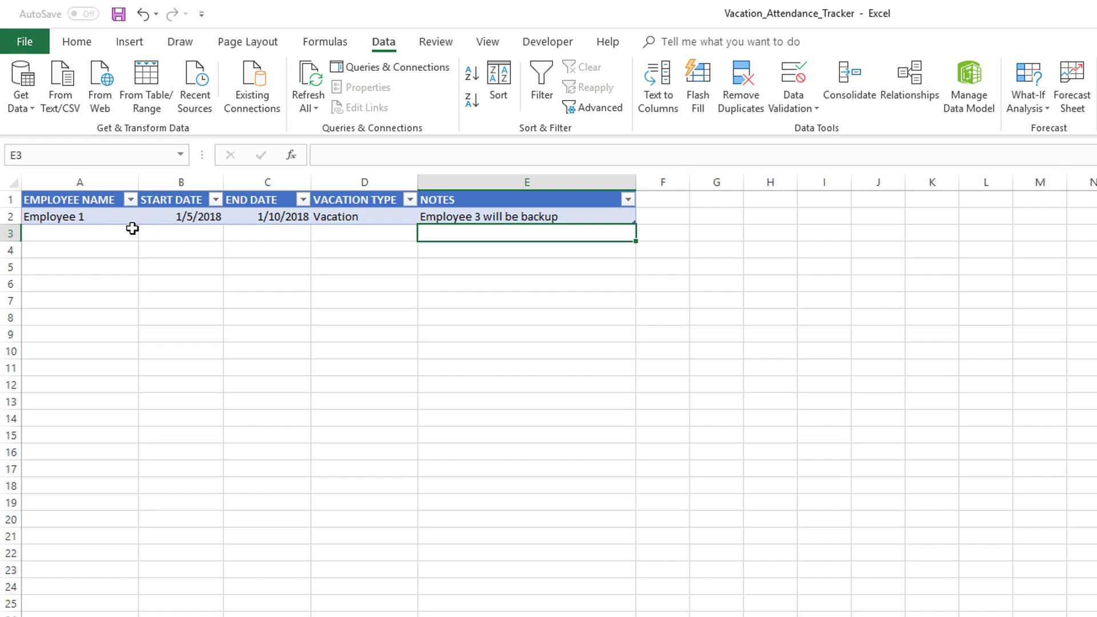
Apply the custom number format dd-mmm-yyyy to the start and end dates in B2:C2.
{"action": "left_click_drag", "start_coordinate": [195, 222], "coordinate": [235, 218]}
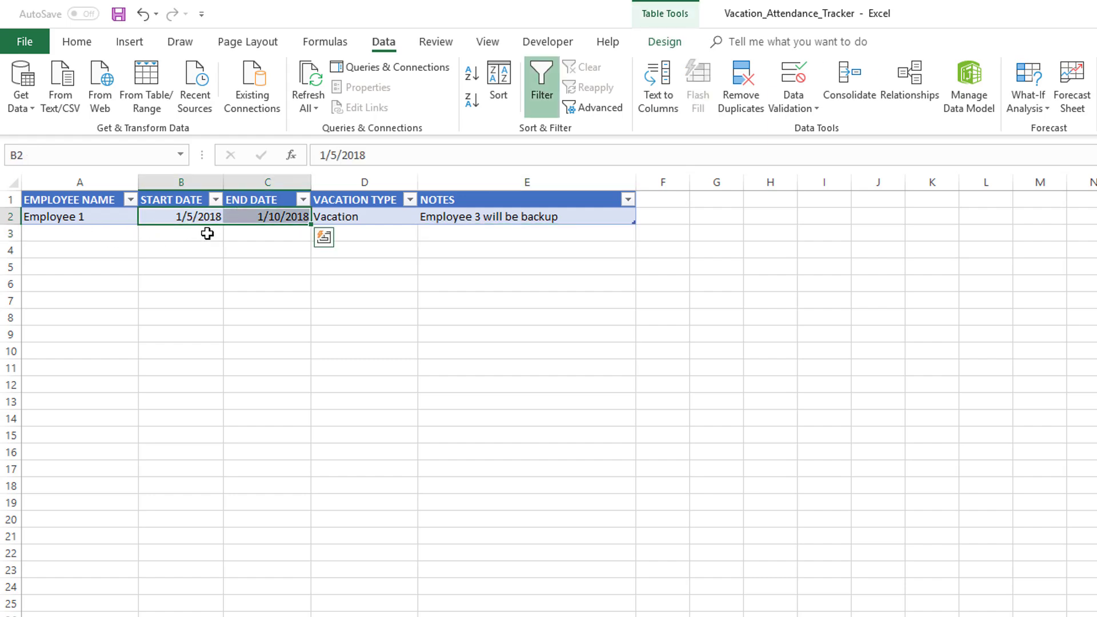
{"action": "key", "text": "ctrl+1"}
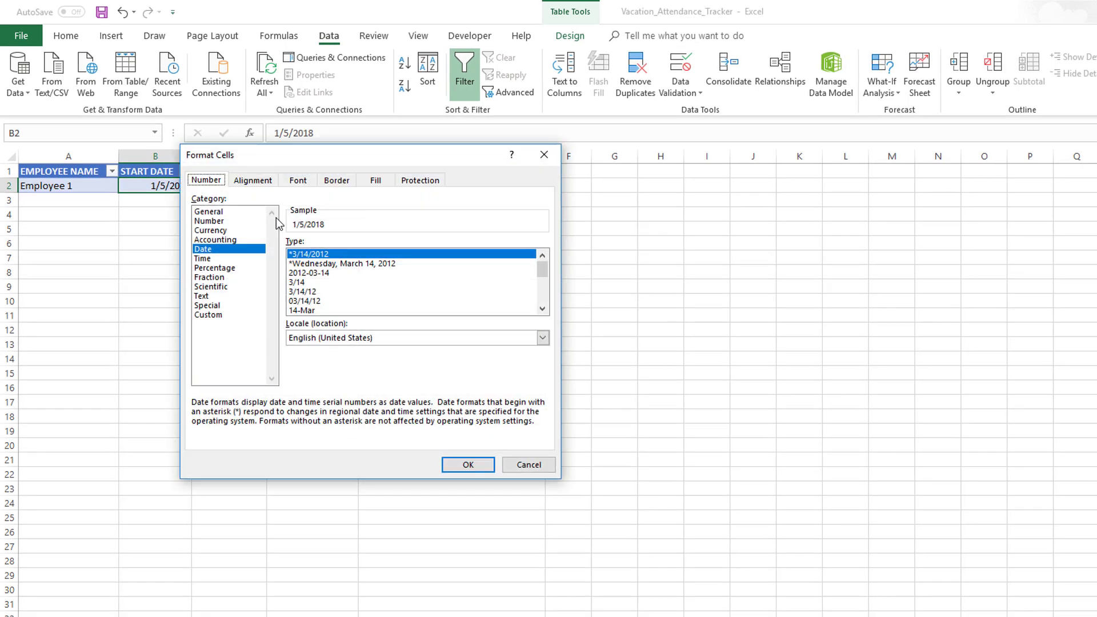
{"action": "left_click", "coordinate": [208, 315]}
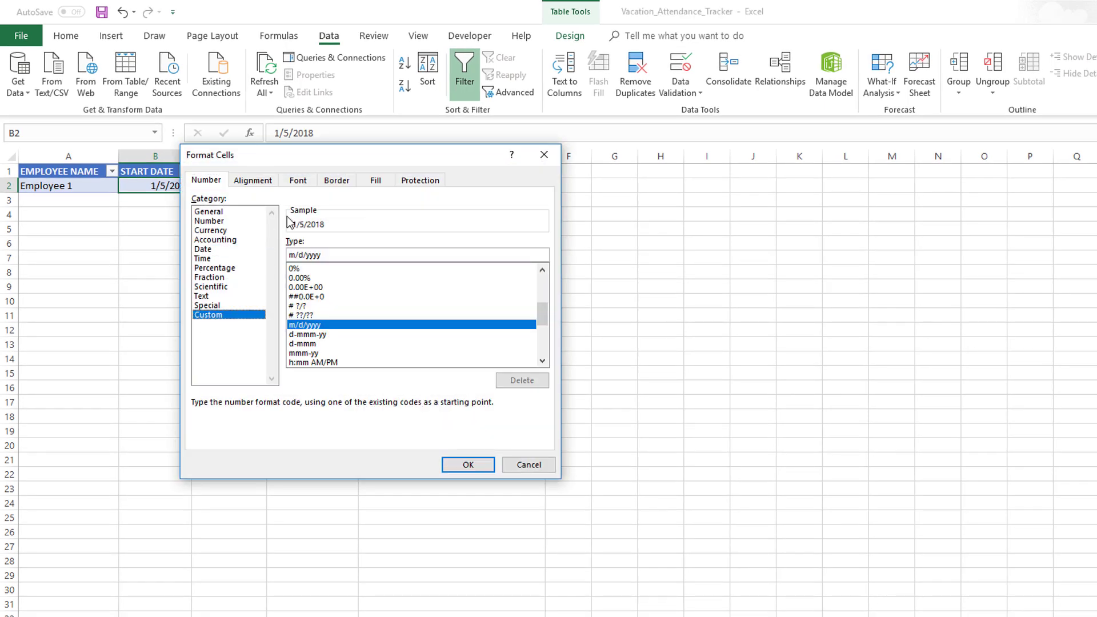
{"action": "left_click_drag", "start_coordinate": [302, 161], "coordinate": [396, 229]}
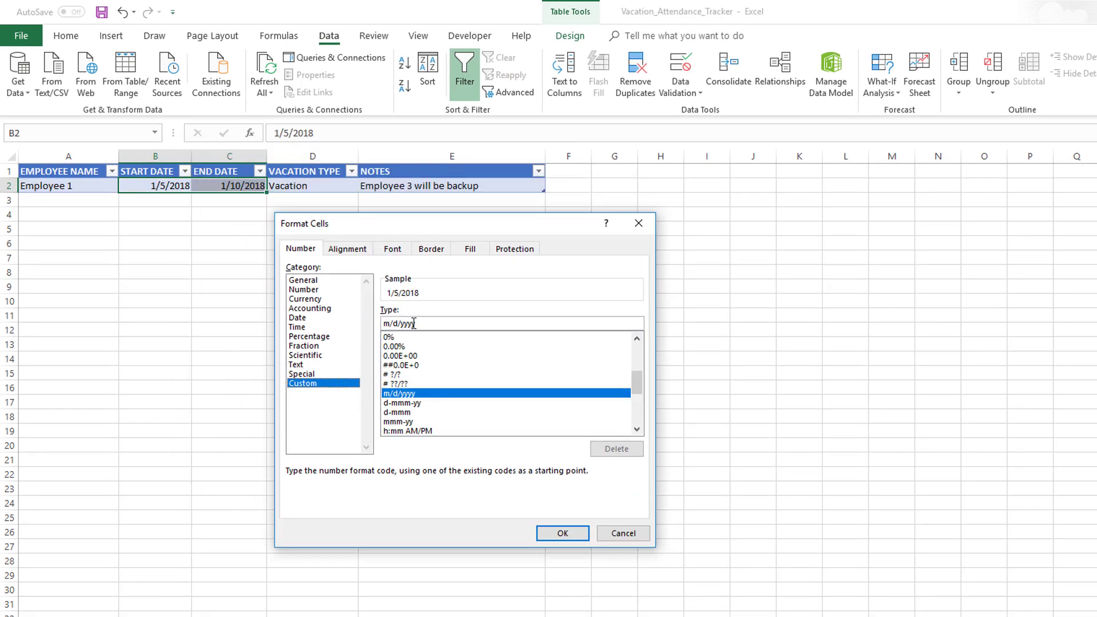
{"action": "left_click_drag", "start_coordinate": [414, 323], "coordinate": [364, 326]}
{"action": "type", "text": "dd-"}
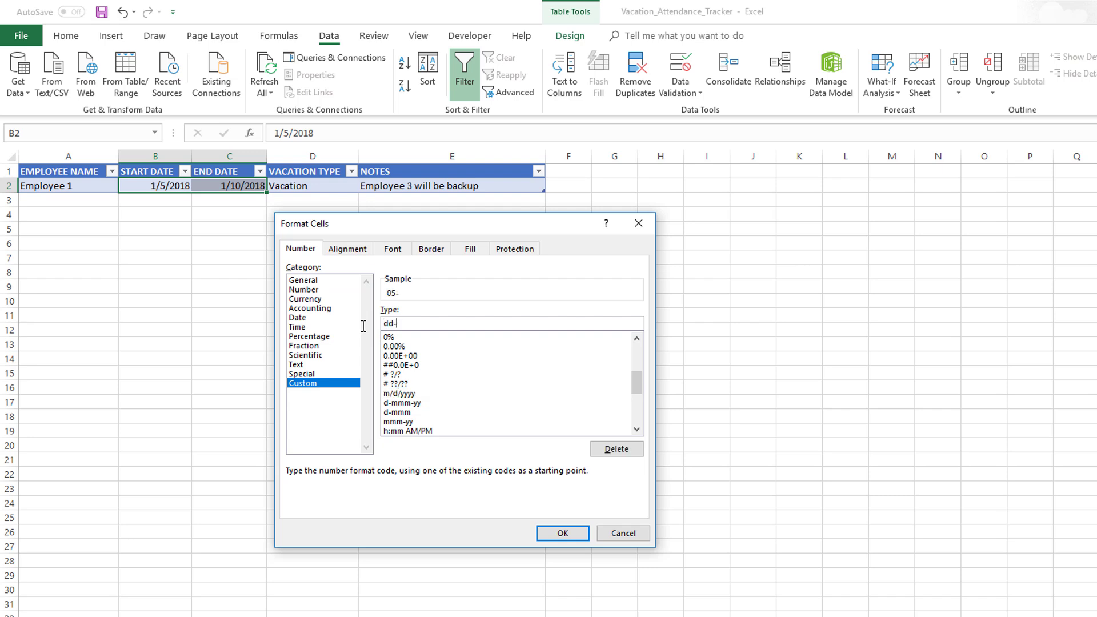
{"action": "type", "text": "mmm-yyyy"}
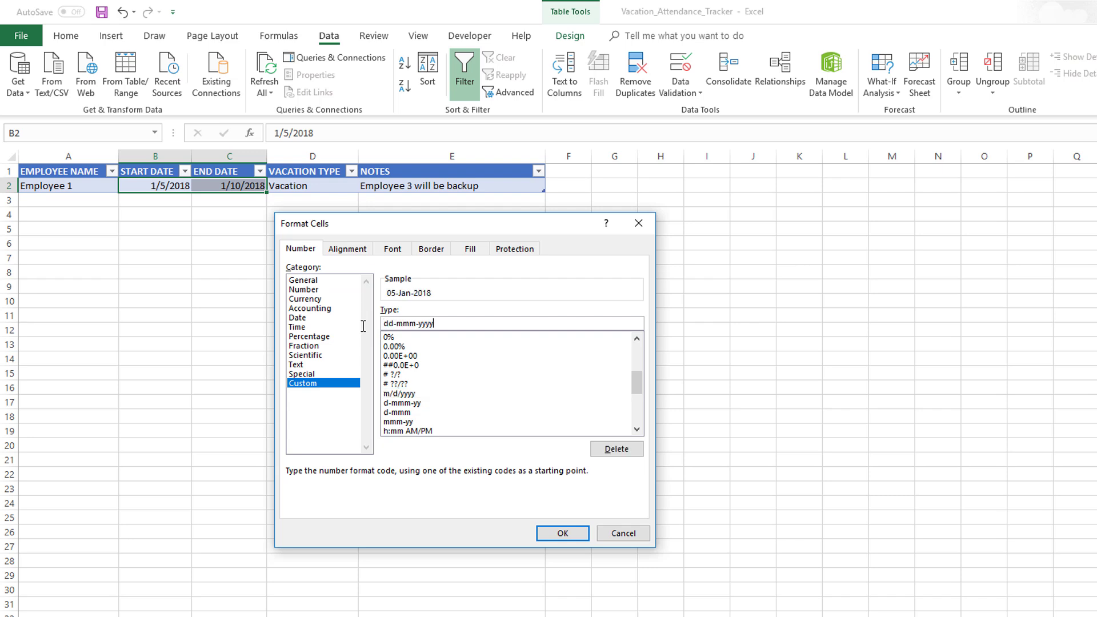
{"action": "left_click", "coordinate": [540, 537]}
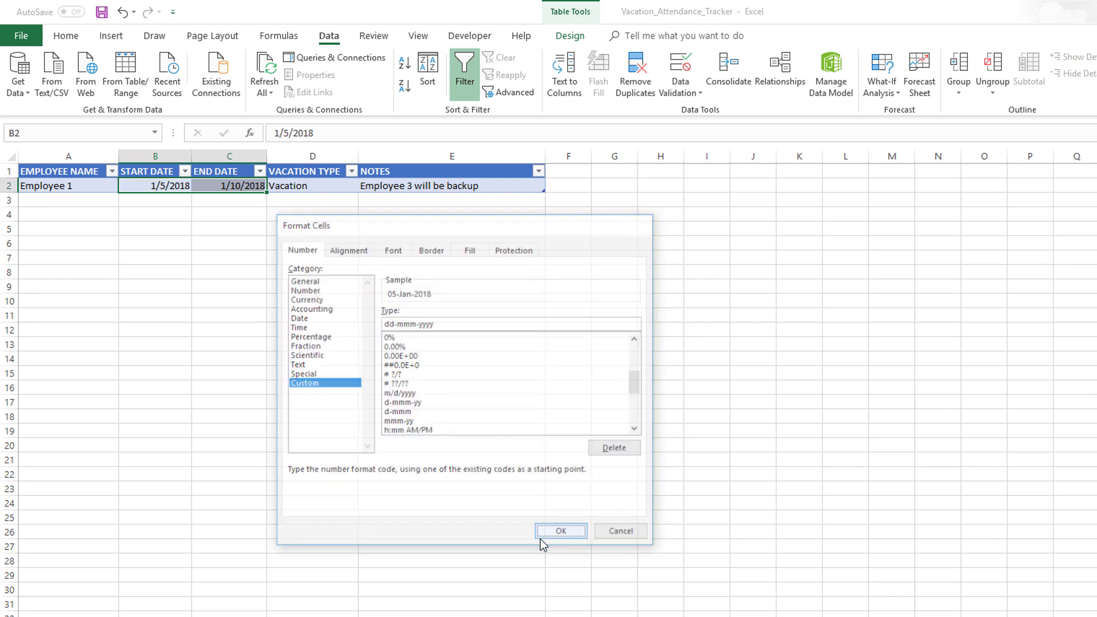
{"action": "left_click", "coordinate": [242, 210]}
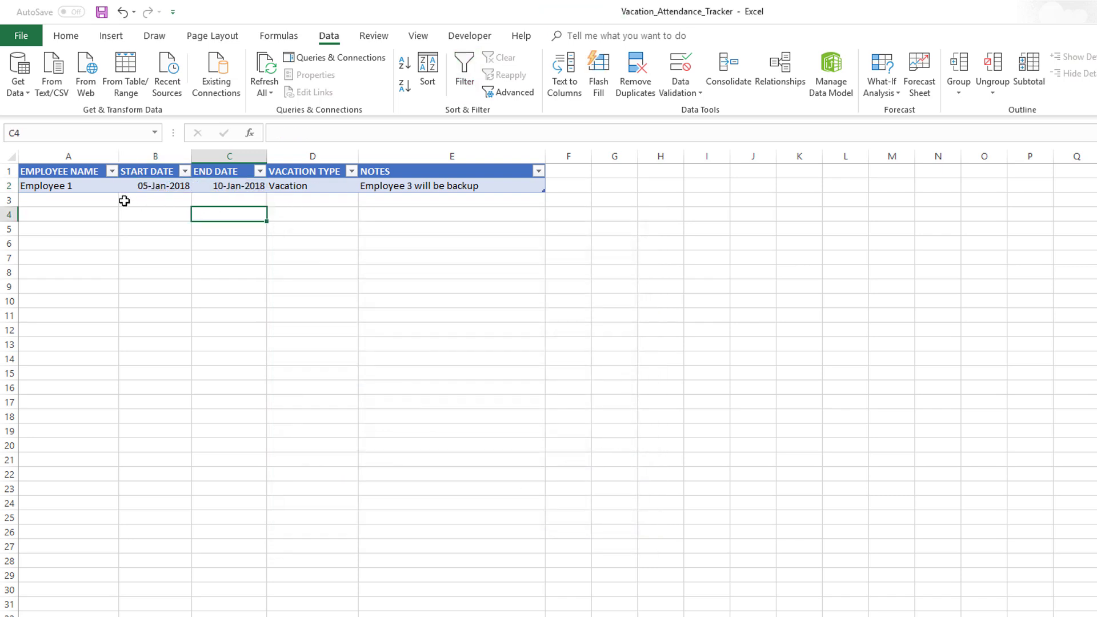
{"action": "left_click", "coordinate": [92, 205]}
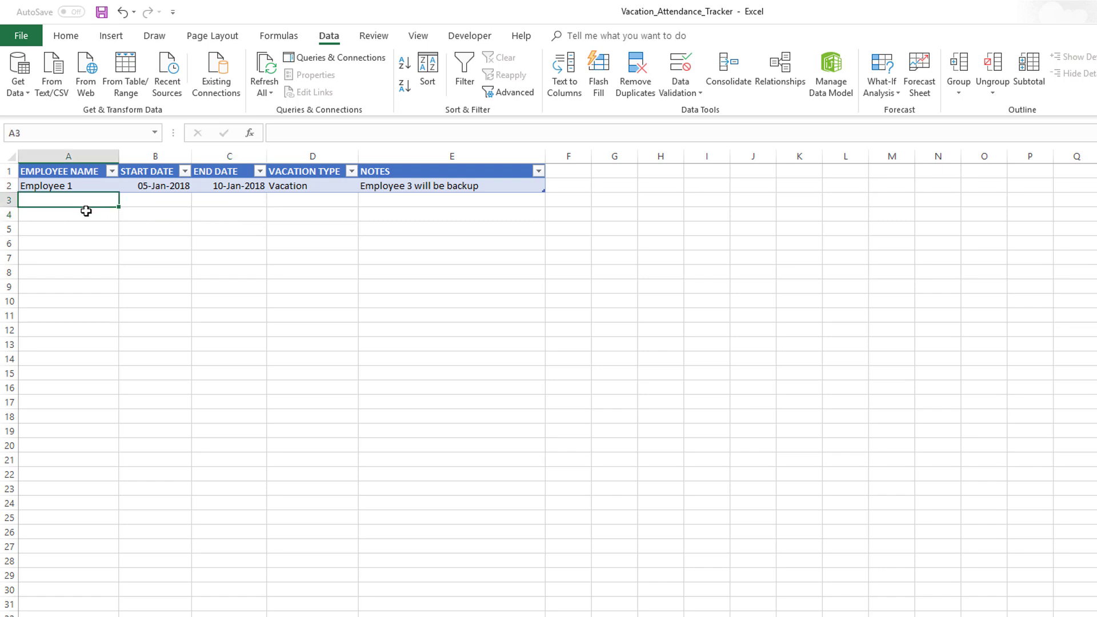
{"action": "type", "text": "Em"}
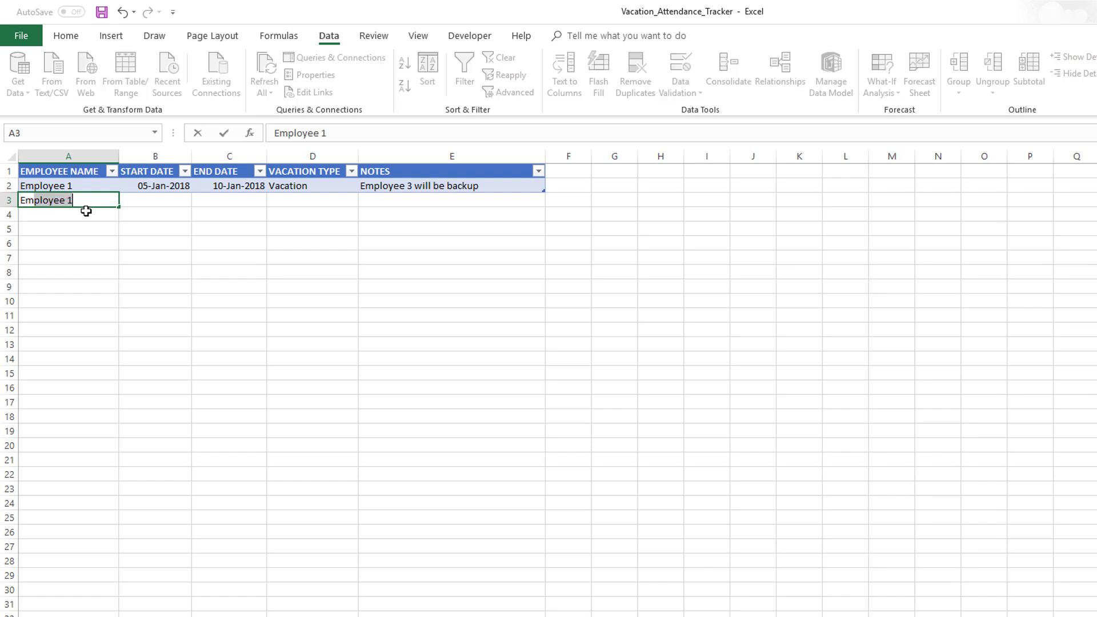
{"action": "key", "text": "BackSpace"}
{"action": "key", "text": "BackSpace"}
{"action": "key", "text": "BackSpace"}
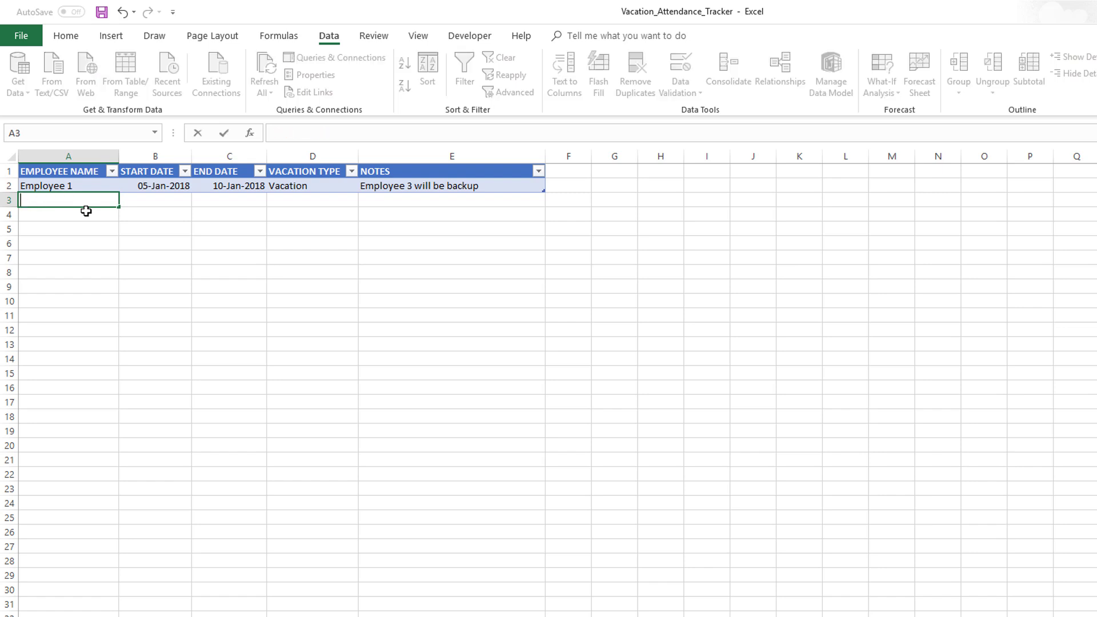
{"action": "left_click", "coordinate": [88, 226]}
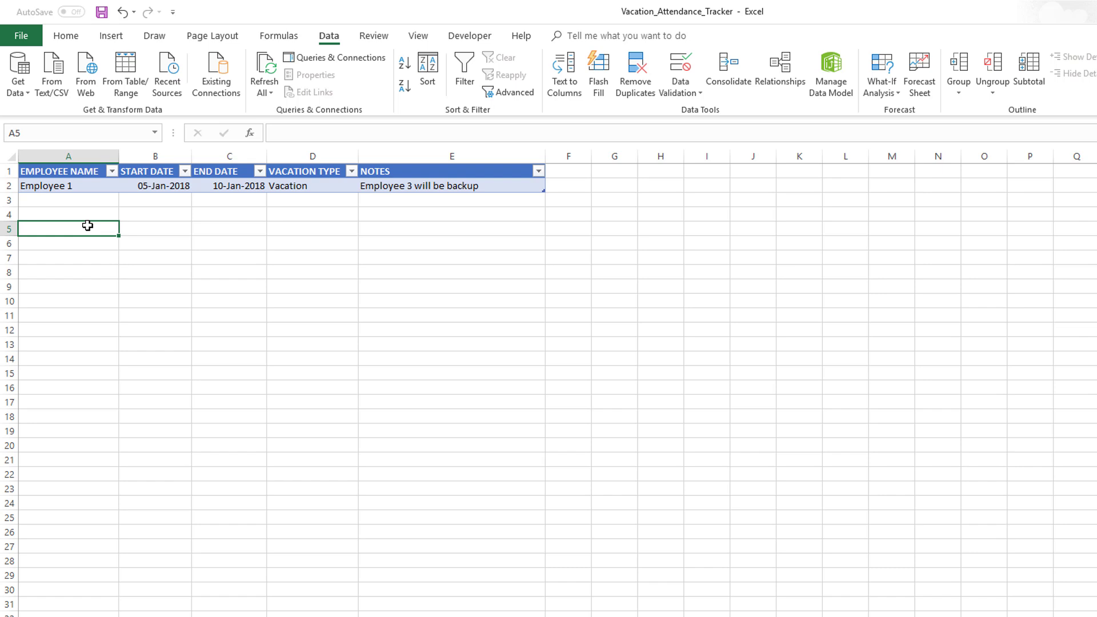
{"action": "left_click", "coordinate": [102, 199]}
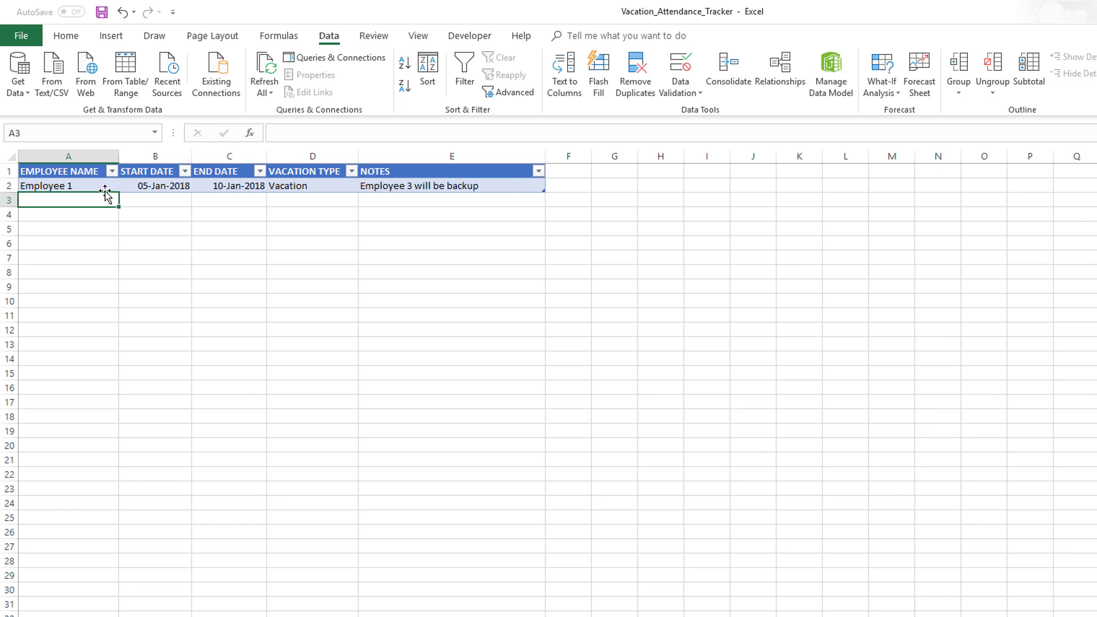
Extend the vacation table down to row 14.
{"action": "left_click", "coordinate": [103, 188]}
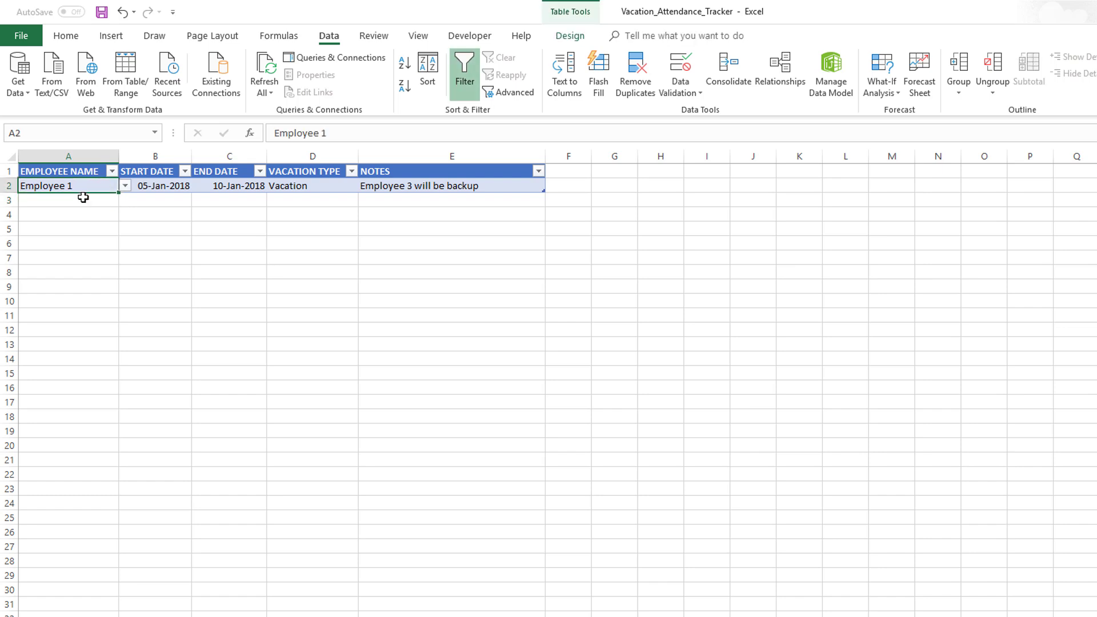
{"action": "left_click", "coordinate": [107, 210]}
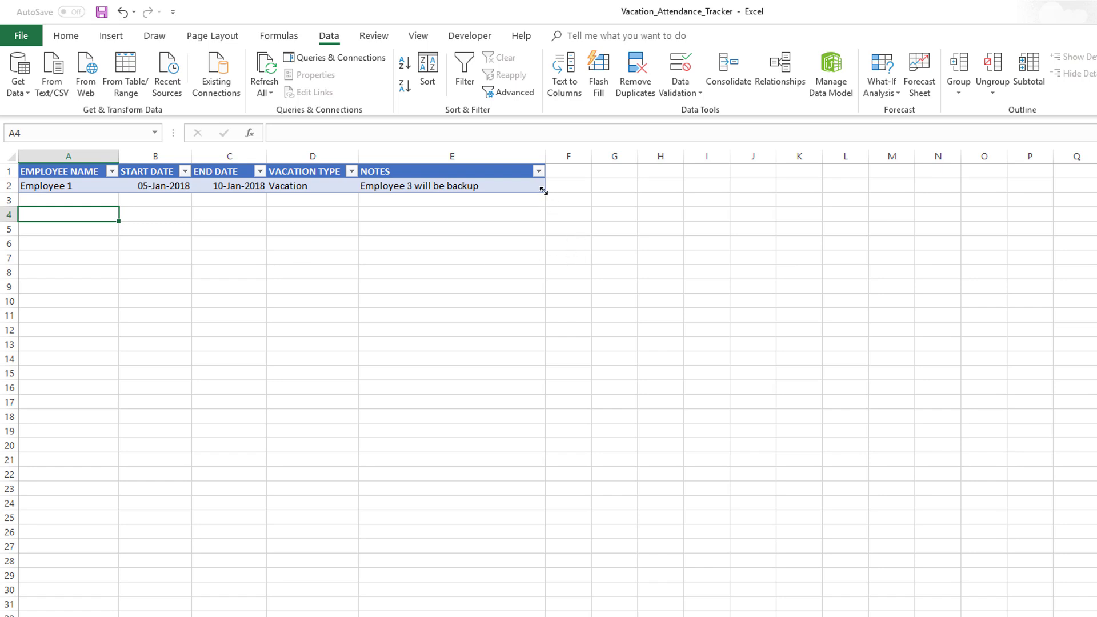
{"action": "mouse_move", "coordinate": [544, 192]}
{"action": "left_mouse_down"}
{"action": "mouse_move", "coordinate": [529, 315]}
{"action": "mouse_move", "coordinate": [535, 197]}
{"action": "left_mouse_up"}
{"action": "left_click_drag", "start_coordinate": [543, 189], "coordinate": [543, 364]}
{"action": "left_click", "coordinate": [661, 316]}
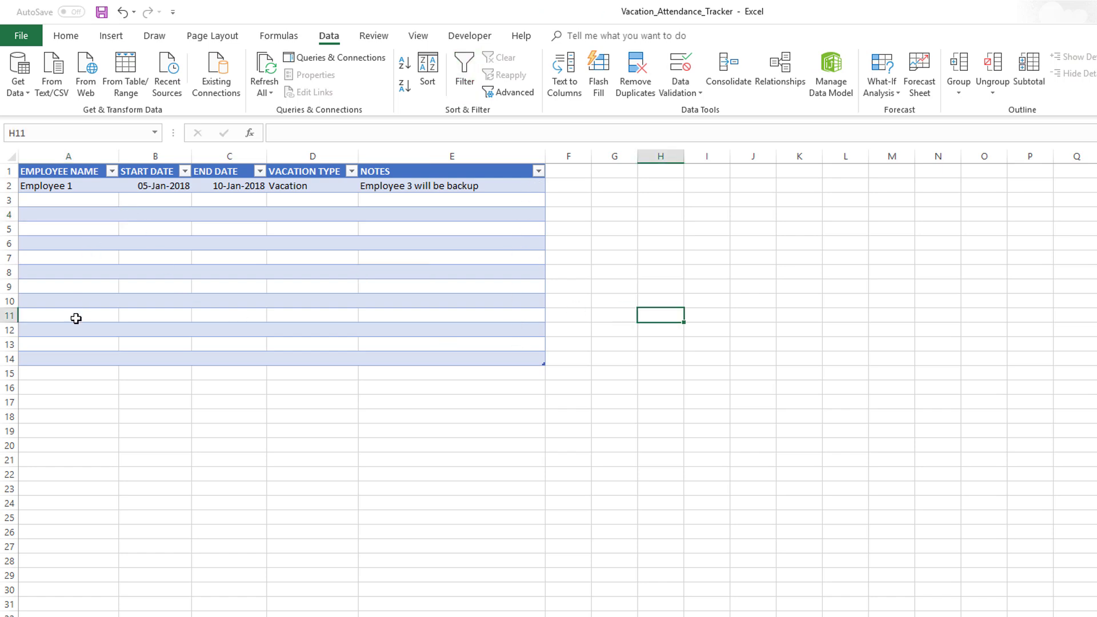
Check that the employee and vacation type validation lists are available in cells A3 and D3 of the extended table.
{"action": "left_click", "coordinate": [91, 200]}
{"action": "left_click", "coordinate": [125, 201]}
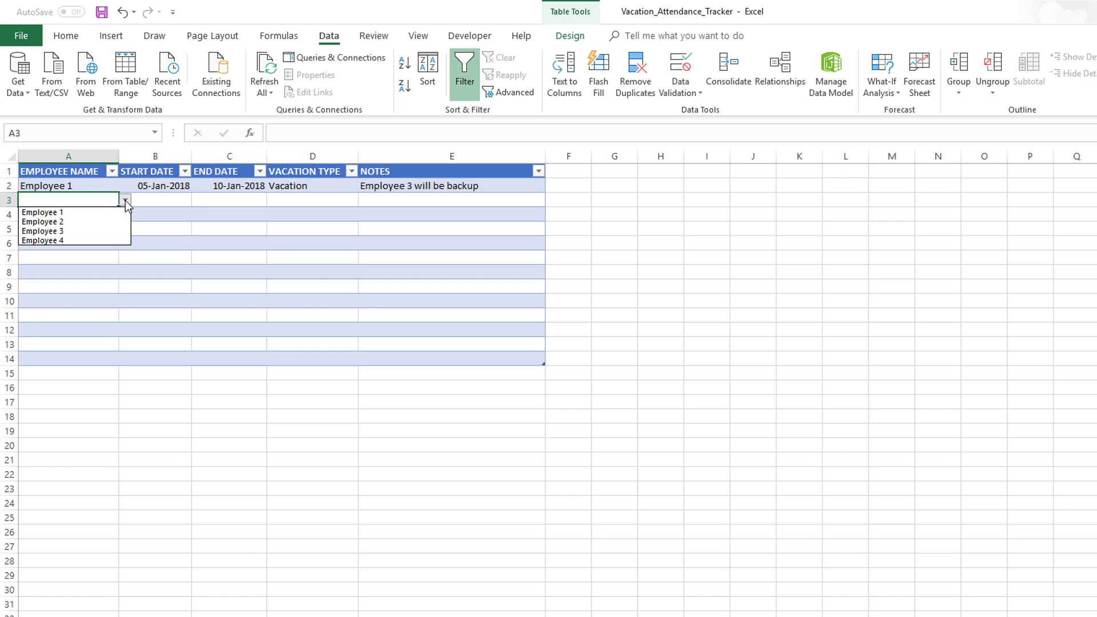
{"action": "left_click", "coordinate": [125, 201]}
{"action": "left_click", "coordinate": [314, 201]}
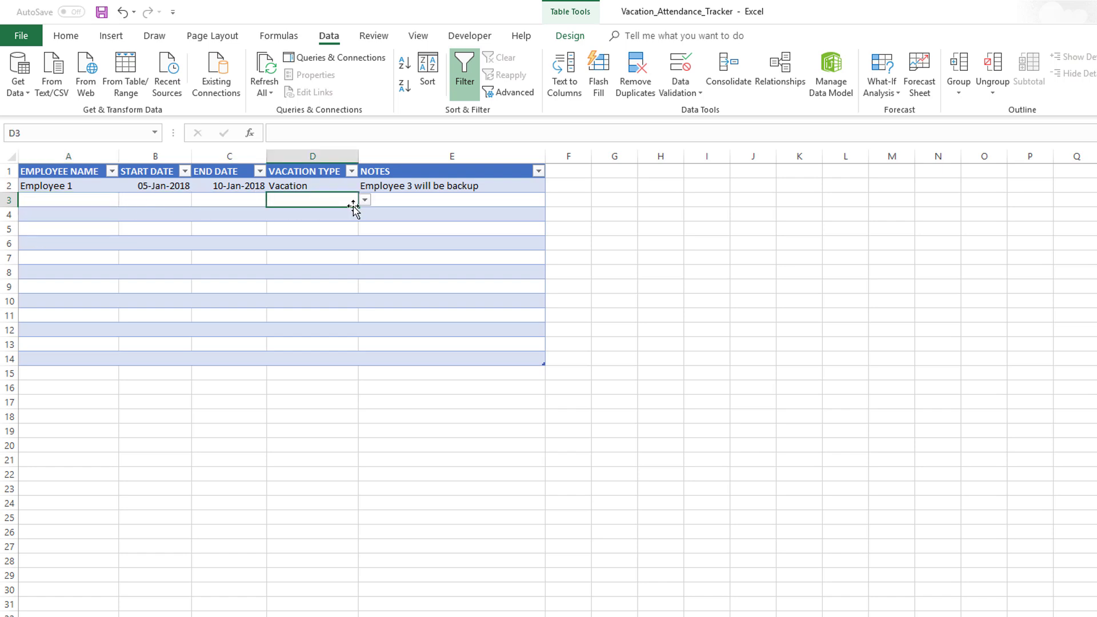
{"action": "left_click", "coordinate": [365, 200]}
{"action": "left_click", "coordinate": [366, 200]}
{"action": "left_click", "coordinate": [101, 205]}
{"action": "left_click", "coordinate": [124, 201]}
{"action": "left_click", "coordinate": [120, 203]}
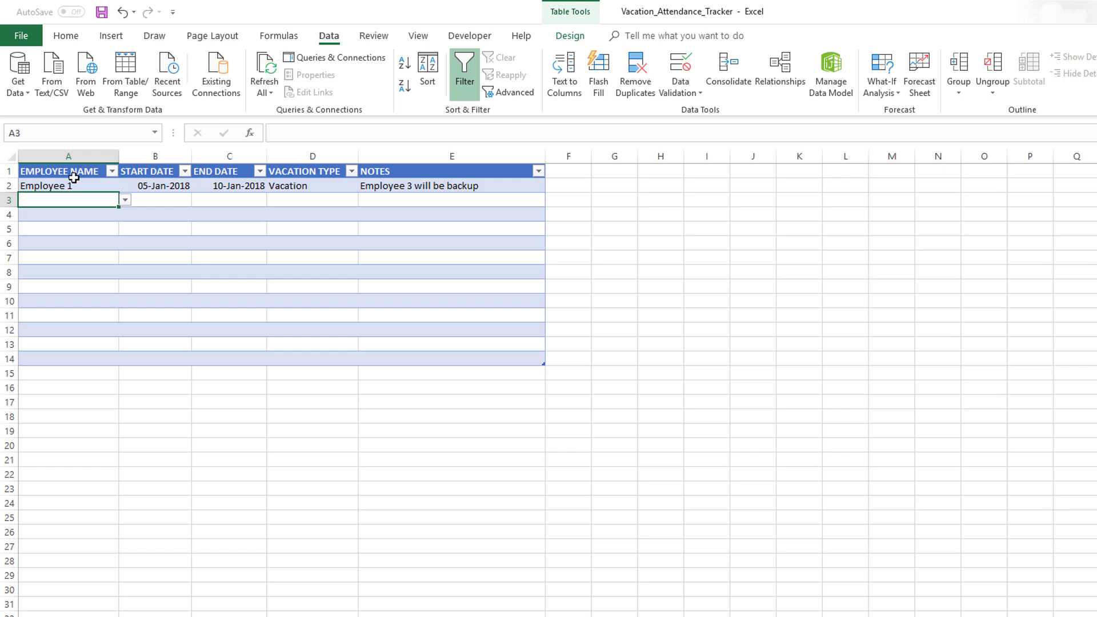
Enter Employee 2 in cell A15, directly below the last table row.
{"action": "left_click", "coordinate": [91, 376]}
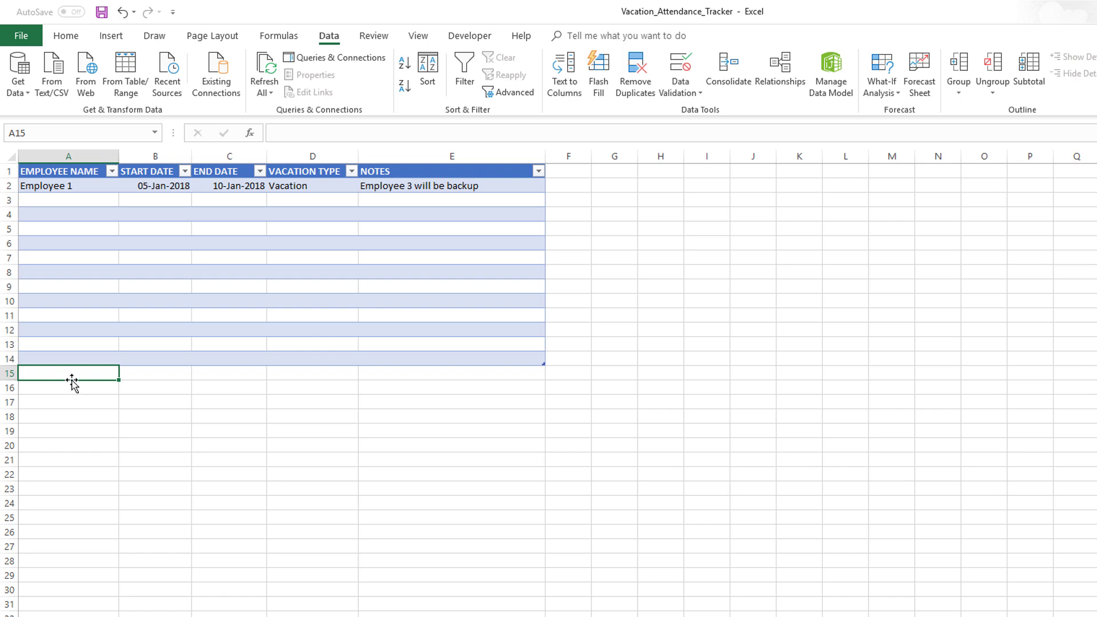
{"action": "type", "text": "Employee 1"}
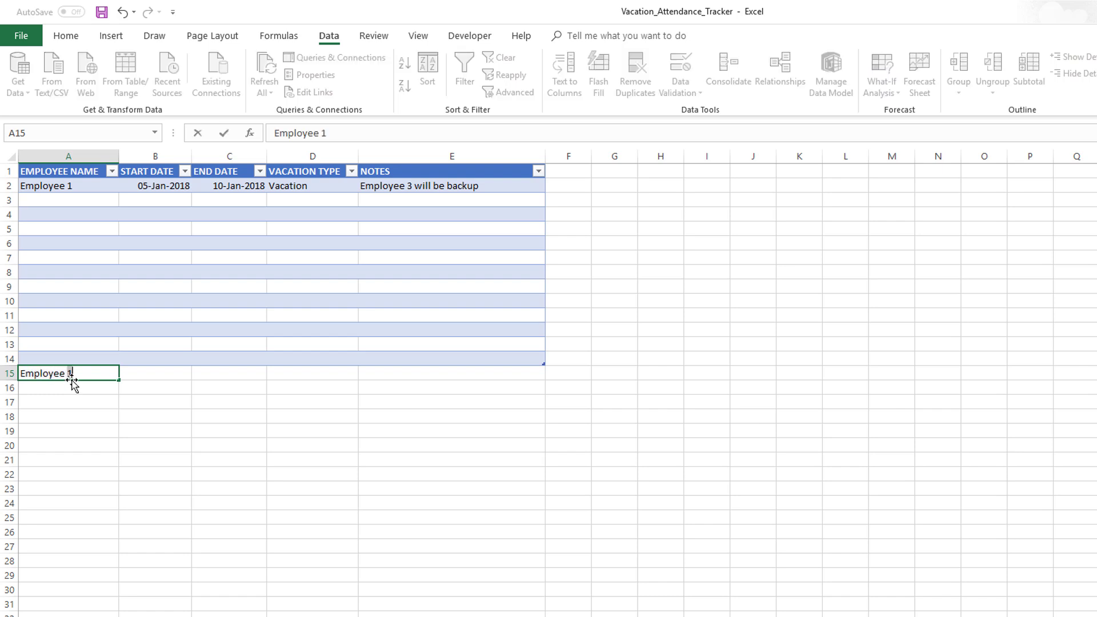
{"action": "key", "text": "BackSpace"}
{"action": "key", "text": "BackSpace"}
{"action": "type", "text": "2"}
{"action": "key", "text": "Return"}
Check the vacation type validation list in cell D15 of the added row.
{"action": "left_click", "coordinate": [277, 424]}
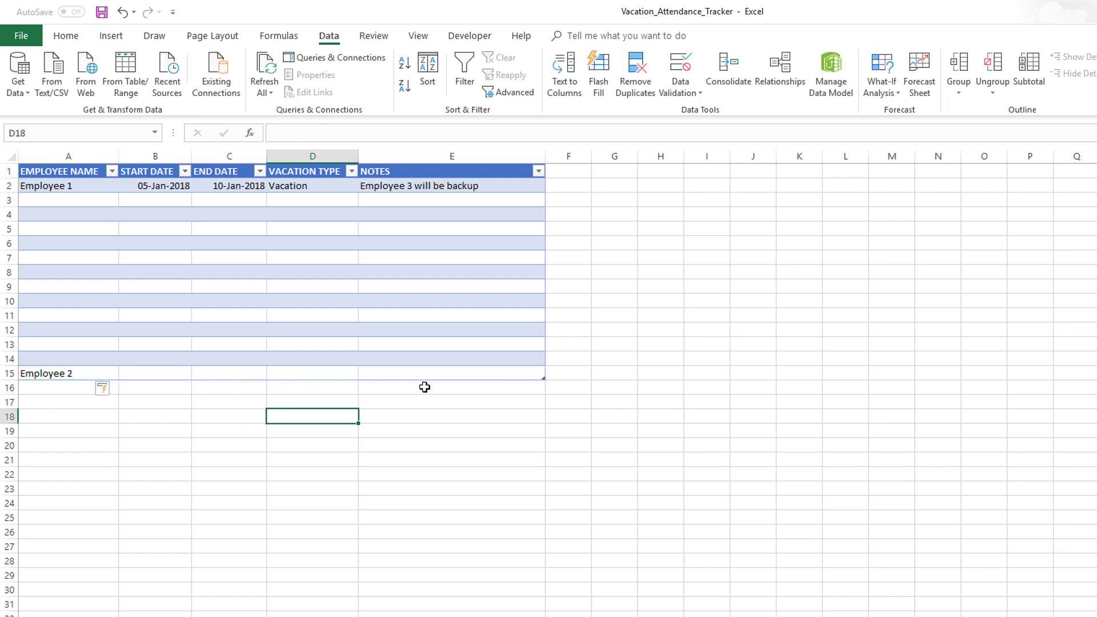
{"action": "left_click", "coordinate": [184, 371]}
{"action": "left_click", "coordinate": [323, 374]}
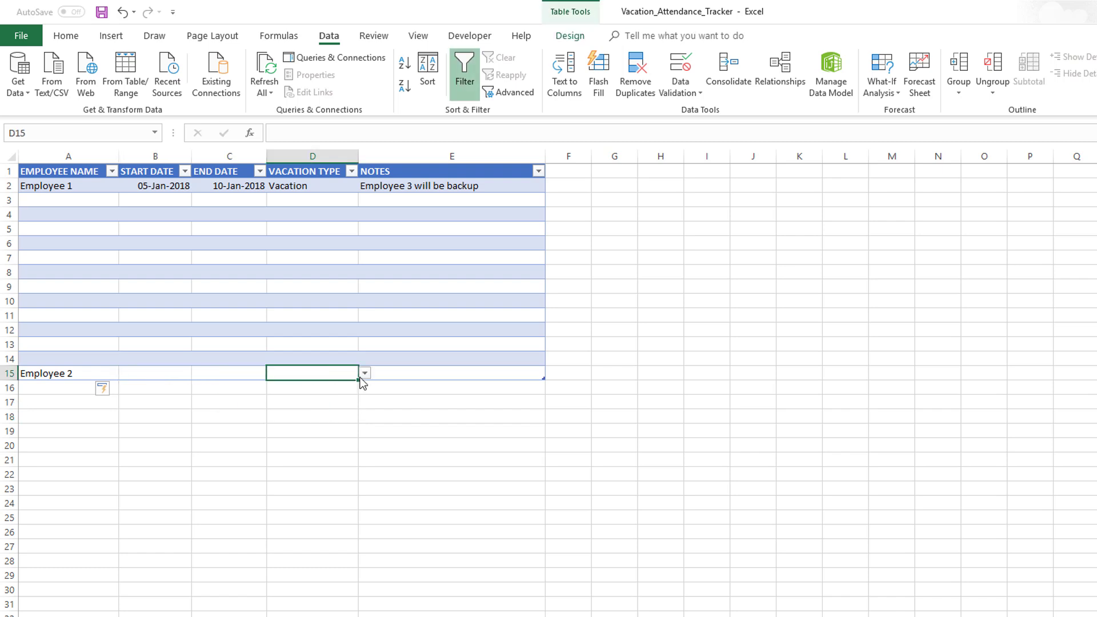
{"action": "left_click", "coordinate": [364, 373]}
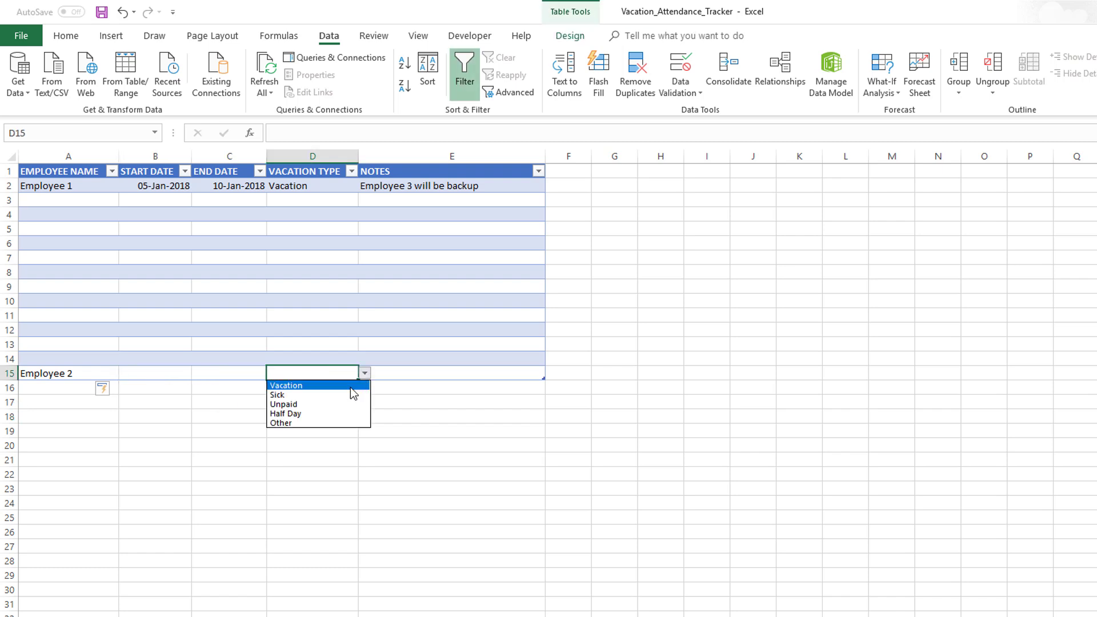
{"action": "left_click", "coordinate": [363, 374]}
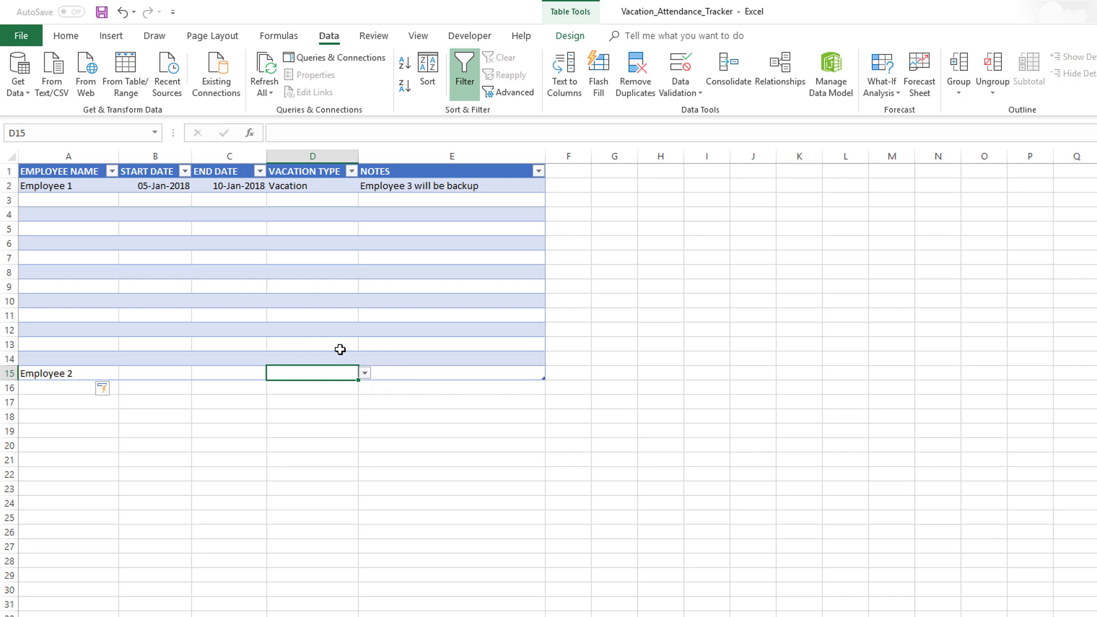
{"action": "left_click", "coordinate": [365, 373]}
{"action": "left_click", "coordinate": [364, 374]}
Extend the vacation table from row 15 to beyond row 31.
{"action": "left_click", "coordinate": [45, 393]}
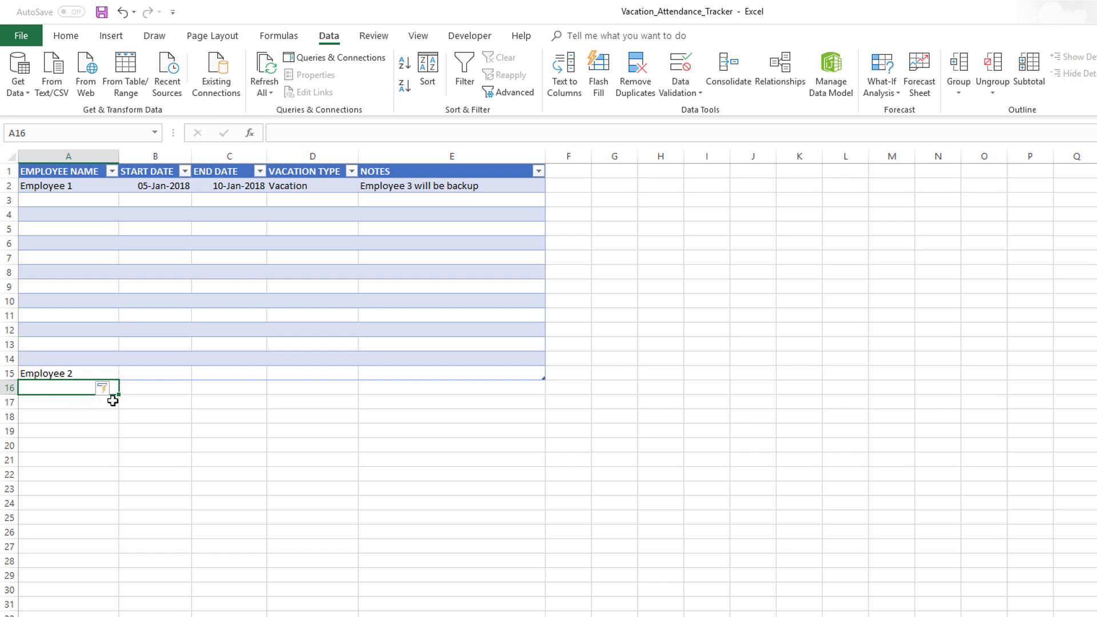
{"action": "left_click", "coordinate": [139, 415]}
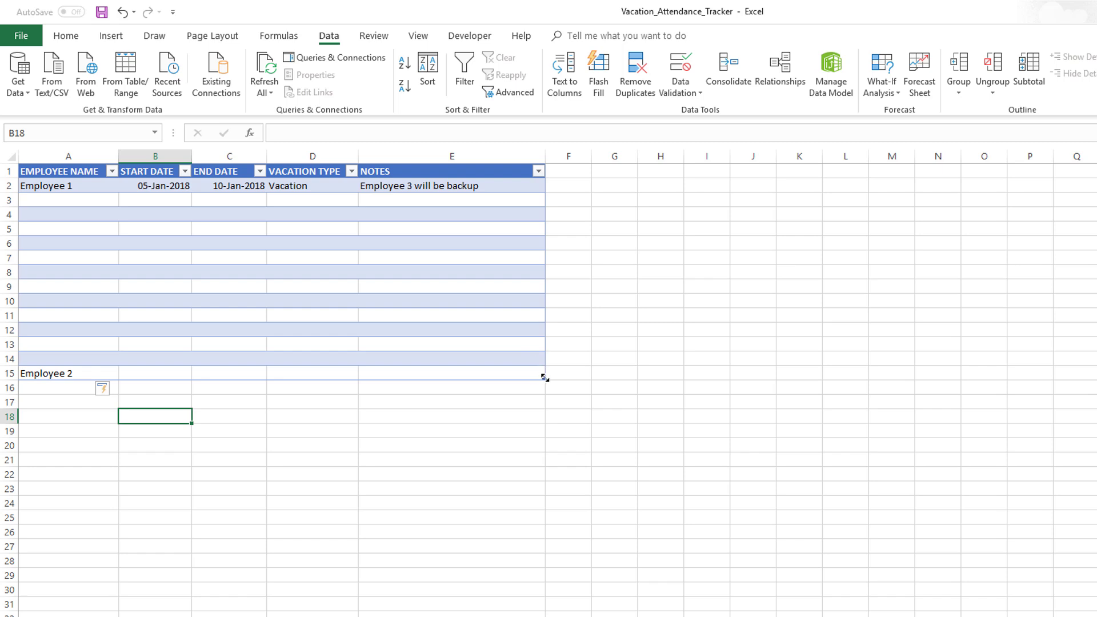
{"action": "left_click_drag", "start_coordinate": [543, 377], "coordinate": [542, 610]}
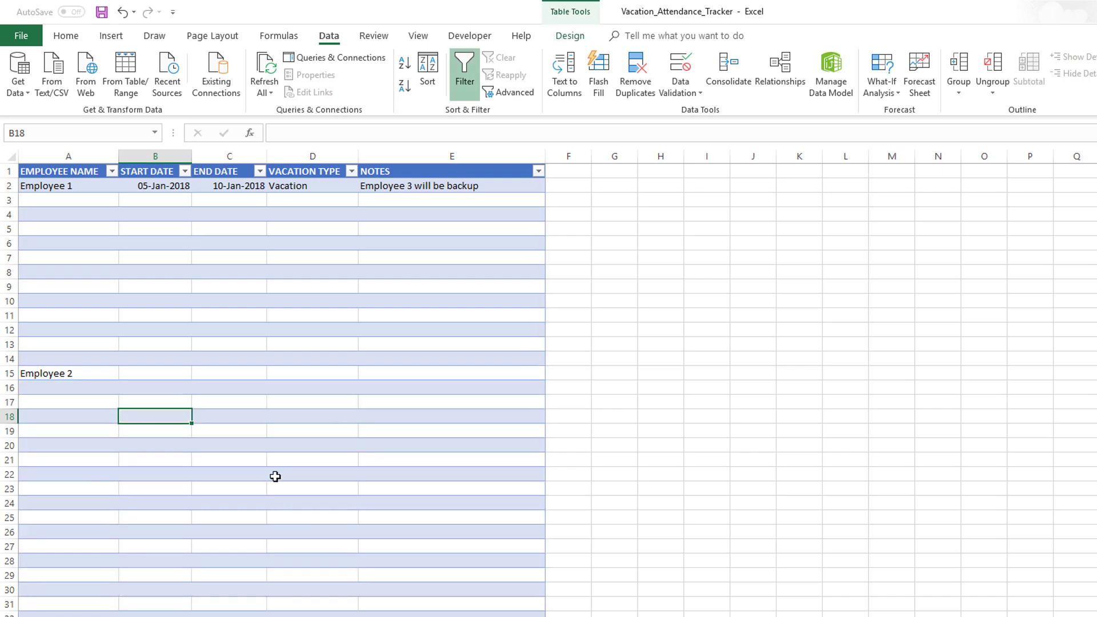
Delete all table rows from row 4 downward.
{"action": "left_click", "coordinate": [104, 363]}
{"action": "left_click", "coordinate": [105, 372]}
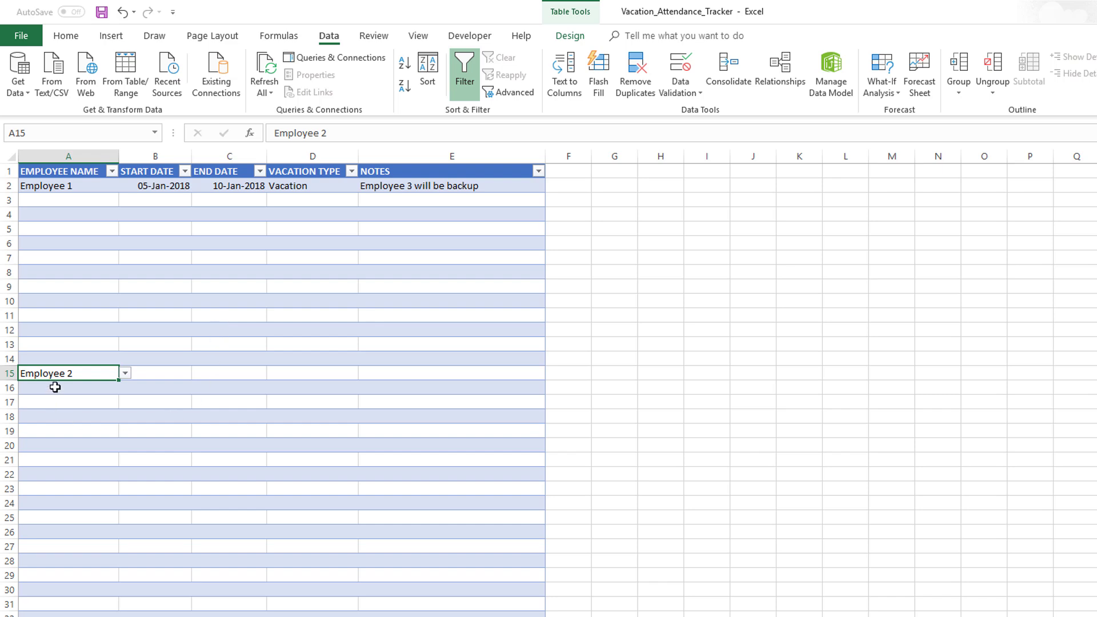
{"action": "left_click_drag", "start_coordinate": [71, 215], "coordinate": [75, 613]}
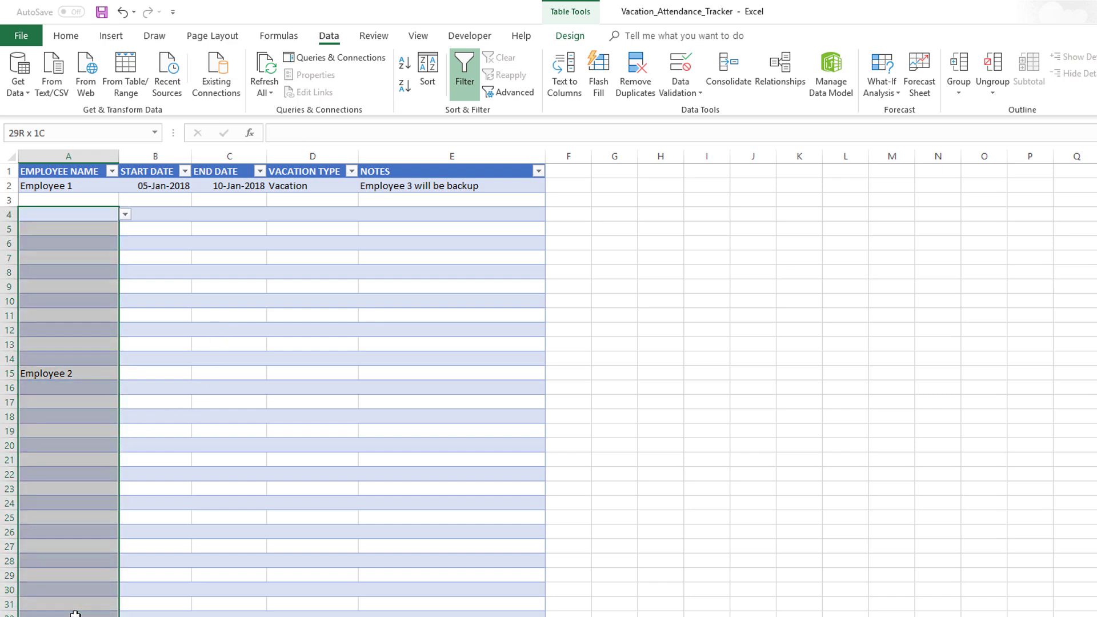
{"action": "right_click", "coordinate": [100, 282]}
{"action": "mouse_move", "coordinate": [140, 437]}
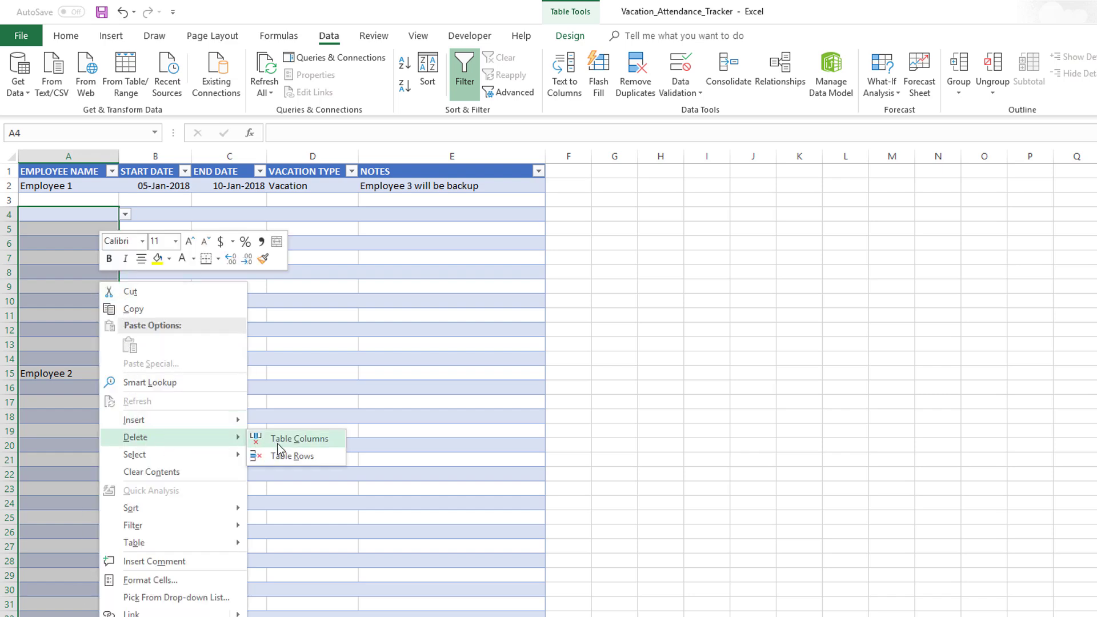
{"action": "left_click", "coordinate": [283, 455]}
{"action": "left_click", "coordinate": [383, 361]}
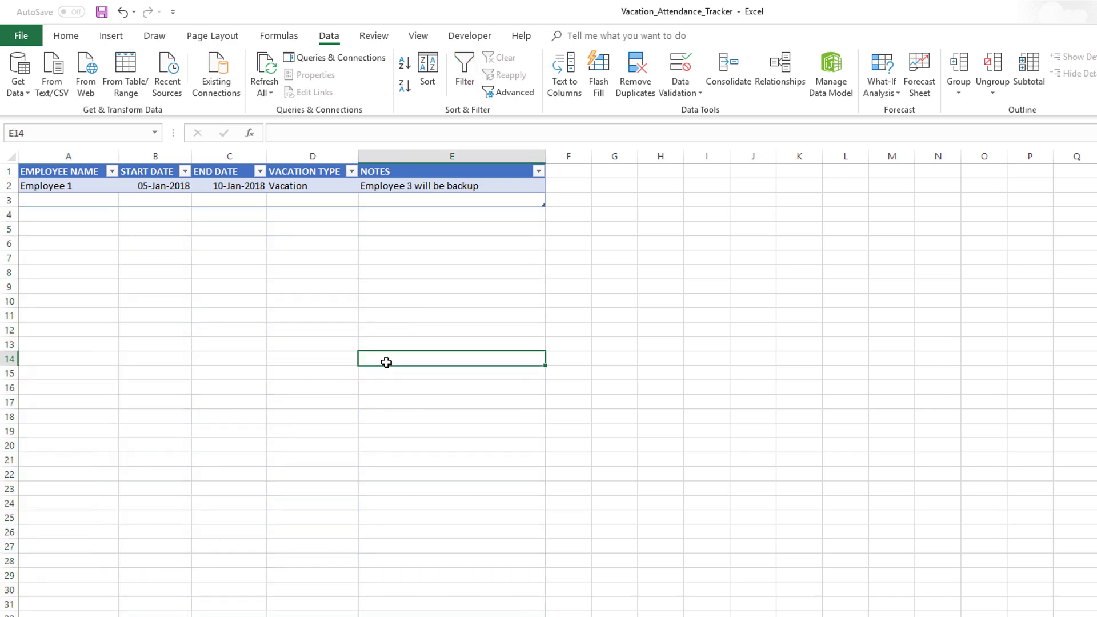
Choose Employee 2 from the validation list in cell A3.
{"action": "left_click", "coordinate": [107, 200]}
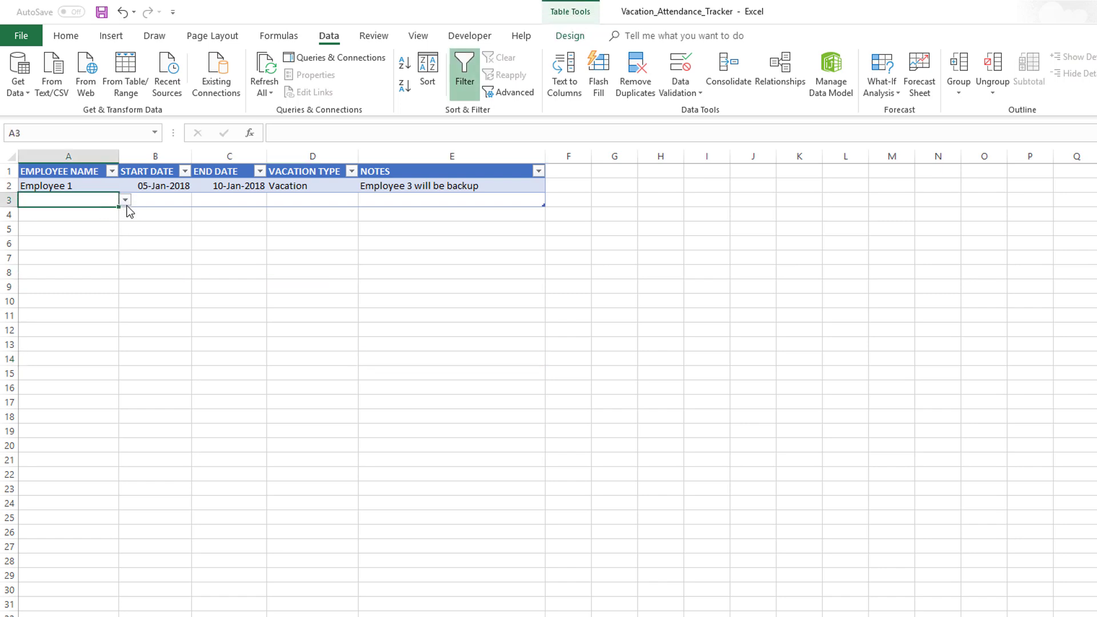
{"action": "left_click", "coordinate": [125, 200]}
{"action": "left_click", "coordinate": [86, 221]}
Enter the start date 7/10/2018 for Employee 2 in cell B3.
{"action": "left_click", "coordinate": [159, 199]}
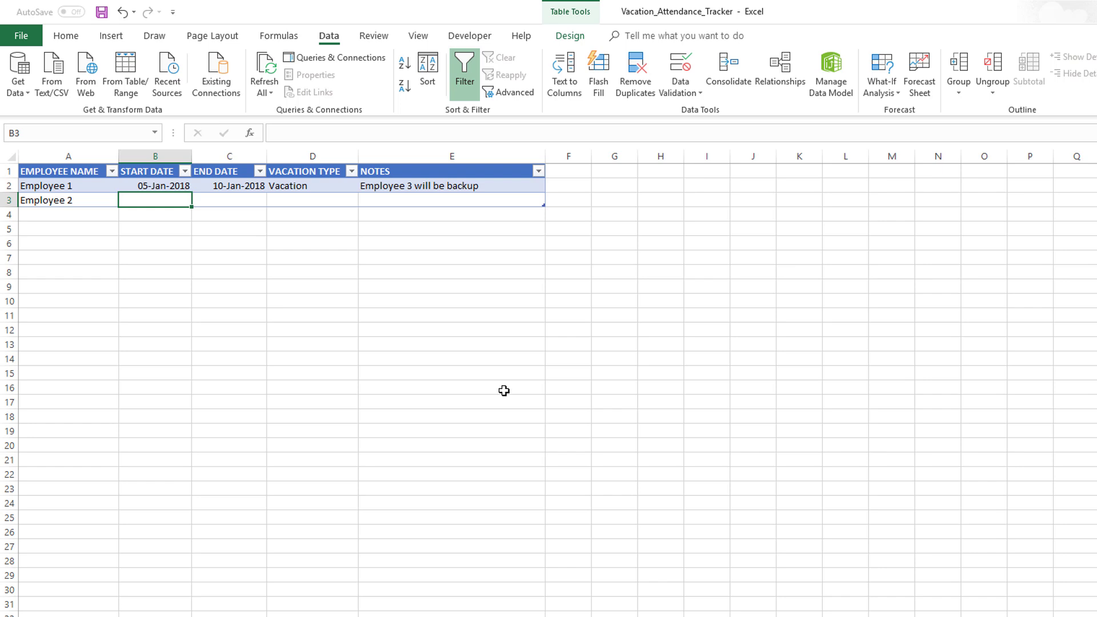
{"action": "type", "text": "710/201"}
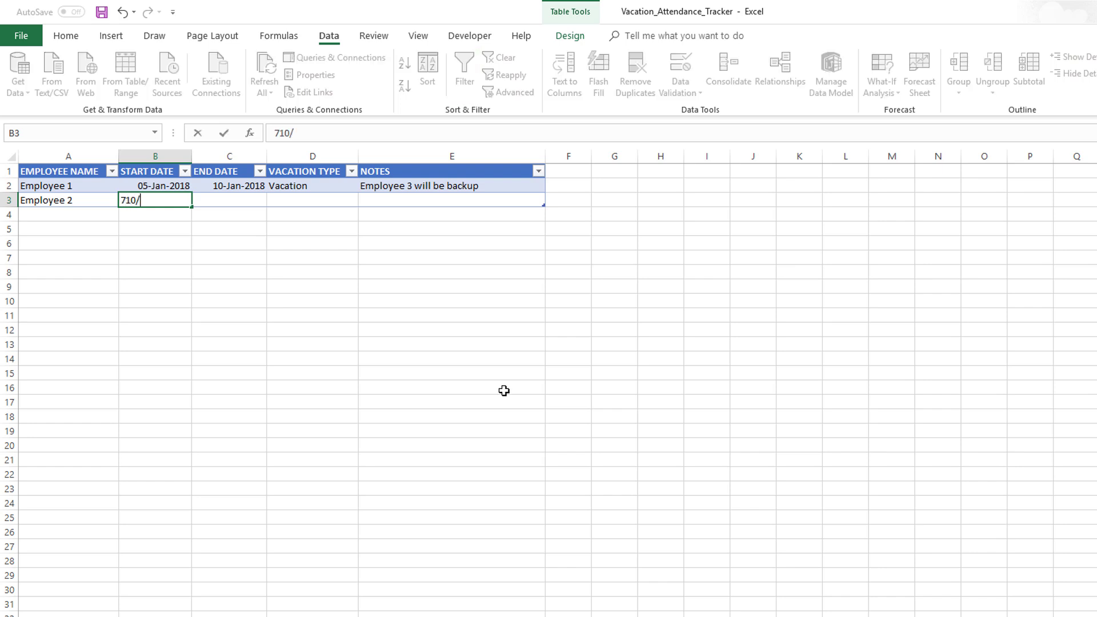
{"action": "key", "text": "BackSpace"}
{"action": "key", "text": "BackSpace"}
{"action": "key", "text": "BackSpace"}
{"action": "key", "text": "BackSpace"}
{"action": "key", "text": "BackSpace"}
{"action": "key", "text": "BackSpace"}
{"action": "type", "text": "/10/2018"}
{"action": "key", "text": "Tab"}
Enter the end date 7/11/2018 for Employee 2 in cell C3.
{"action": "type", "text": "1"}
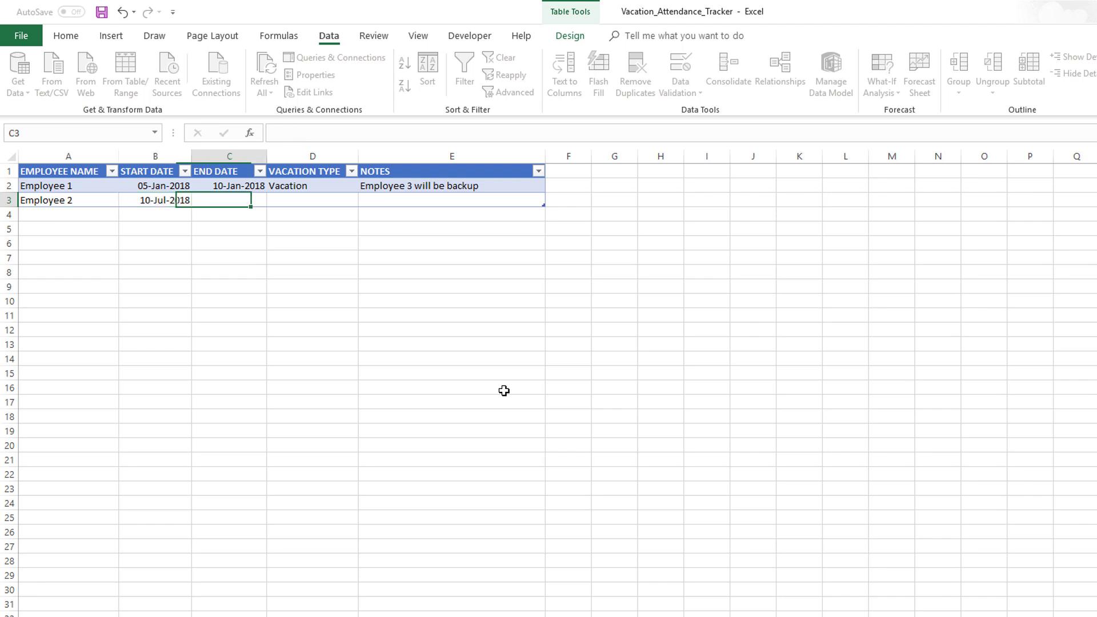
{"action": "type", "text": "1/"}
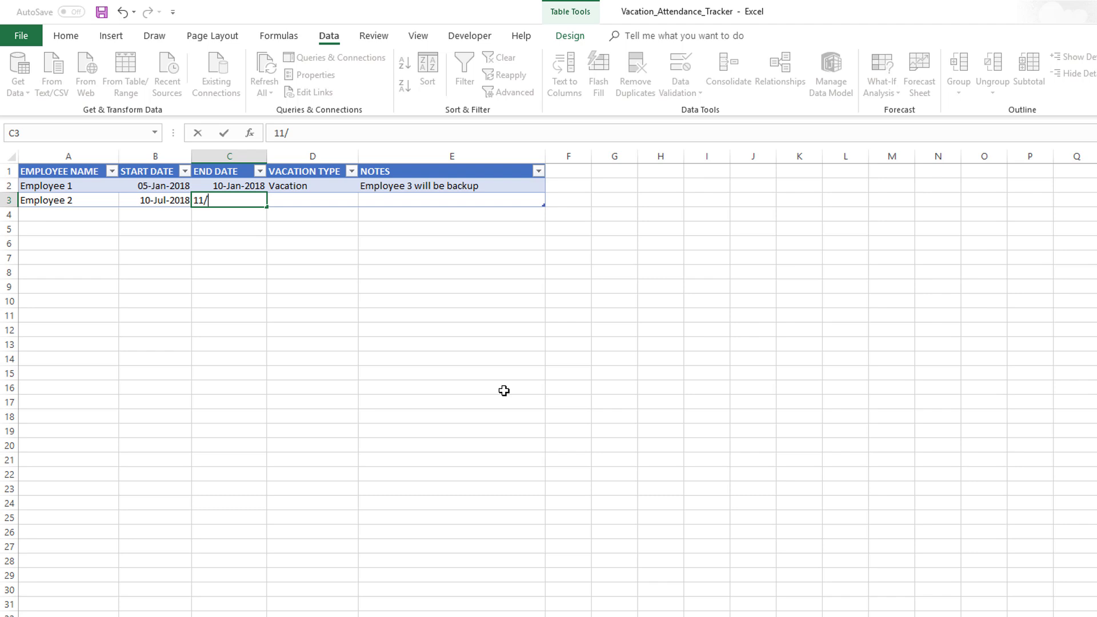
{"action": "key", "text": "BackSpace"}
{"action": "key", "text": "BackSpace"}
{"action": "key", "text": "BackSpace"}
{"action": "type", "text": "7/11/2018"}
{"action": "key", "text": "Tab"}
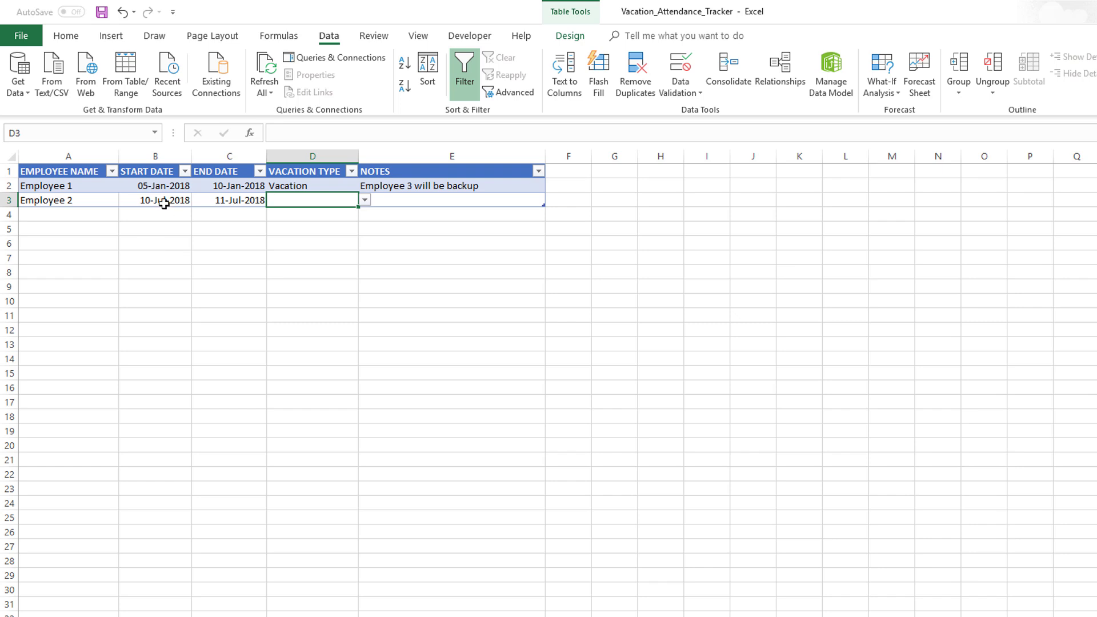
Choose Sick from the validation list in cell D3 and leave the note empty.
{"action": "left_click", "coordinate": [364, 200]}
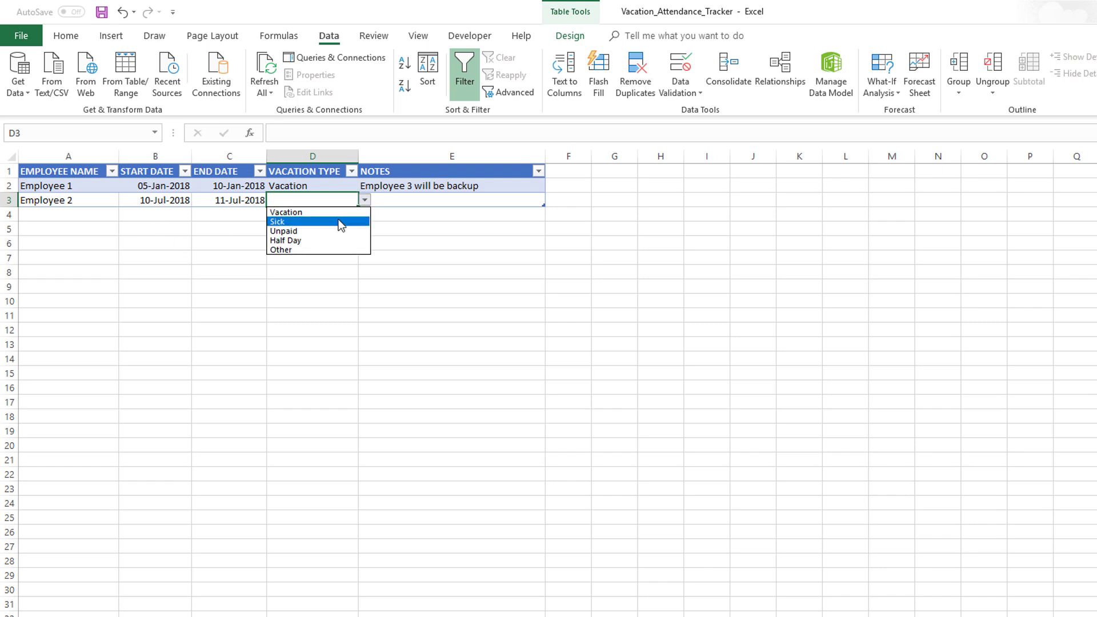
{"action": "left_click", "coordinate": [343, 220]}
{"action": "key", "text": "ctrl+a"}
{"action": "left_click", "coordinate": [407, 206]}
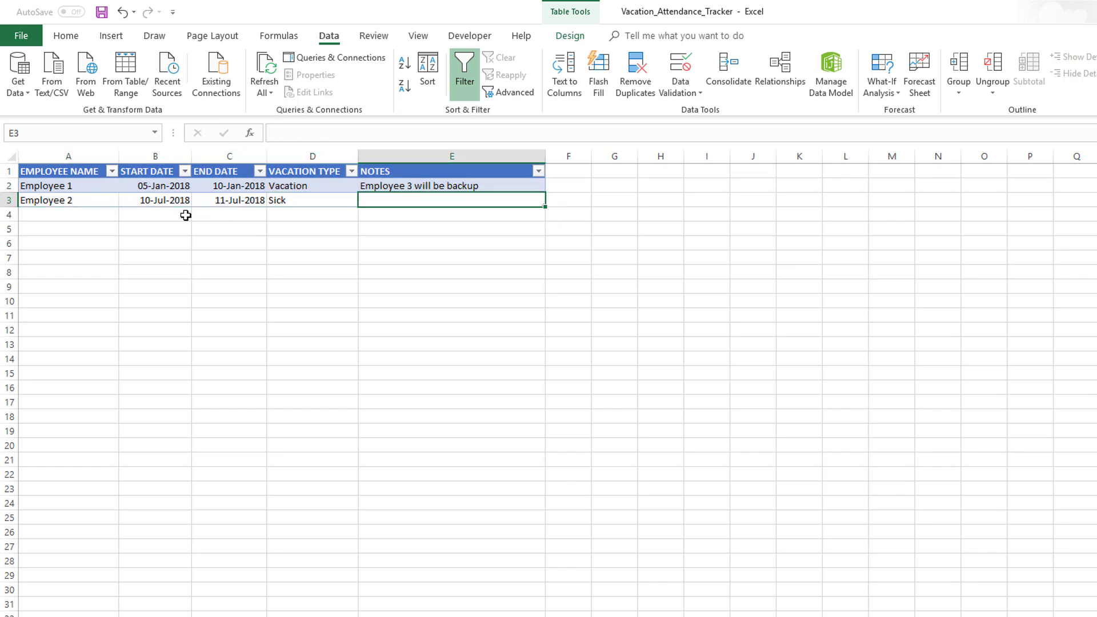
Add a table row by entering Employee 3 in cell A4.
{"action": "left_click", "coordinate": [87, 214]}
{"action": "type", "text": "Emplo"}
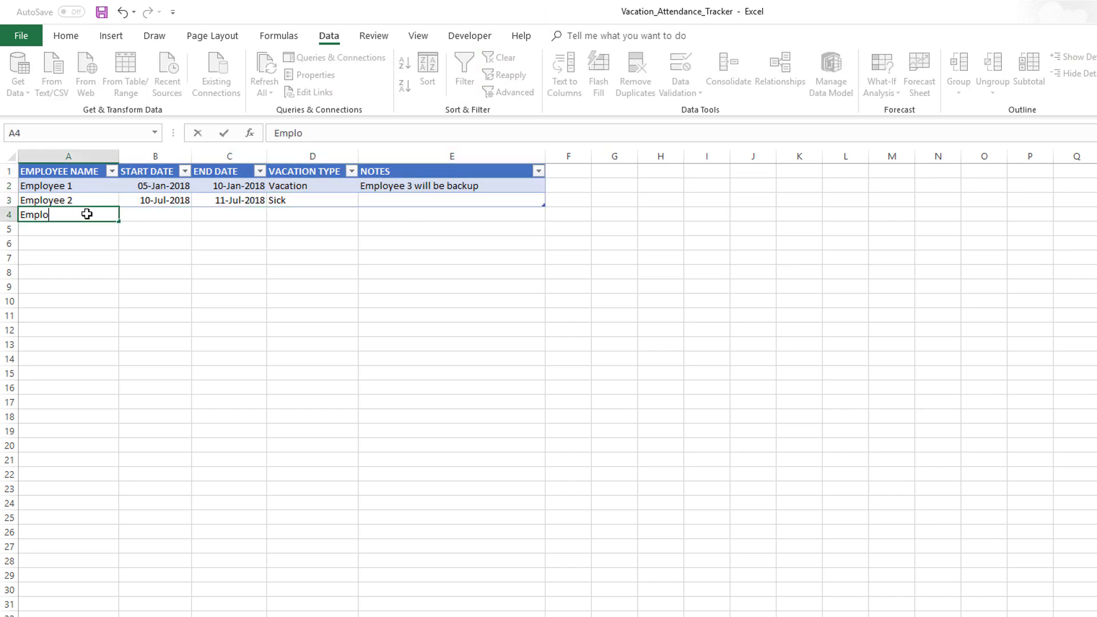
{"action": "type", "text": "yee 3"}
{"action": "key", "text": "Tab"}
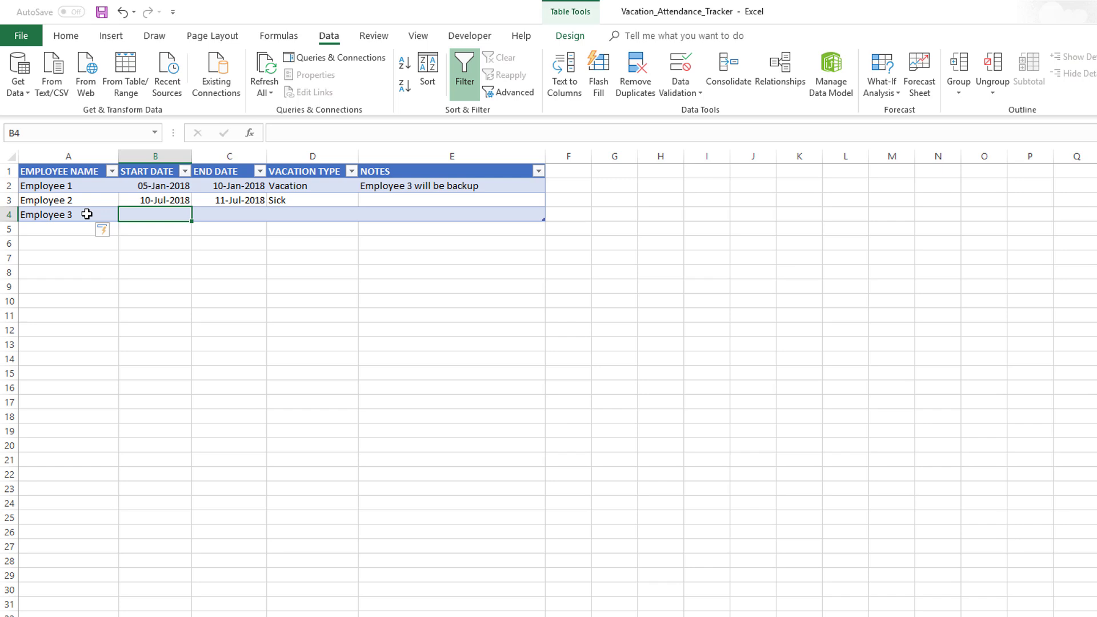
Enter the start date 6/5/2018 and the end date 6/12/2018 for Employee 3.
{"action": "type", "text": "6/5/2018"}
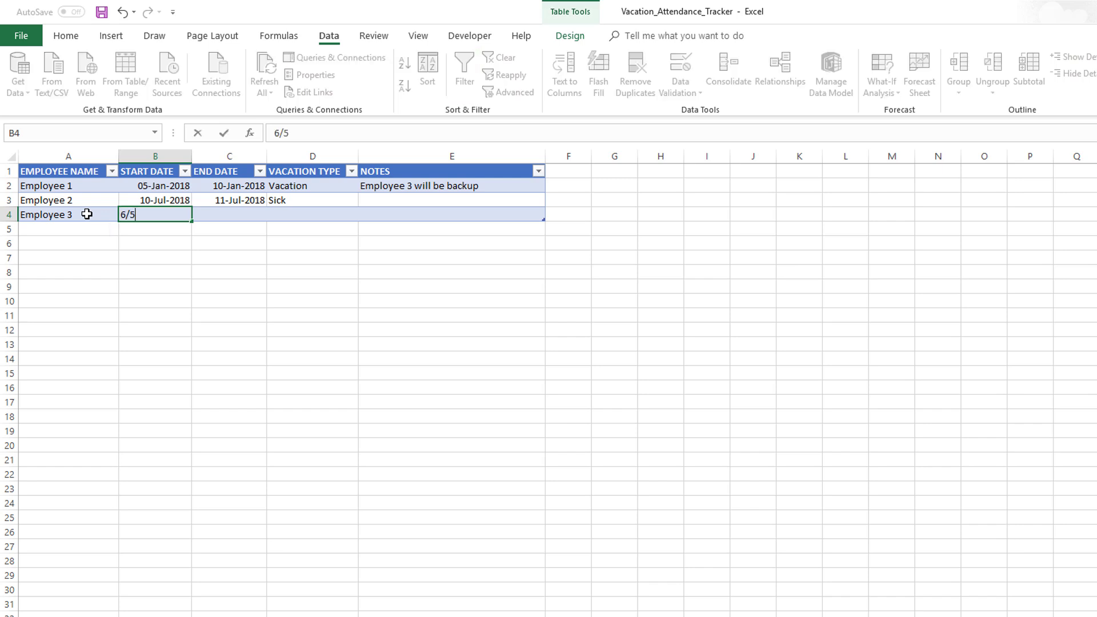
{"action": "key", "text": "Tab"}
{"action": "type", "text": "6/"}
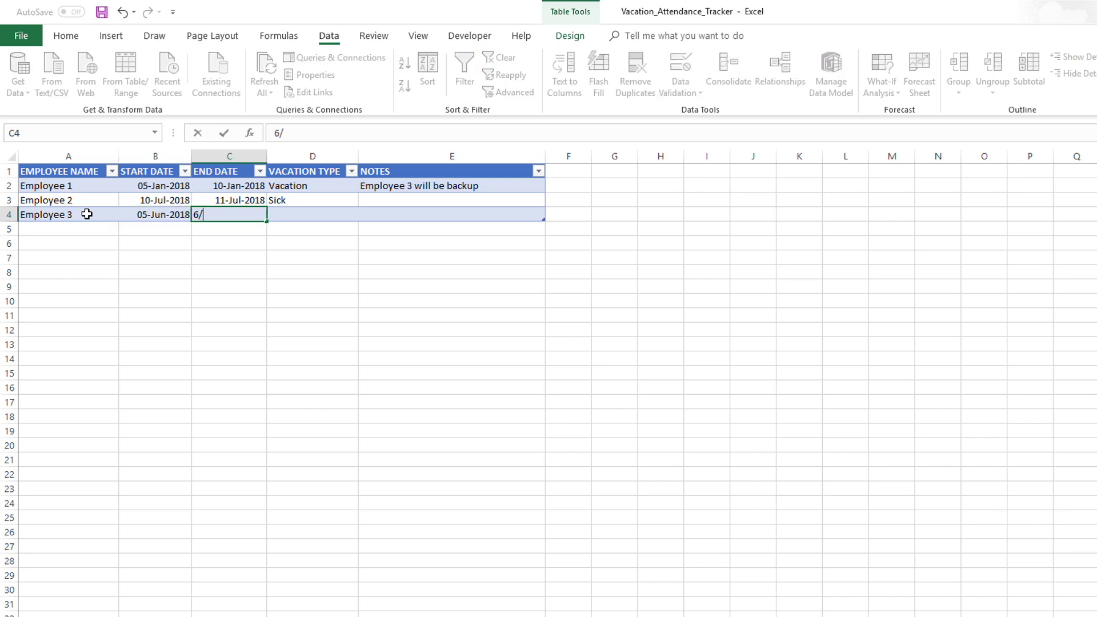
{"action": "type", "text": "12/2018"}
{"action": "key", "text": "Tab"}
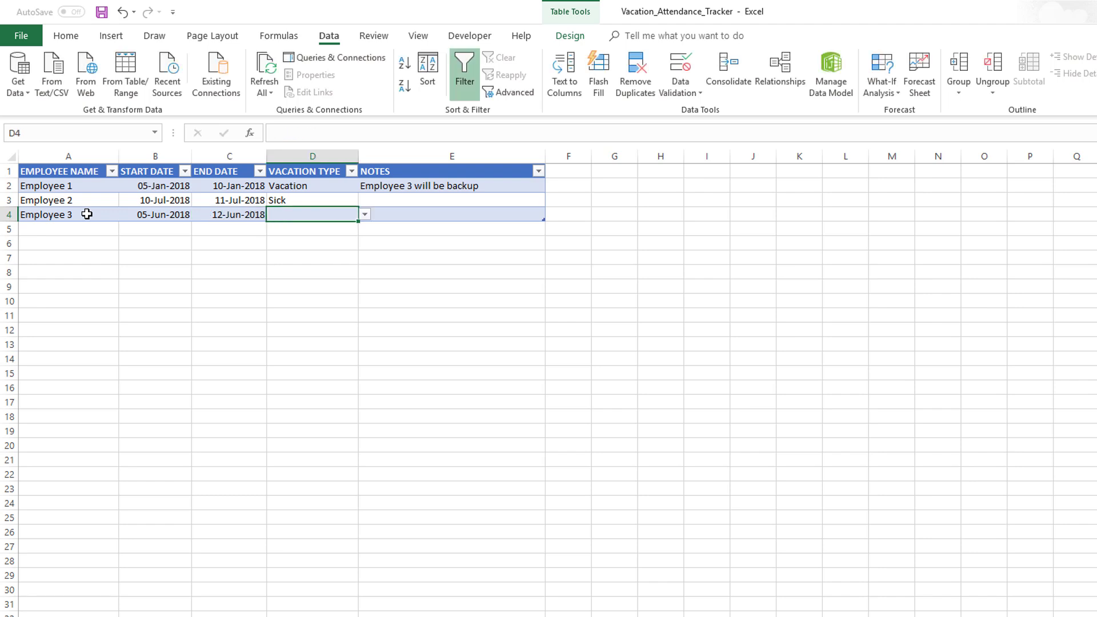
Choose Vacation from the validation list in cell D4.
{"action": "left_click", "coordinate": [364, 215]}
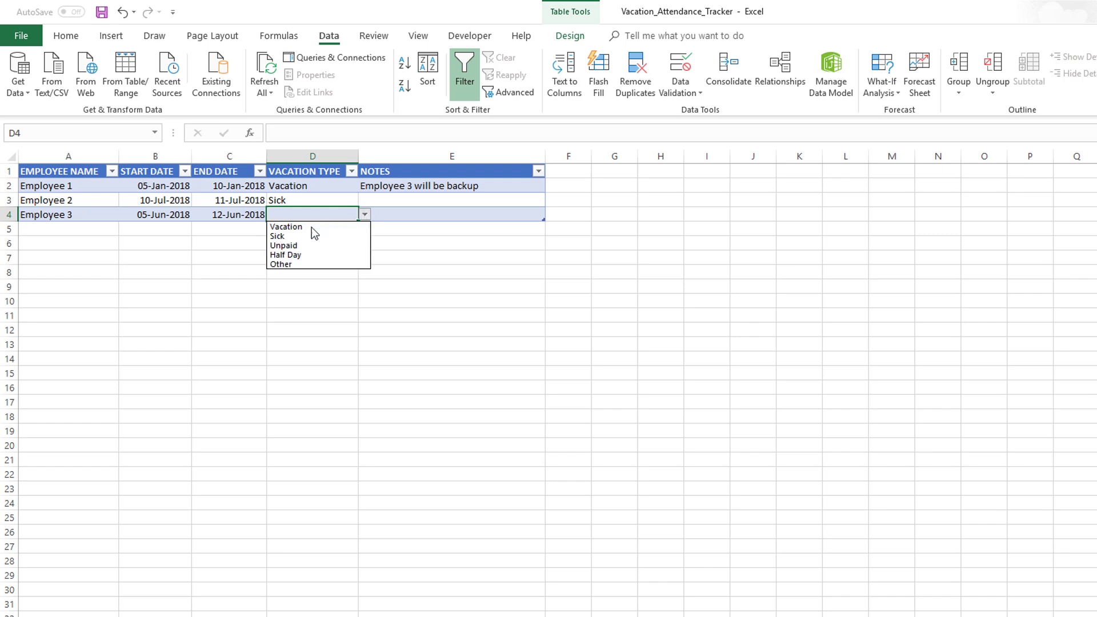
{"action": "left_click", "coordinate": [286, 227]}
{"action": "left_click", "coordinate": [307, 260]}
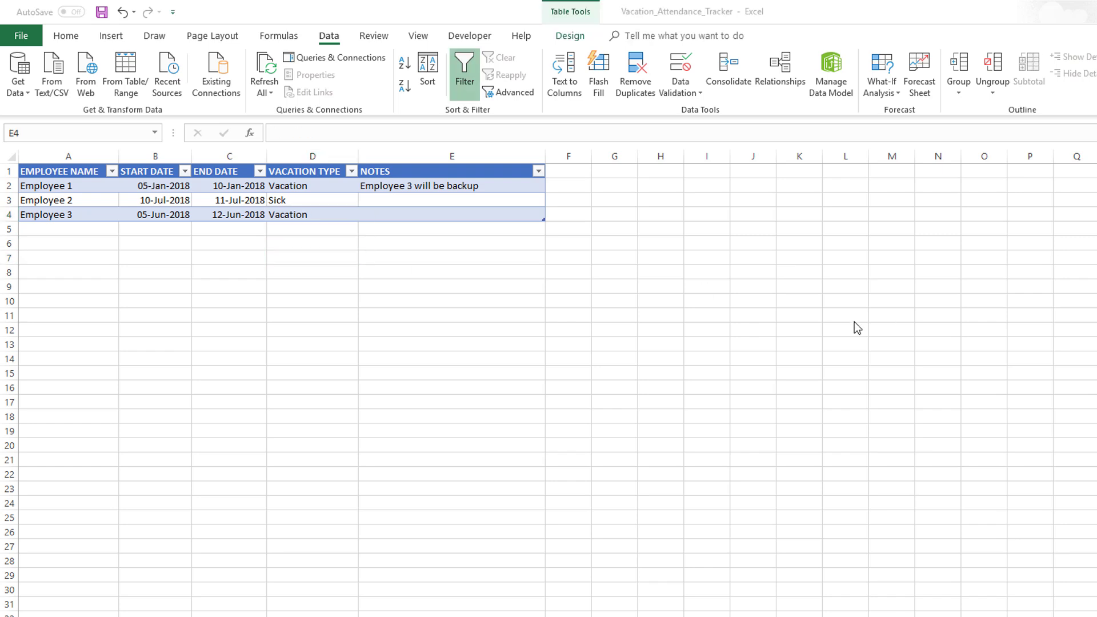
{"action": "left_click", "coordinate": [547, 328]}
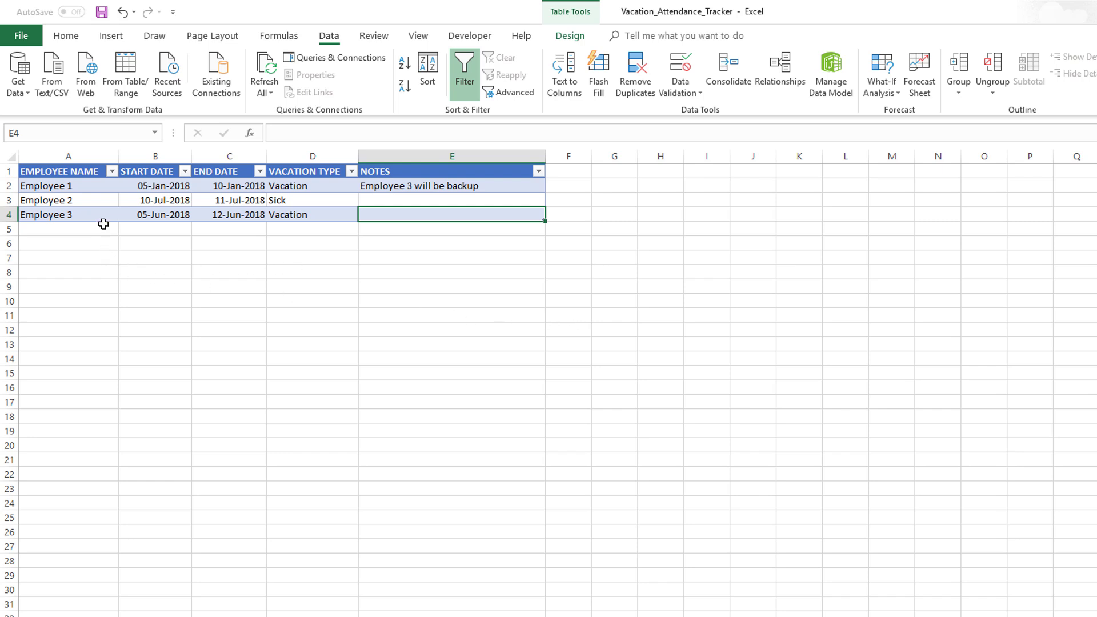
Test the validation rule by trying to enter Vact in cell D4, and cancel the entry.
{"action": "left_click", "coordinate": [294, 215]}
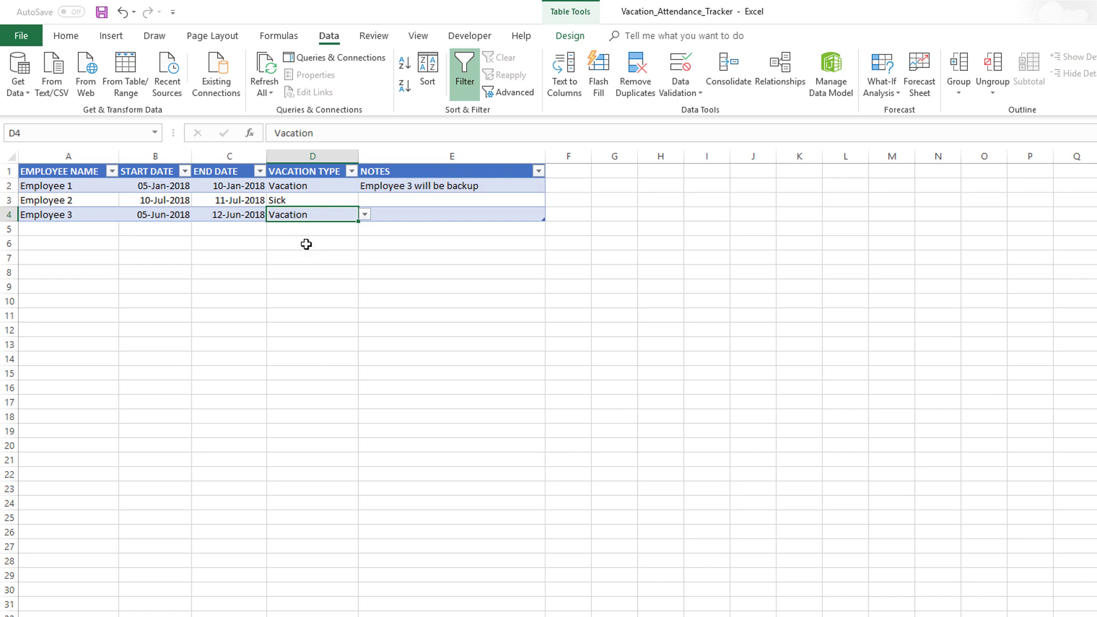
{"action": "type", "text": "Vact"}
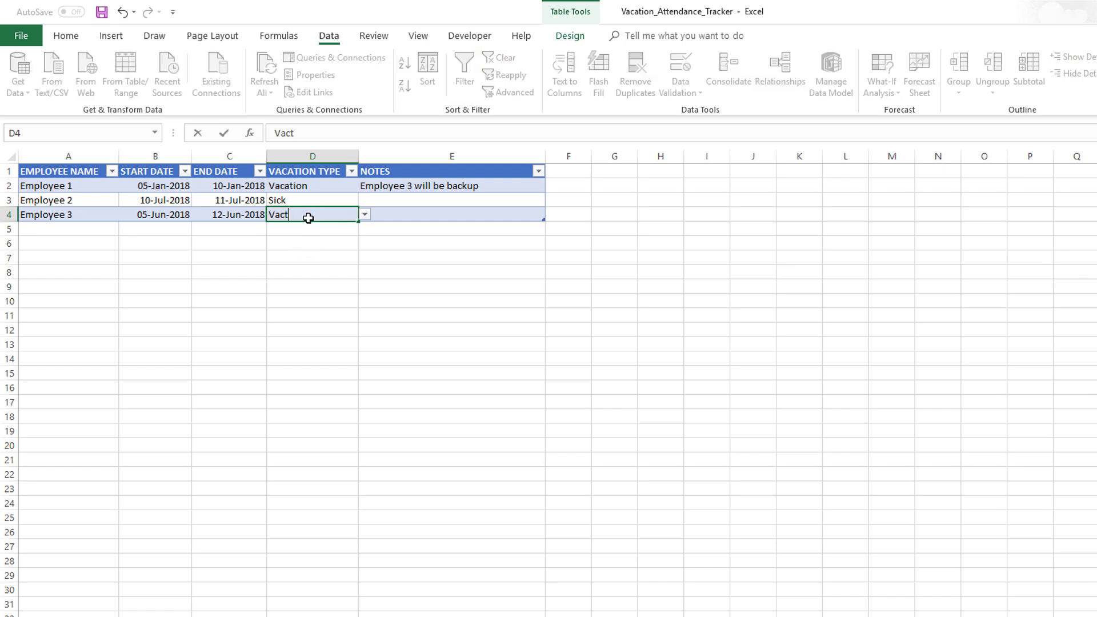
{"action": "key", "text": "Return"}
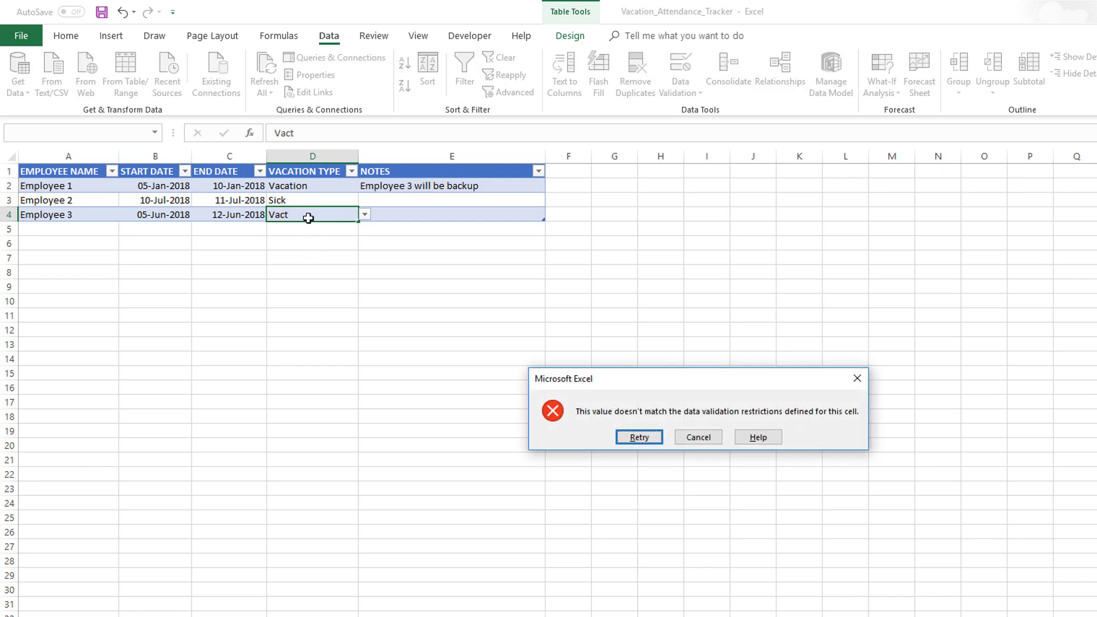
{"action": "left_click_drag", "start_coordinate": [686, 379], "coordinate": [334, 283]}
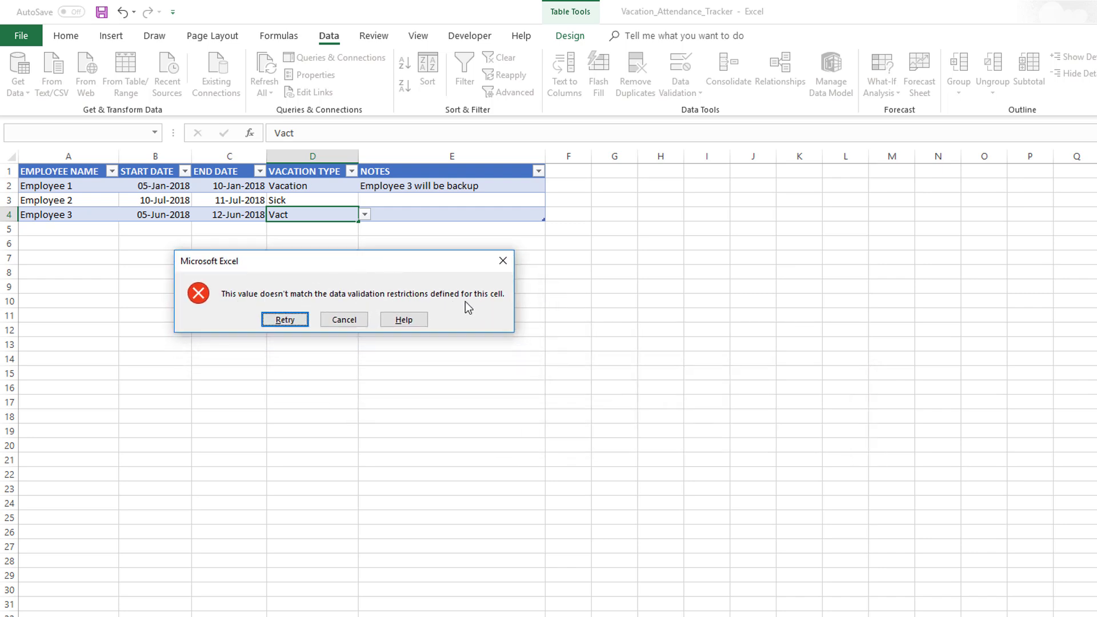
{"action": "left_click", "coordinate": [343, 320]}
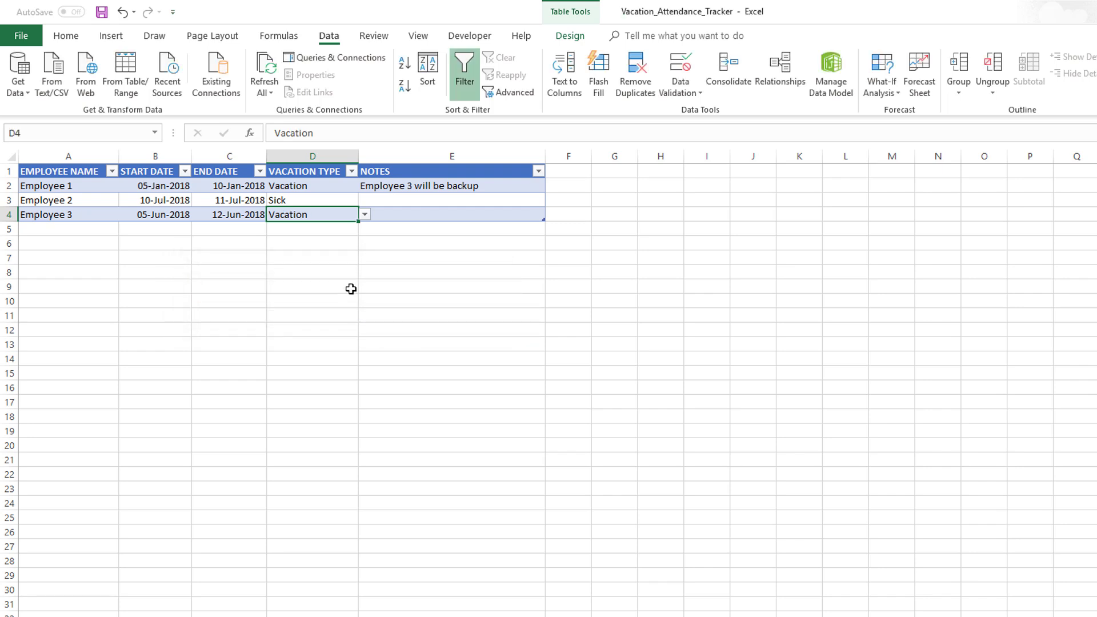
Enter the test text vact in cell H3 outside the table and copy that cell.
{"action": "right_click", "coordinate": [656, 205]}
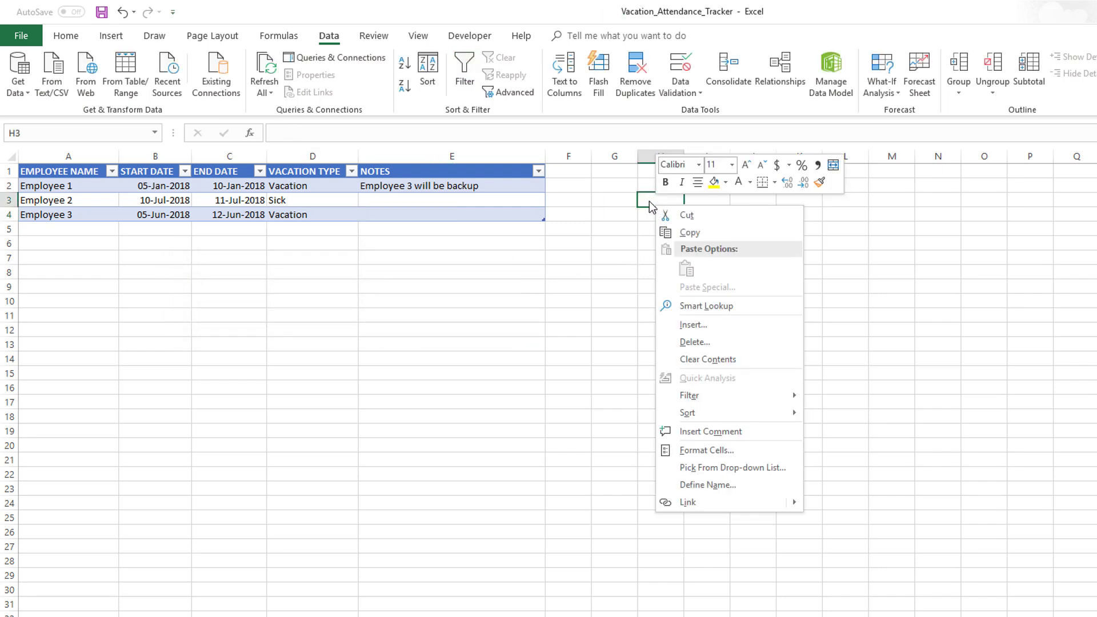
{"action": "key", "text": "Escape"}
{"action": "type", "text": "vact"}
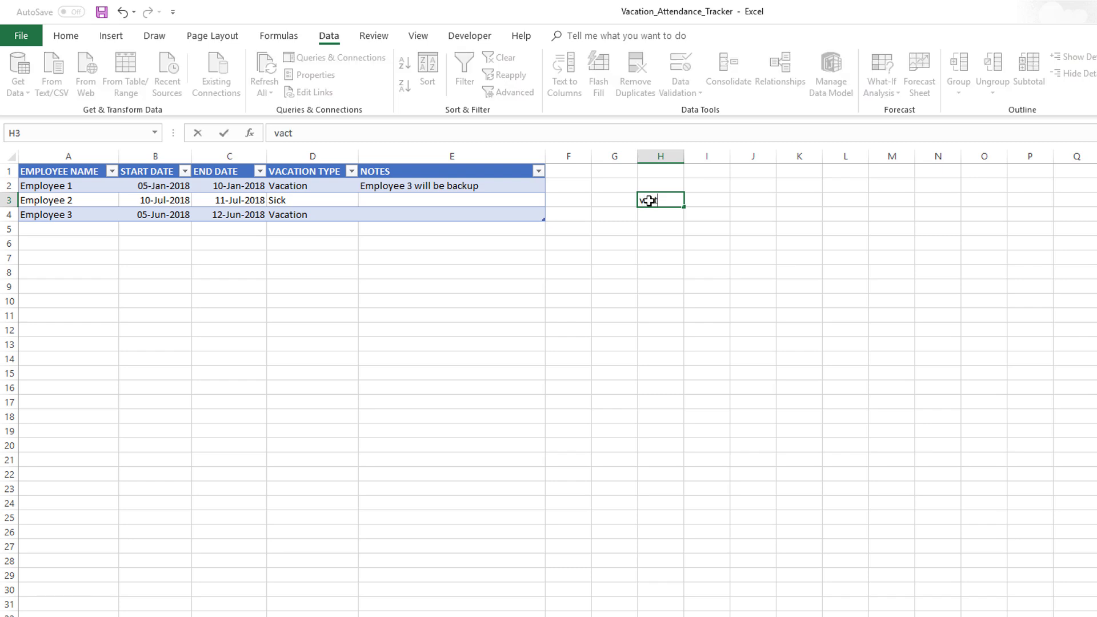
{"action": "key", "text": "Return"}
{"action": "right_click", "coordinate": [648, 201]}
{"action": "left_click", "coordinate": [681, 228]}
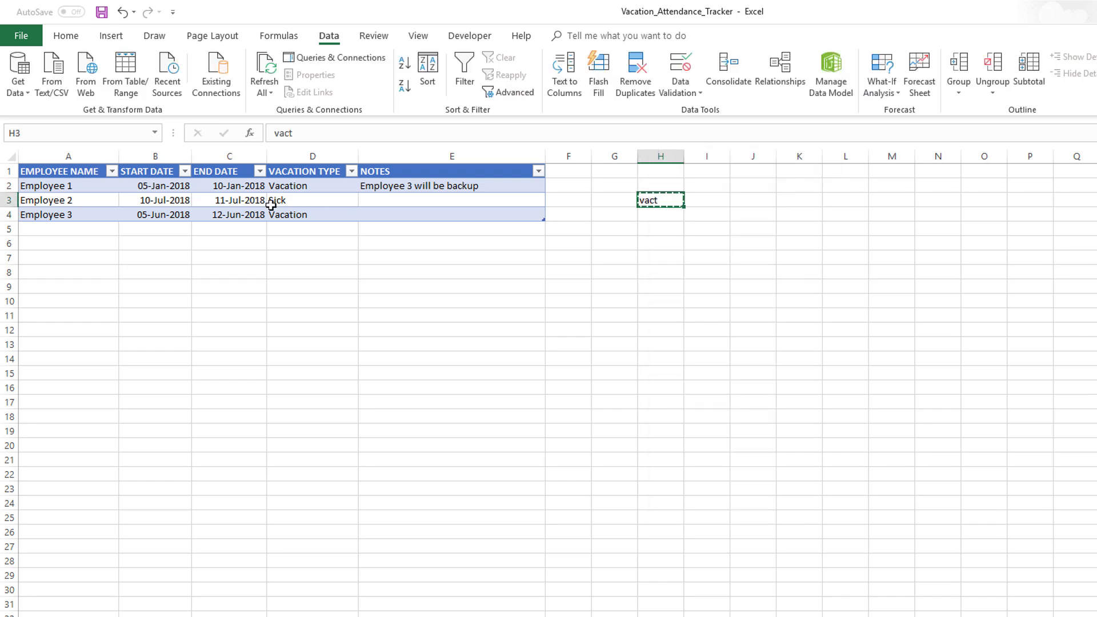
Paste the copied test text as values only into cell D4.
{"action": "right_click", "coordinate": [277, 215]}
{"action": "left_click", "coordinate": [326, 277]}
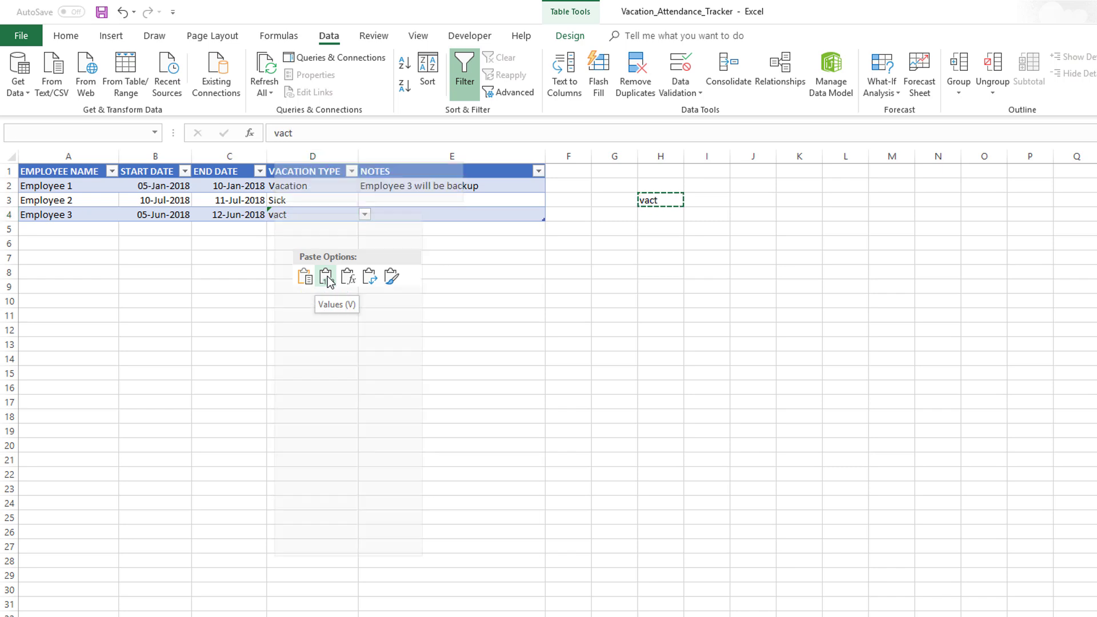
{"action": "left_click", "coordinate": [297, 290]}
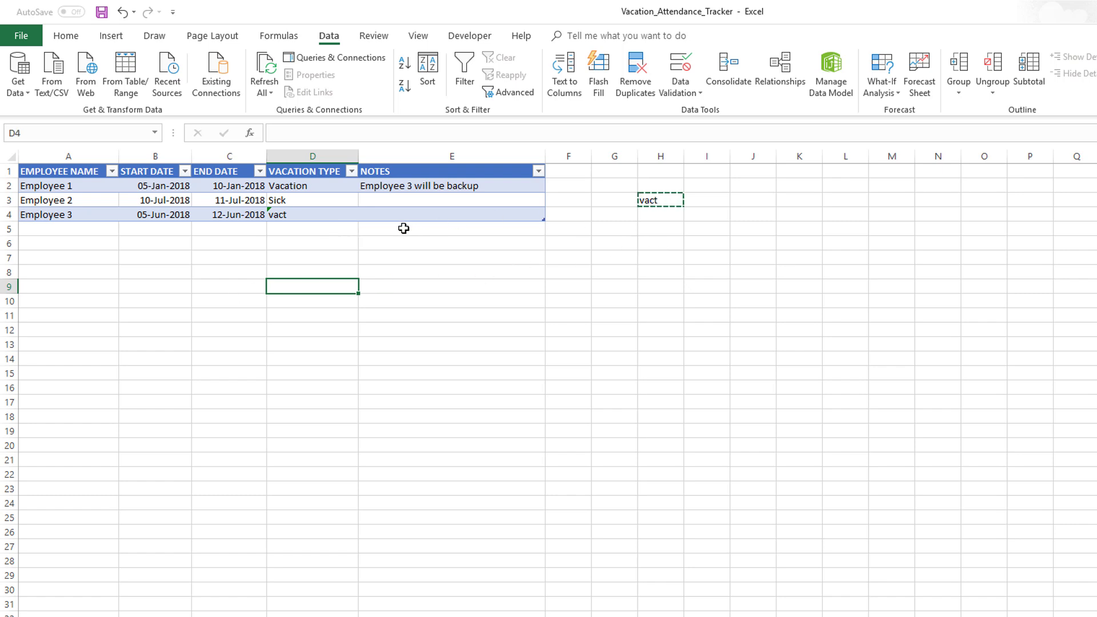
Undo the paste into D4 and the test entry in H3, and select D4.
{"action": "key", "text": "ctrl+z"}
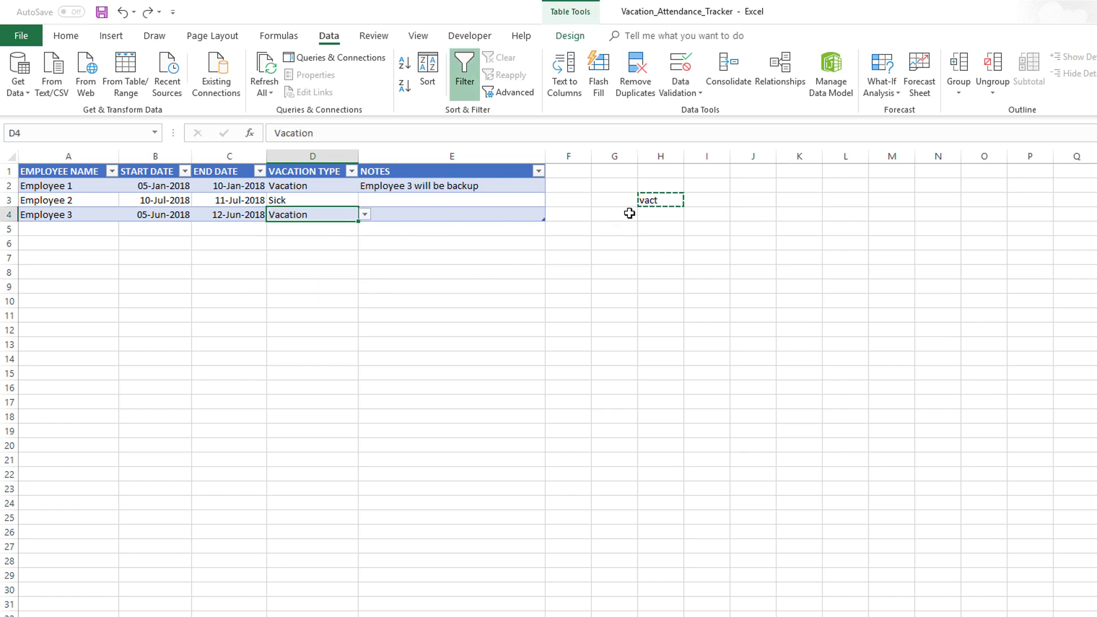
{"action": "key", "text": "ctrl+z"}
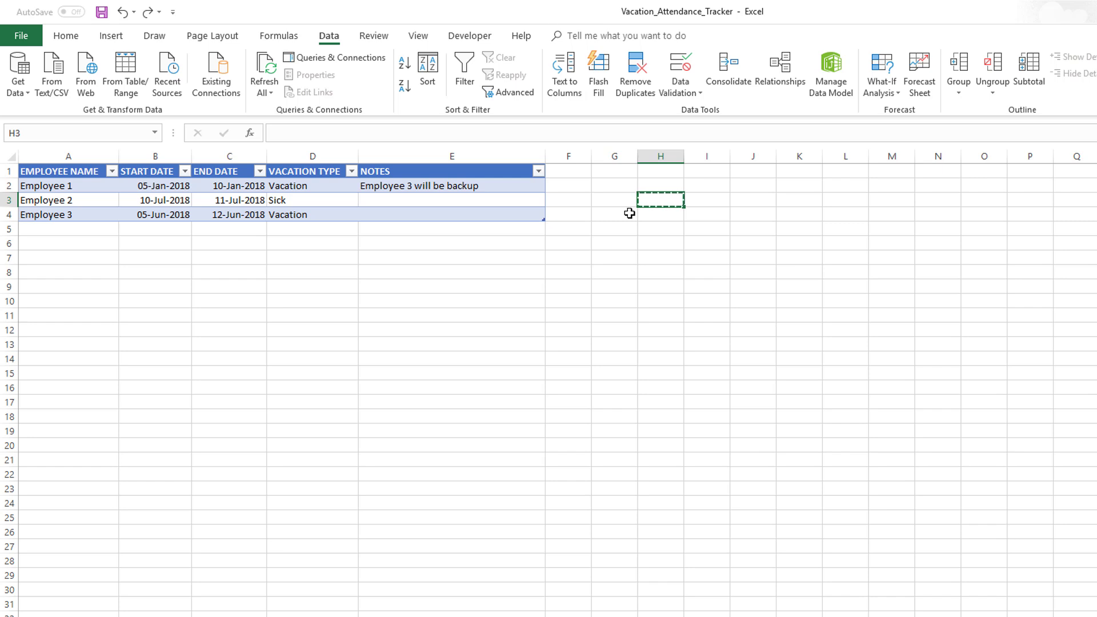
{"action": "left_click", "coordinate": [331, 212]}
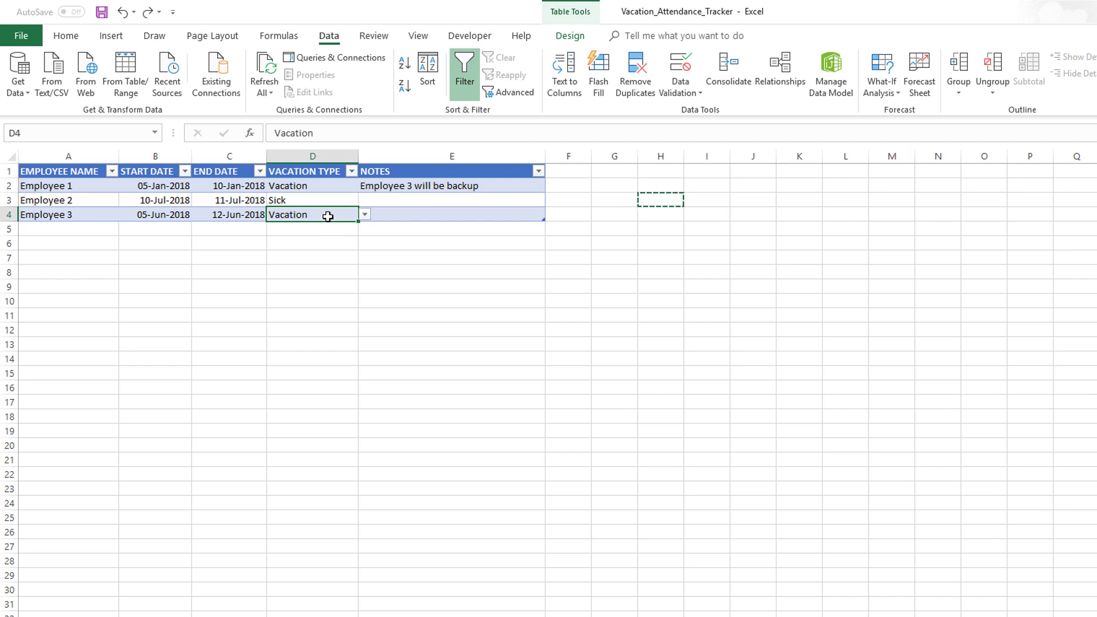
Redo the test entry in H3 and the value pasted into D4.
{"action": "left_click", "coordinate": [123, 12]}
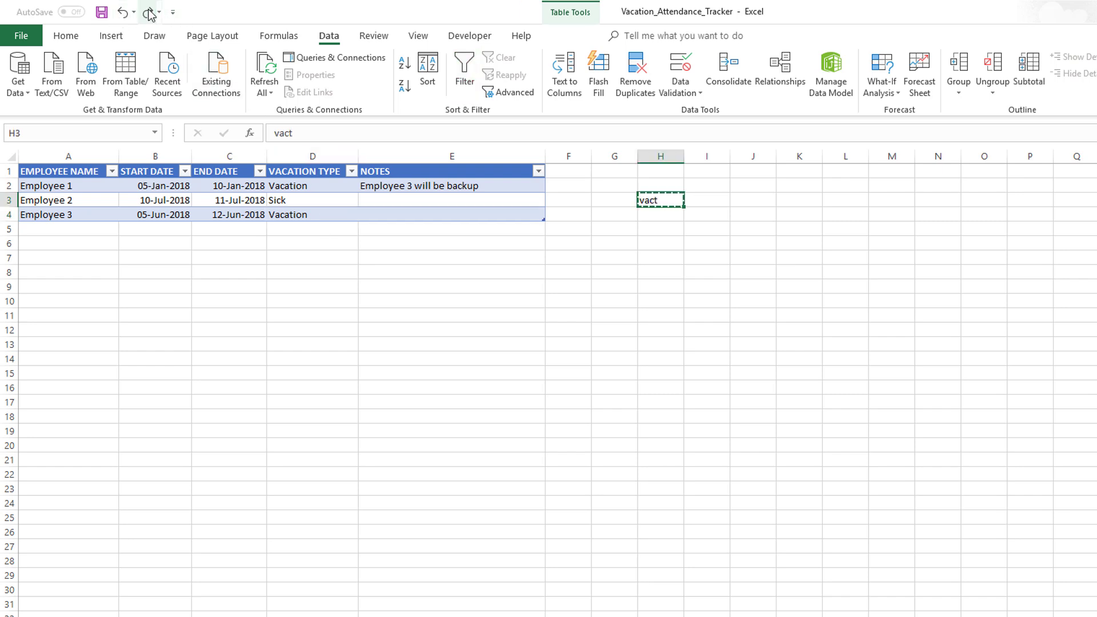
{"action": "left_click", "coordinate": [150, 13]}
{"action": "left_click", "coordinate": [150, 14]}
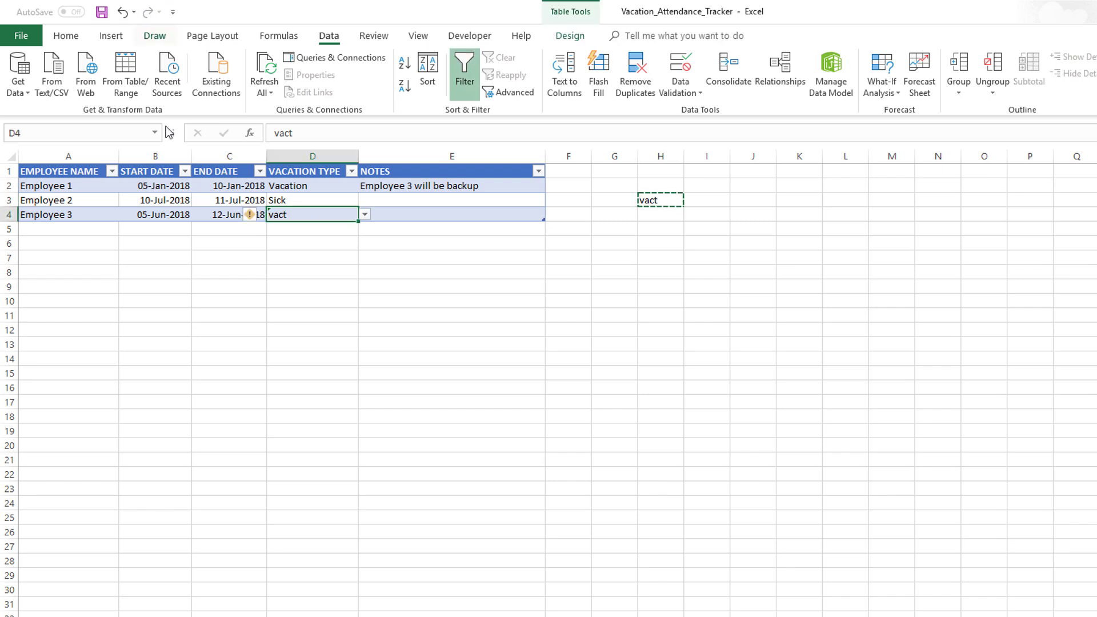
{"action": "left_click", "coordinate": [333, 272]}
{"action": "left_click", "coordinate": [295, 215]}
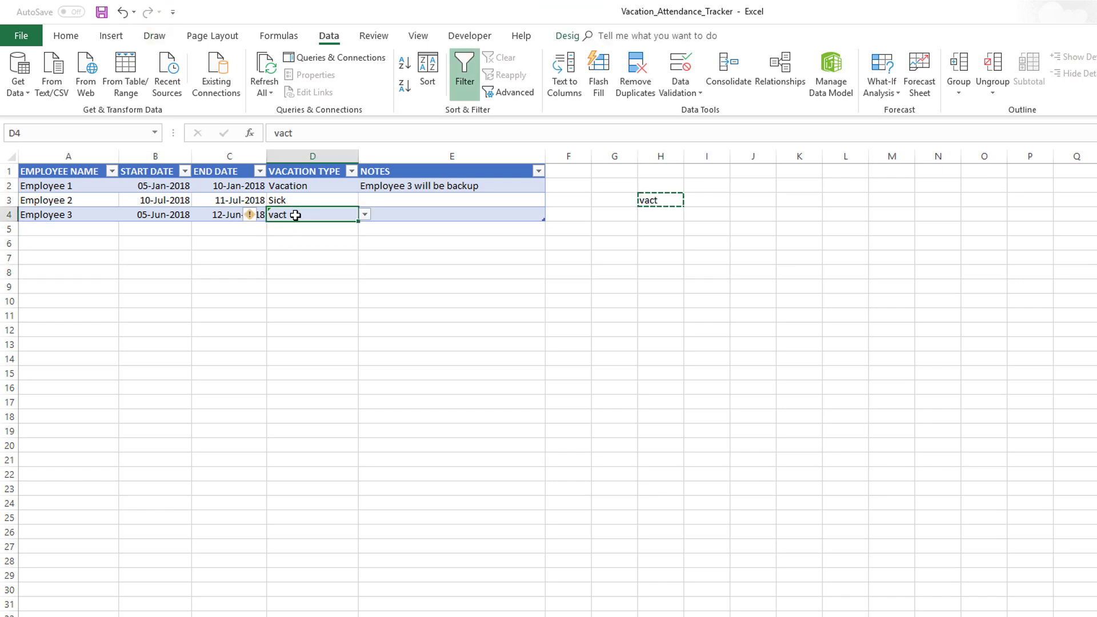
{"action": "left_click", "coordinate": [288, 245]}
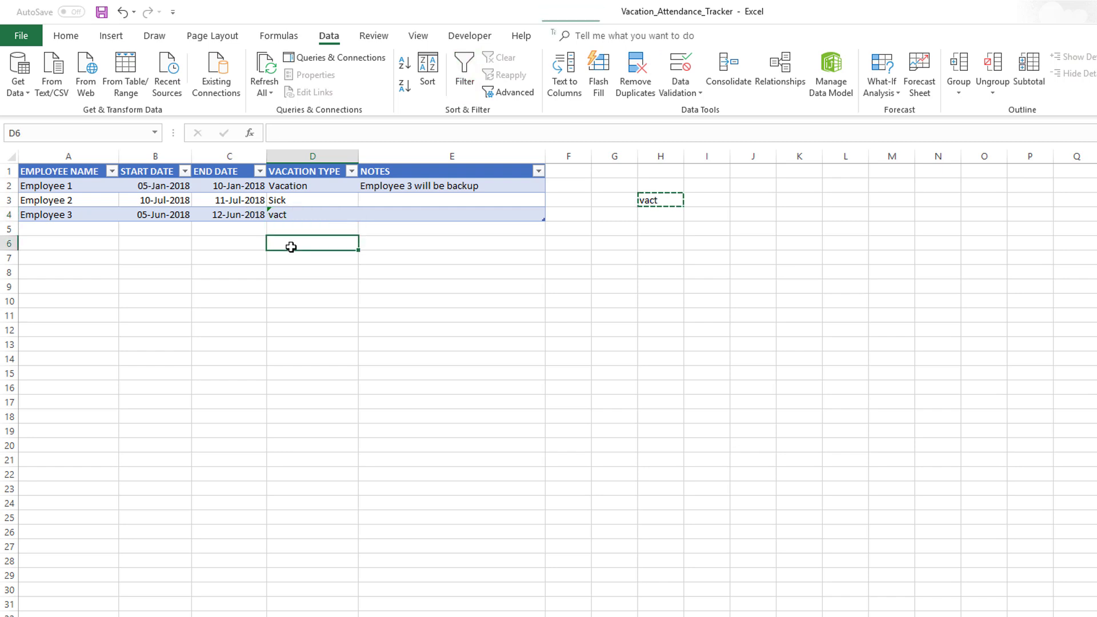
Read the error indicator's explanation for the invalid value in cell D4.
{"action": "left_click", "coordinate": [303, 215]}
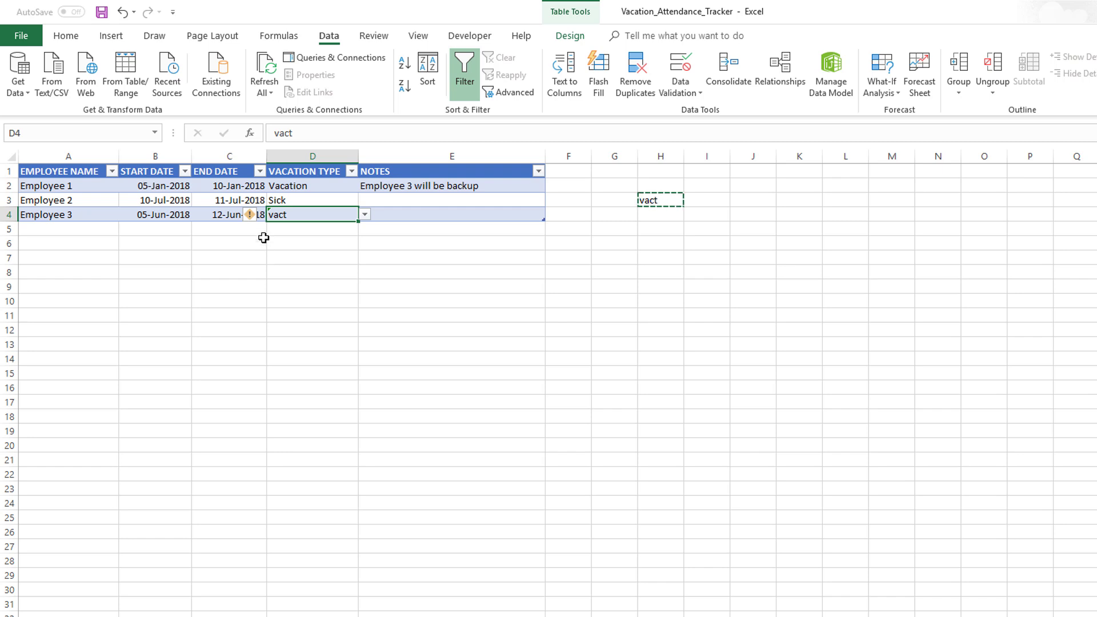
{"action": "mouse_move", "coordinate": [254, 217]}
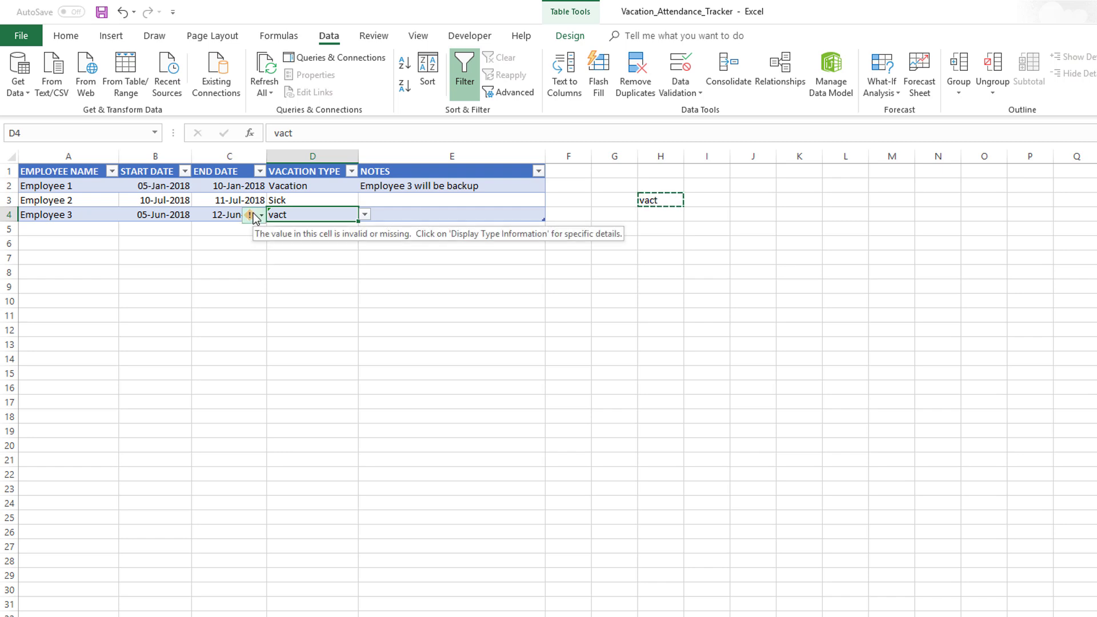
{"action": "left_click", "coordinate": [271, 298]}
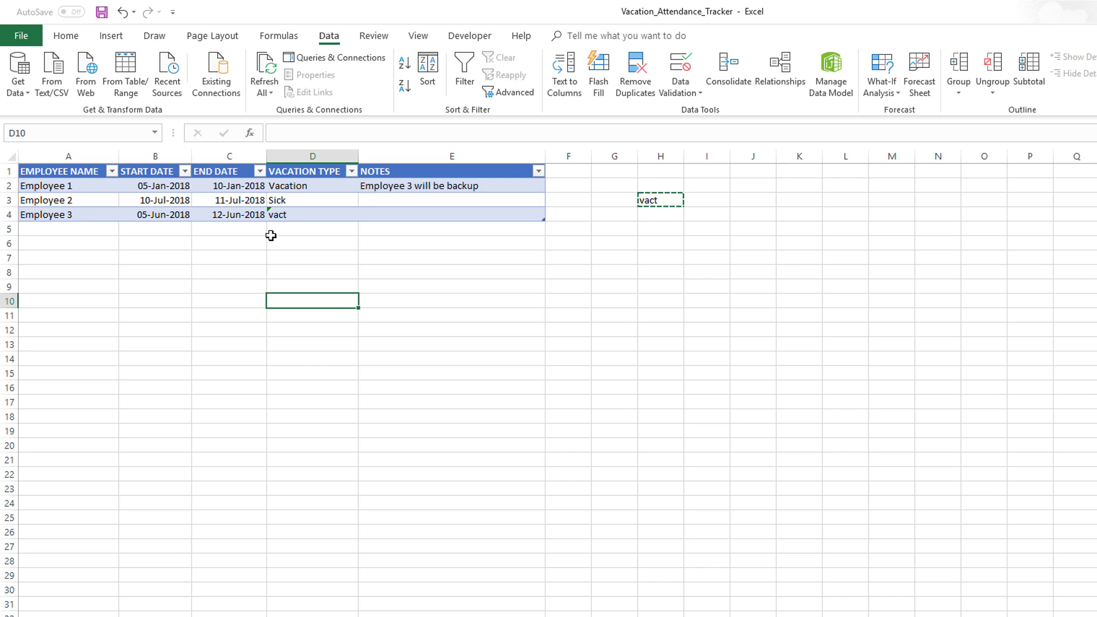
Replace the invalid value in cell D4 by choosing Vacation from its validation list.
{"action": "left_click", "coordinate": [289, 215]}
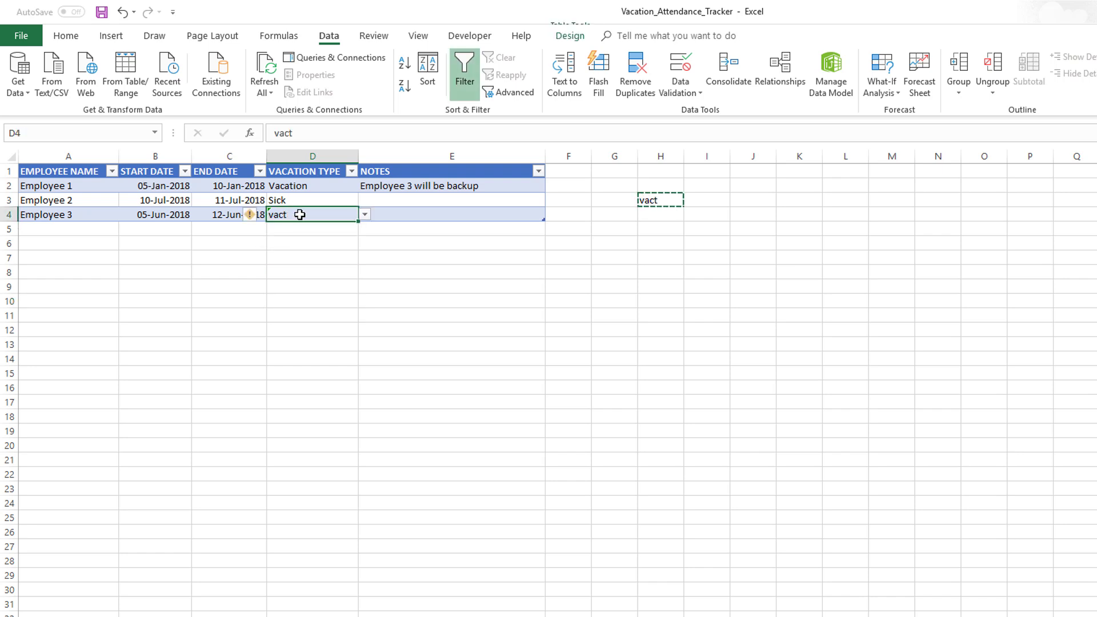
{"action": "left_click", "coordinate": [364, 215]}
{"action": "left_click", "coordinate": [350, 227]}
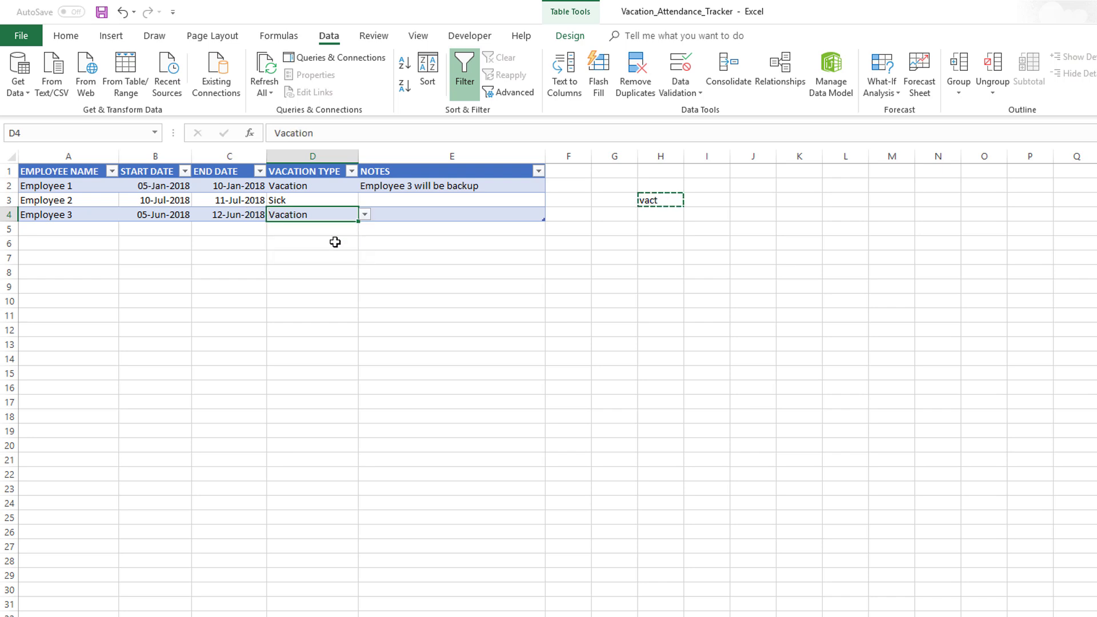
{"action": "left_click", "coordinate": [329, 247]}
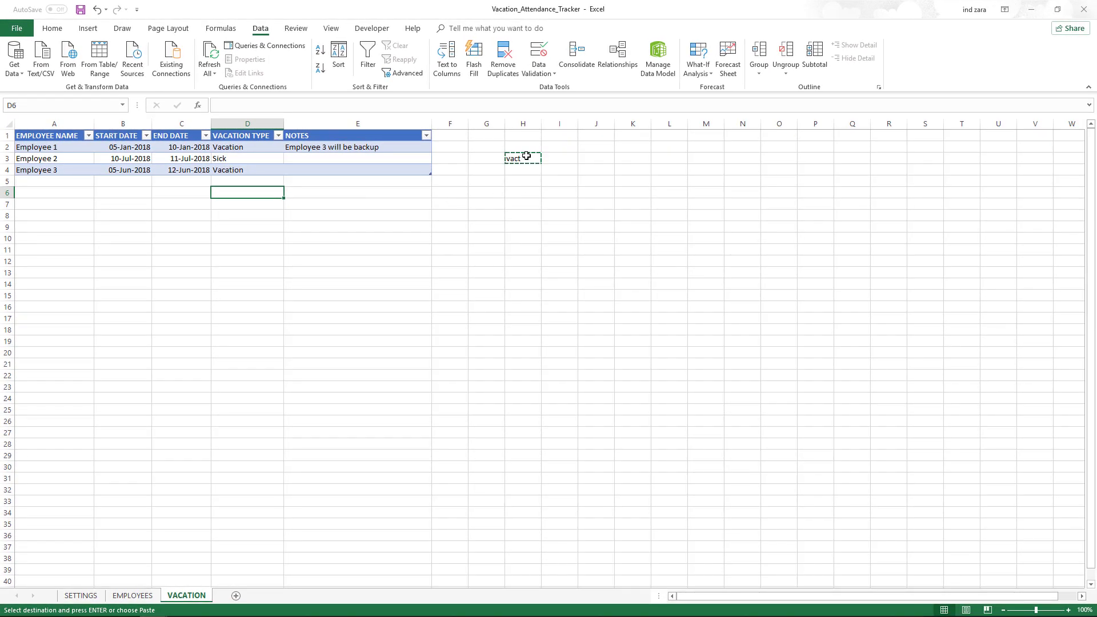
Clear the test entry from cell H3.
{"action": "left_click", "coordinate": [526, 155]}
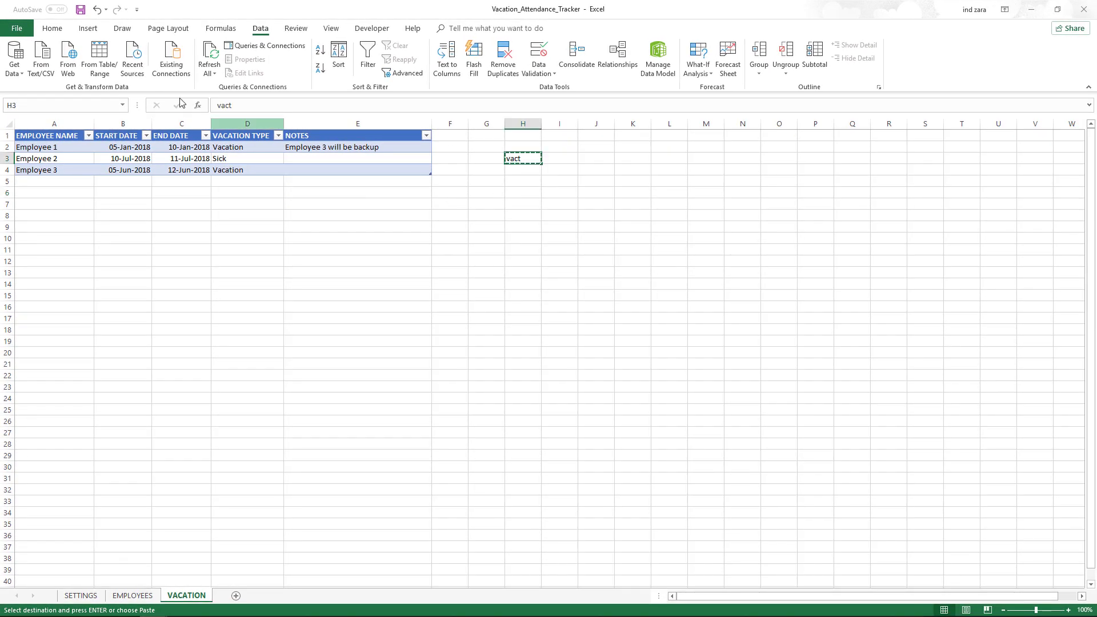
{"action": "left_click", "coordinate": [52, 28]}
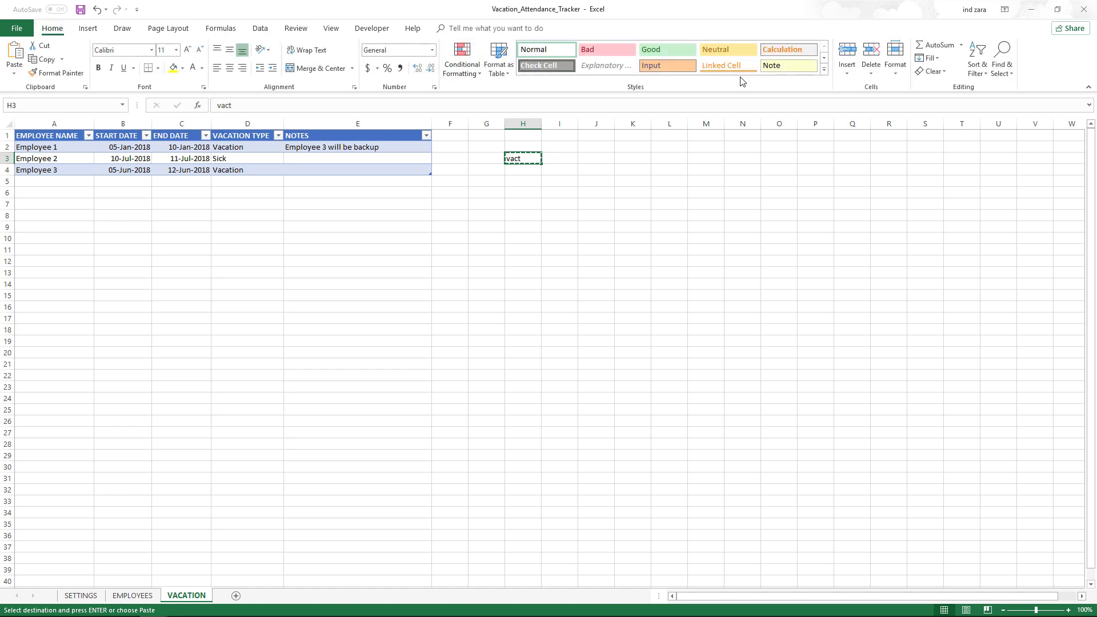
{"action": "left_click", "coordinate": [929, 71]}
{"action": "left_click", "coordinate": [937, 86]}
{"action": "left_click", "coordinate": [483, 207]}
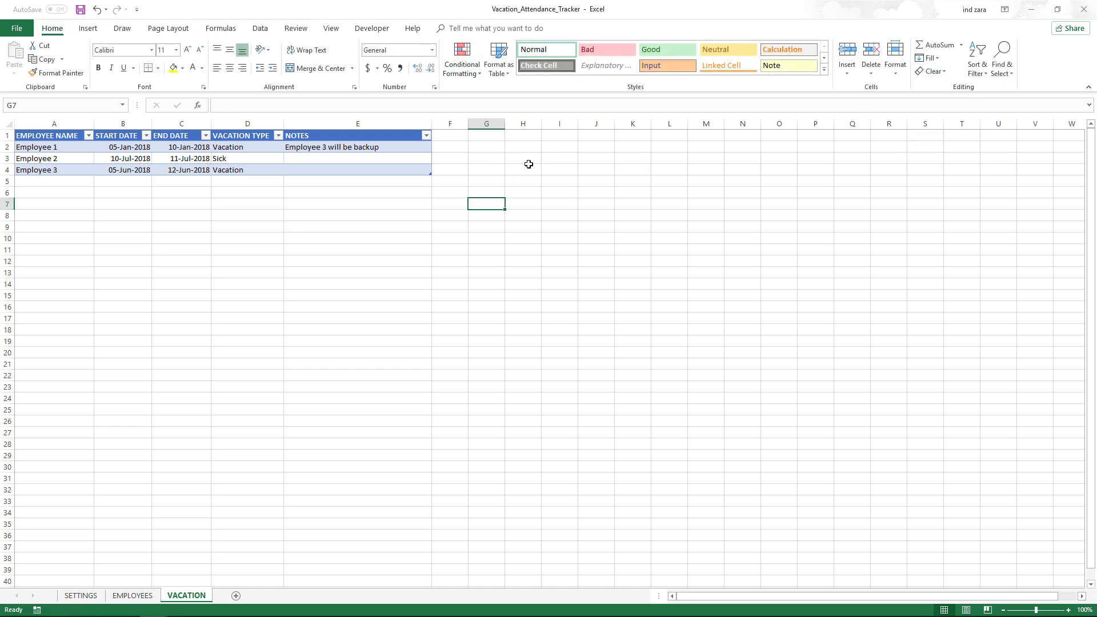
Review the SETTINGS and EMPLOYEES sheets and return to the VACATION sheet.
{"action": "left_click", "coordinate": [359, 202]}
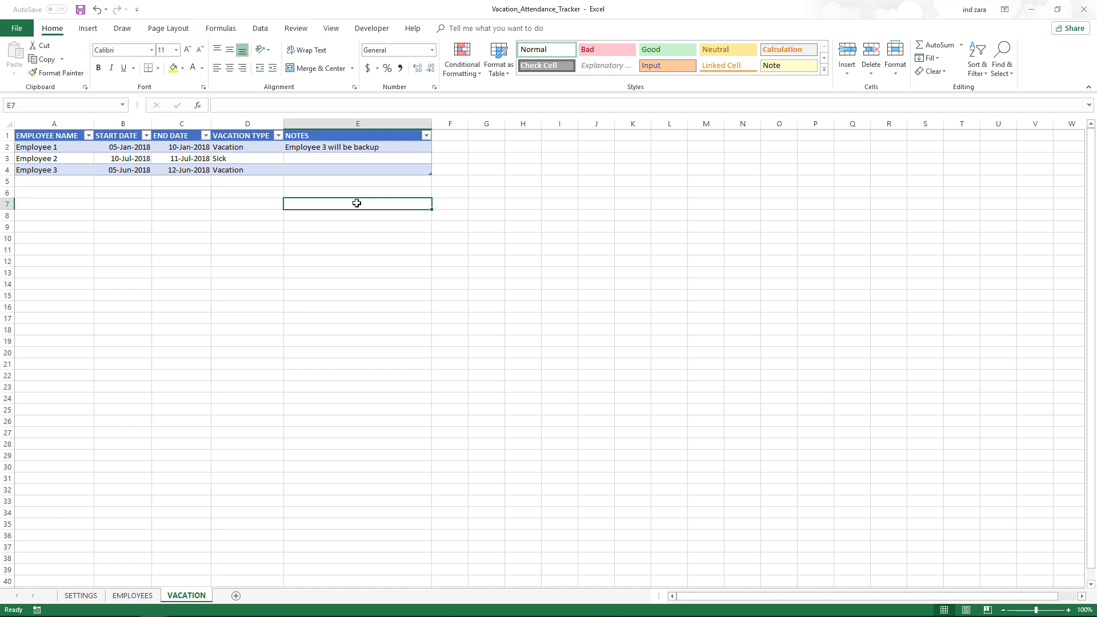
{"action": "left_click", "coordinate": [88, 596]}
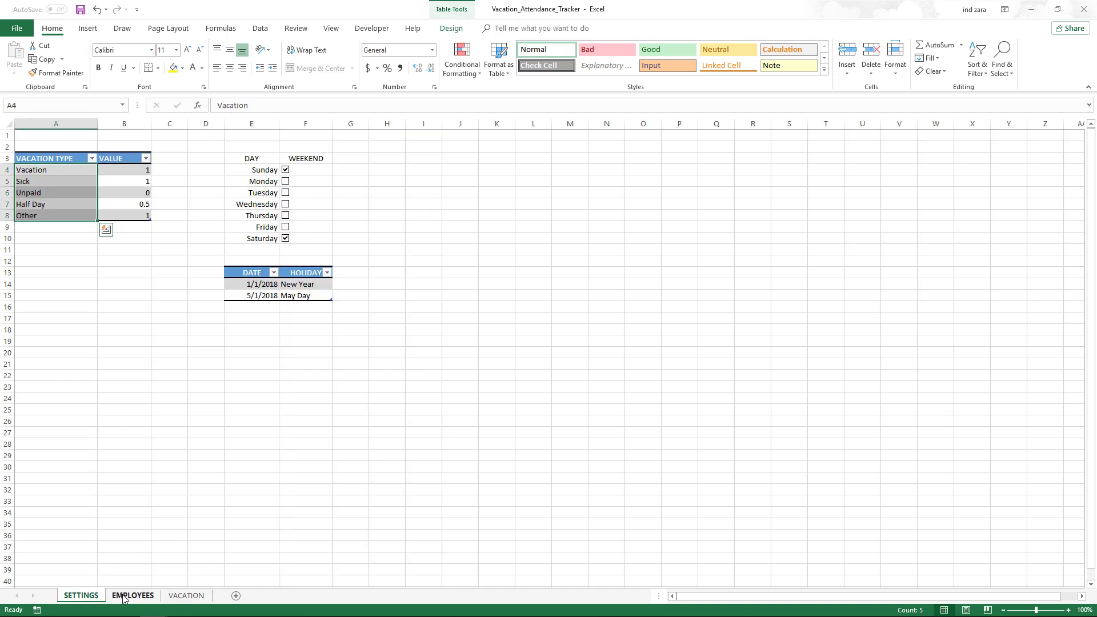
{"action": "left_click", "coordinate": [124, 596]}
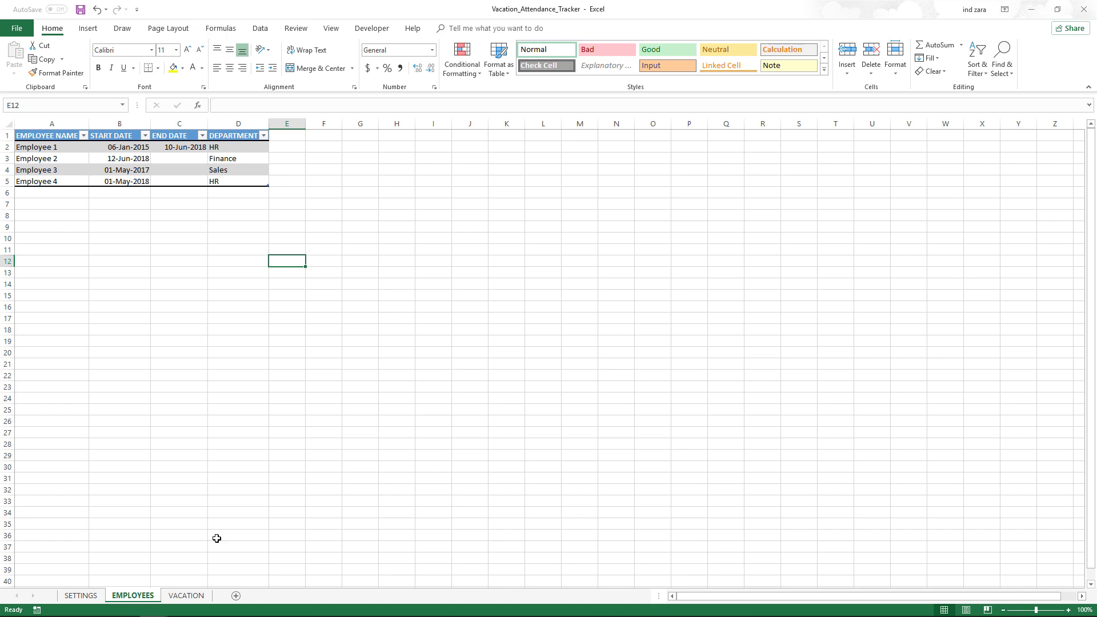
{"action": "left_click", "coordinate": [187, 596]}
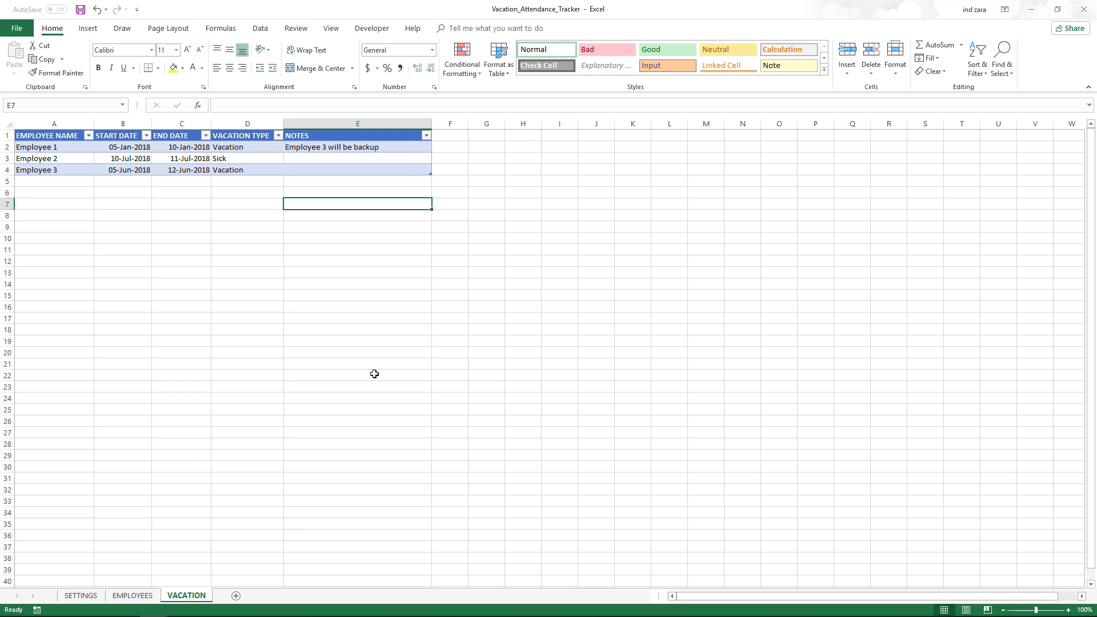
{"action": "left_click", "coordinate": [147, 595]}
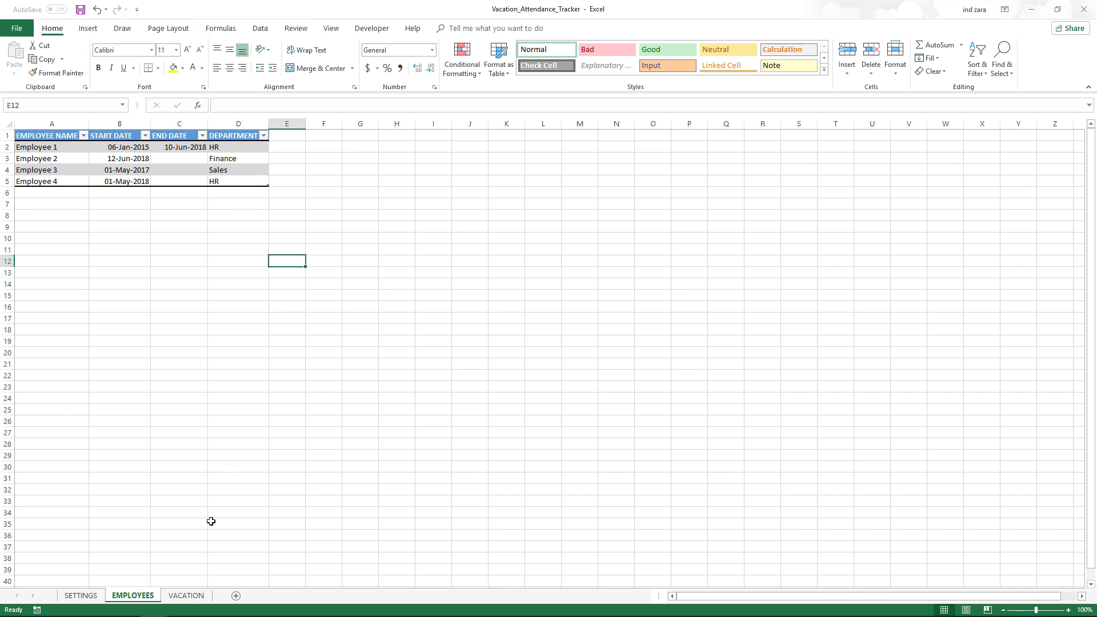
{"action": "left_click", "coordinate": [189, 595]}
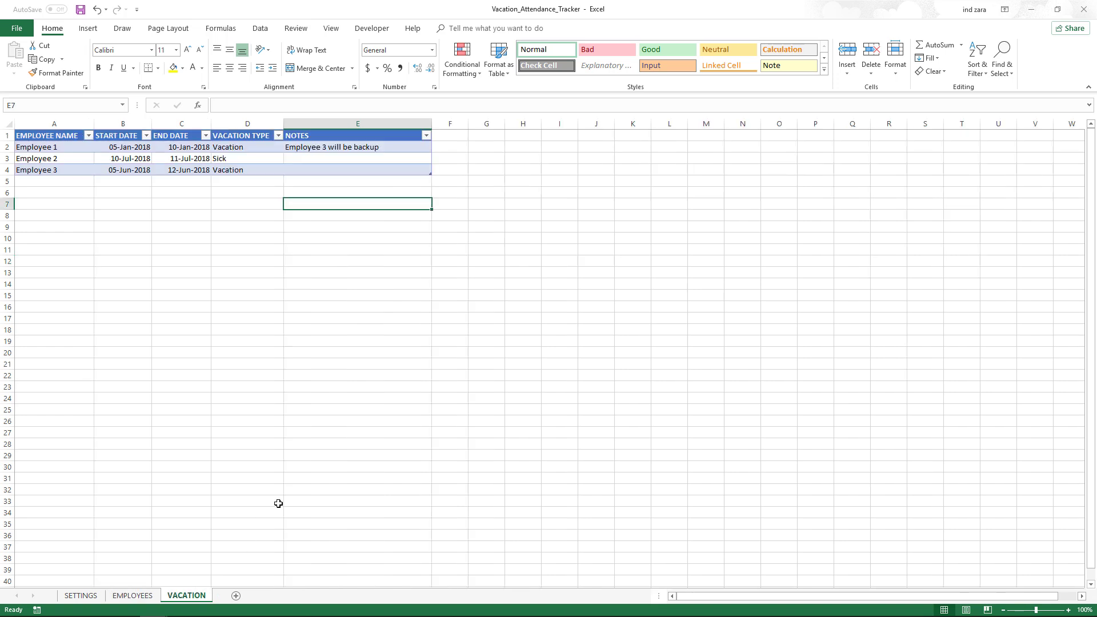